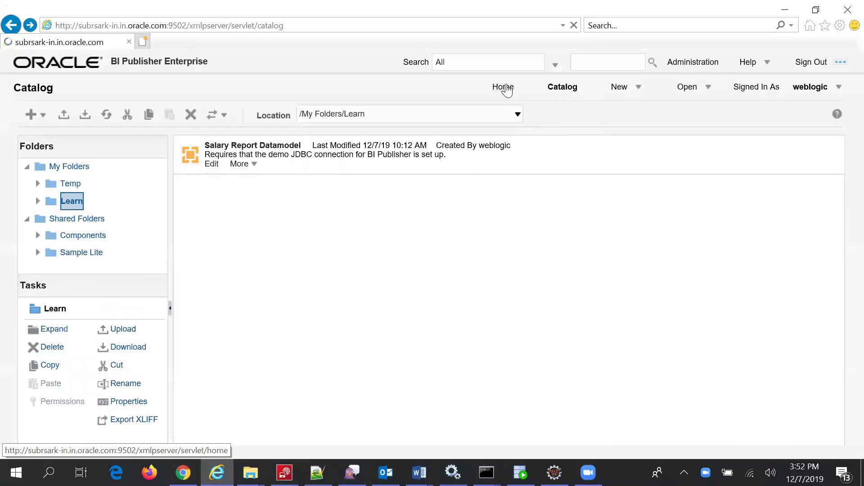
# Create a new data model and start a SQL Query data set in it.
pyautogui.click(639, 89)
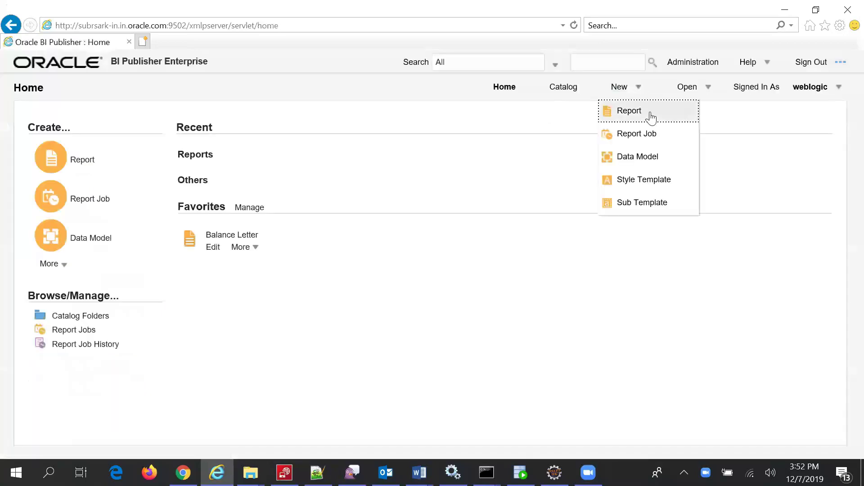
pyautogui.click(641, 160)
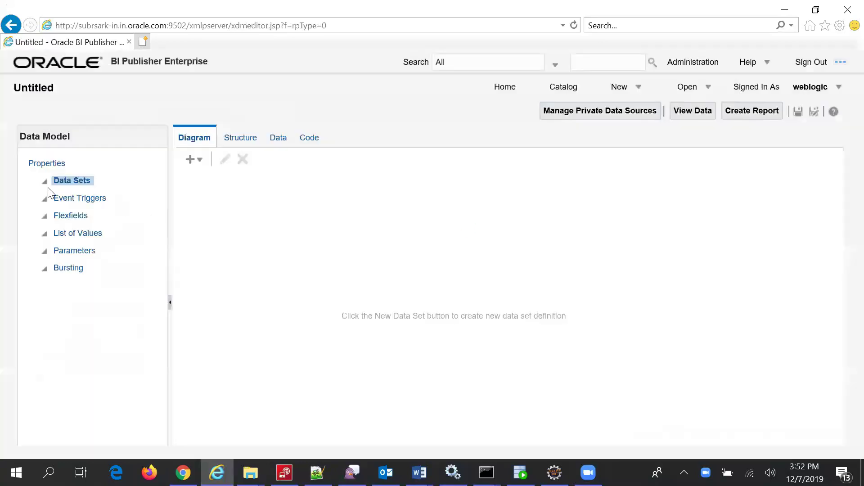
pyautogui.click(45, 181)
pyautogui.click(203, 163)
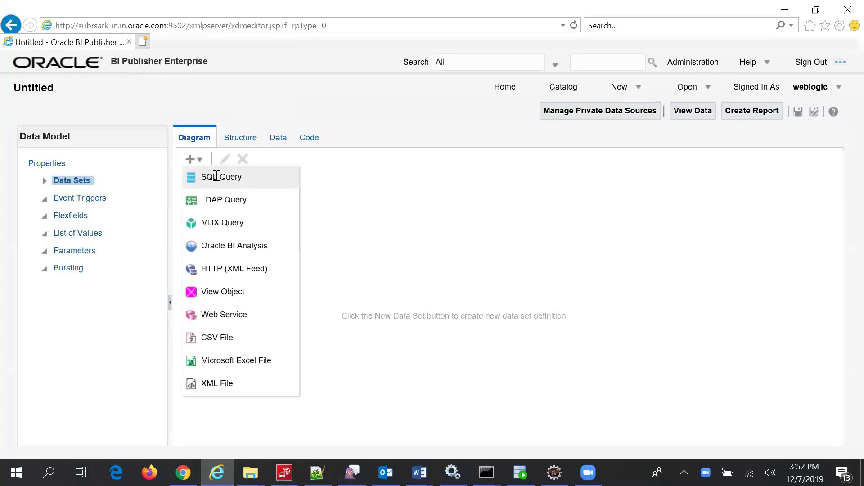
pyautogui.click(215, 176)
# Choose BIPDemo (Default) as the data set's data source and open the Query Builder.
pyautogui.click(368, 147)
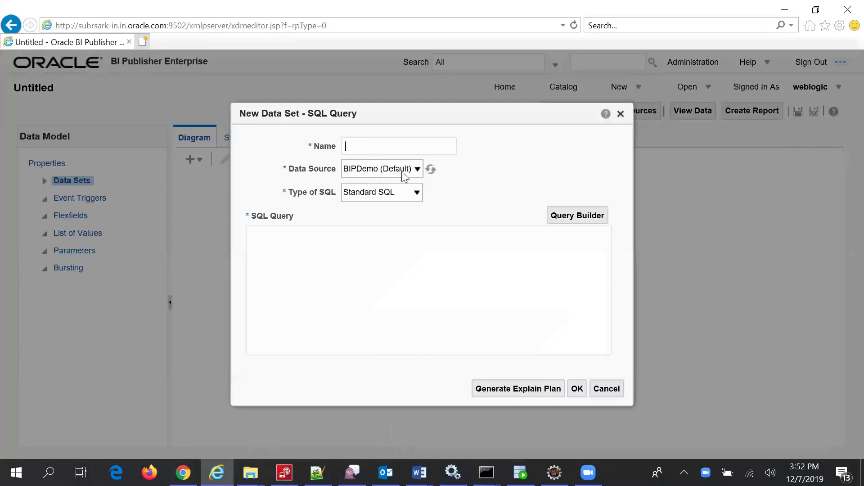
pyautogui.click(421, 171)
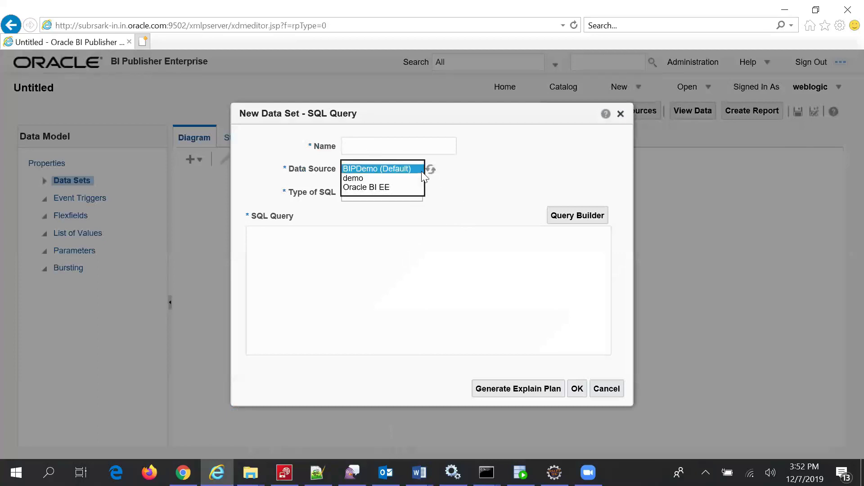
pyautogui.click(382, 169)
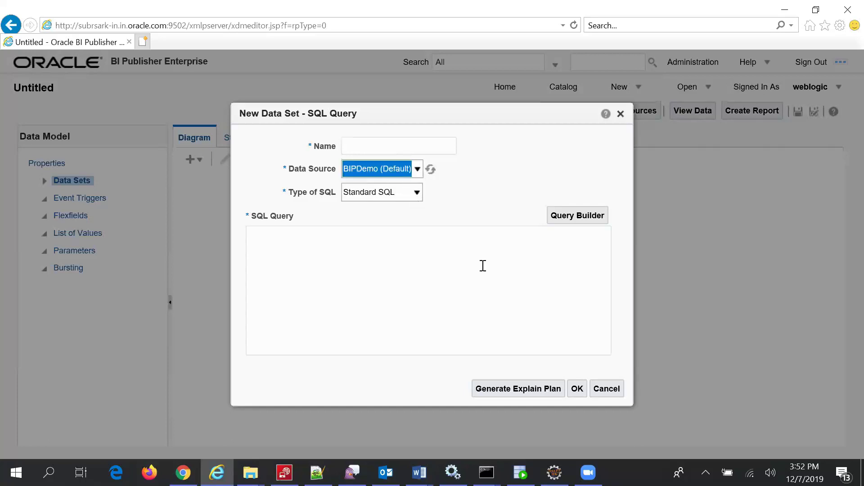
pyautogui.click(580, 221)
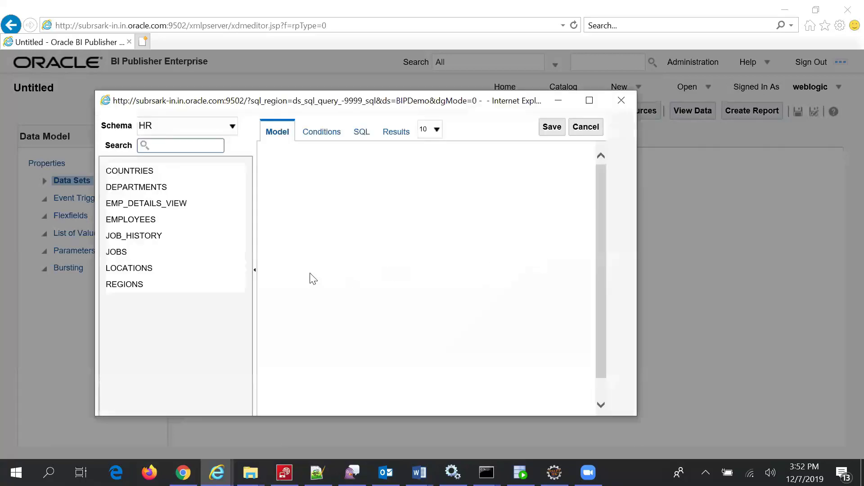
# Add the DEPARTMENTS and EMPLOYEES tables to the query model and join them on DEPARTMENT_ID.
pyautogui.click(160, 188)
pyautogui.click(148, 220)
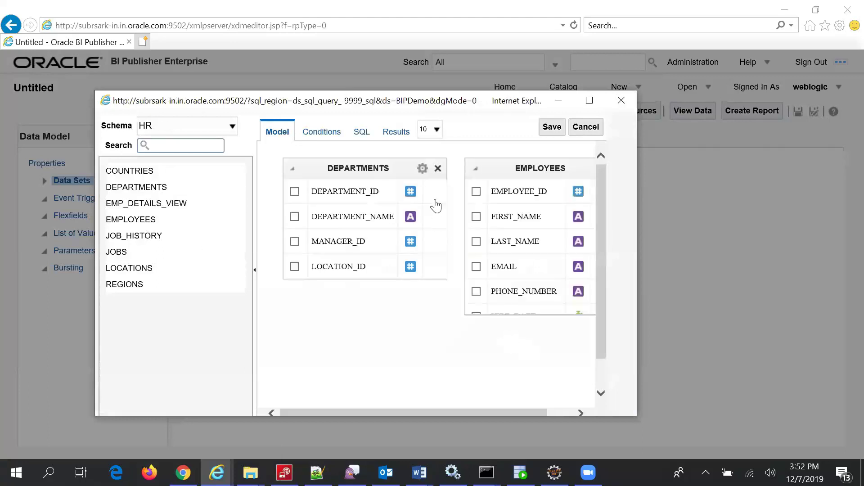
pyautogui.click(574, 411)
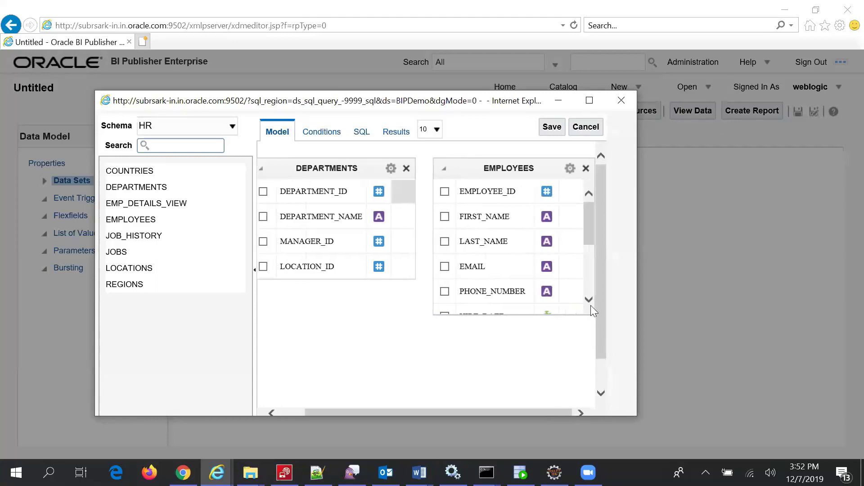
pyautogui.scroll(-3, 585, 283)
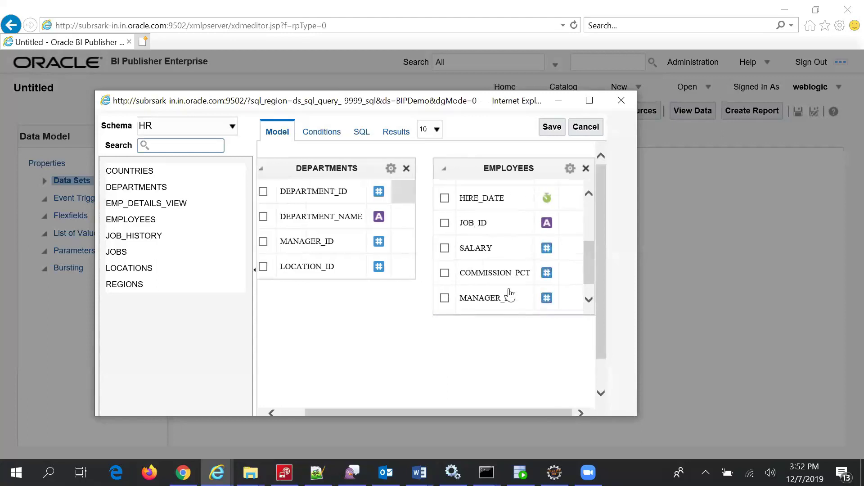
pyautogui.click(588, 299)
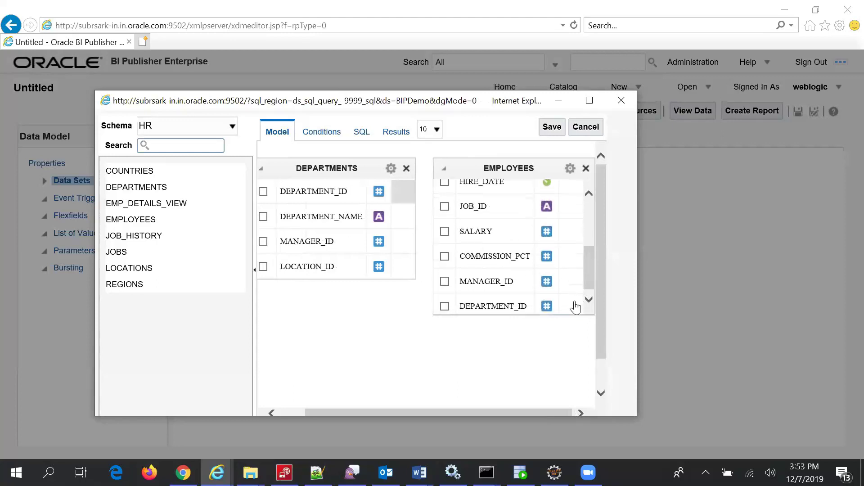
pyautogui.moveTo(573, 308); pyautogui.dragTo(428, 191)
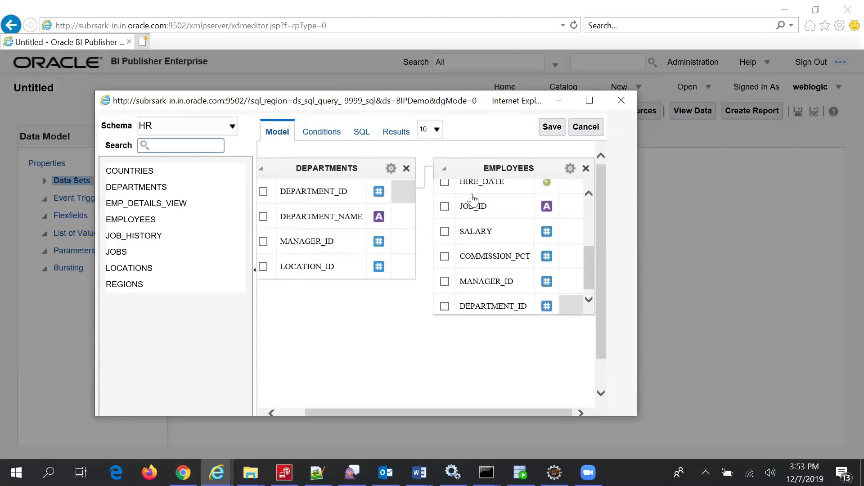
# Maximize the Query Builder and include DEPARTMENT_NAME from DEPARTMENTS plus FIRST_NAME, LAST_NAME, HIRE_DATE and SALARY from EMPLOYEES in the query.
pyautogui.click(331, 138)
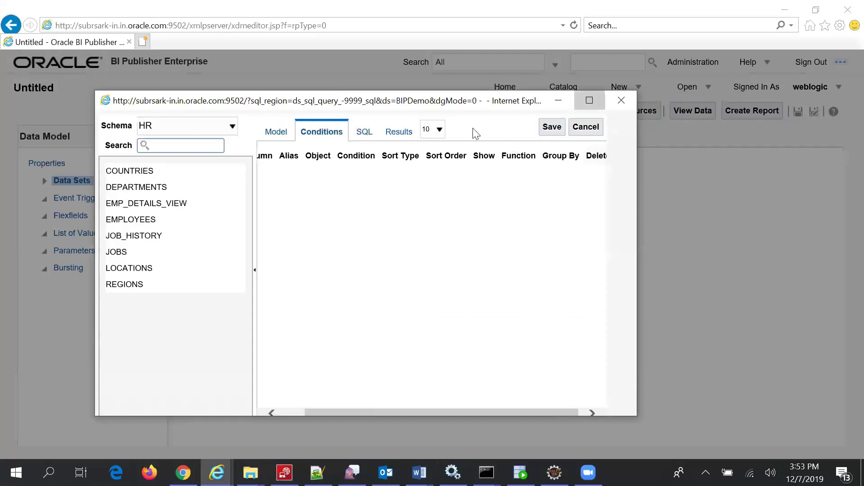
pyautogui.click(589, 102)
pyautogui.click(180, 36)
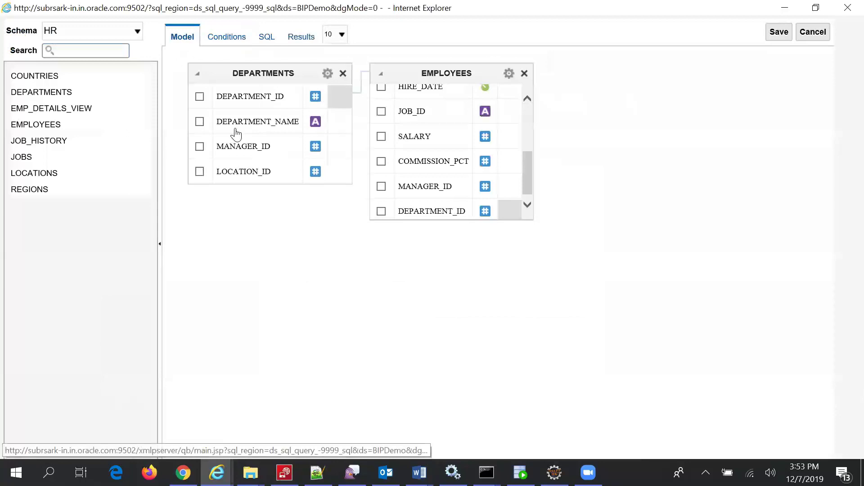
pyautogui.click(200, 122)
pyautogui.scroll(5, 417, 180)
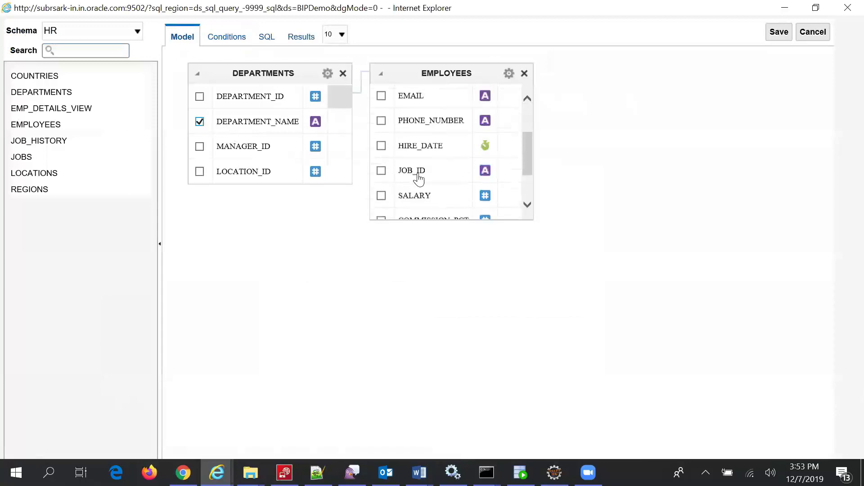
pyautogui.click(381, 108)
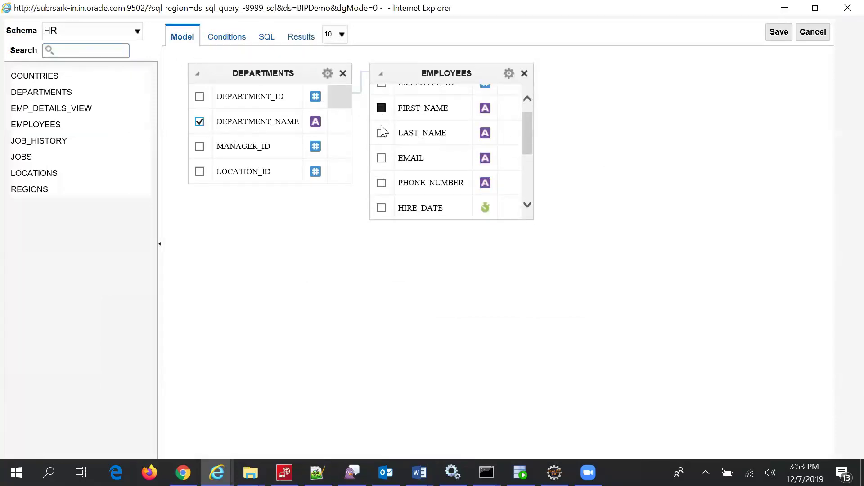
pyautogui.click(381, 133)
pyautogui.scroll(-1, 434, 173)
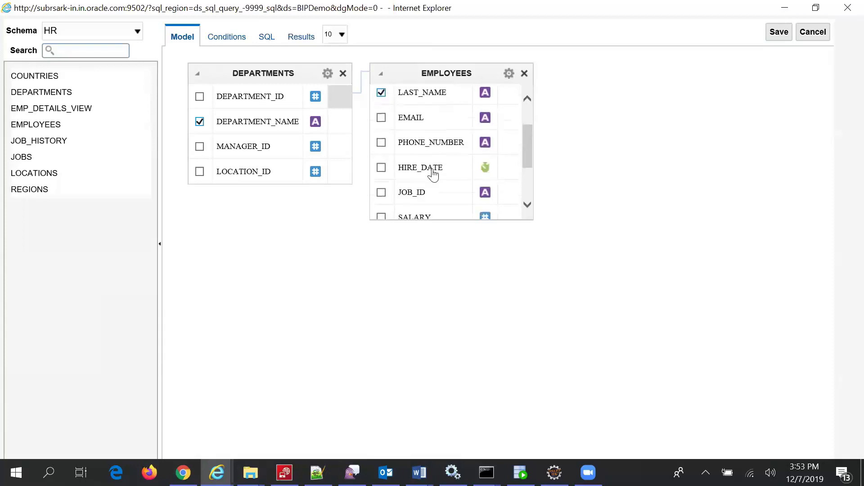
pyautogui.click(381, 167)
pyautogui.scroll(-1, 441, 197)
pyautogui.click(382, 178)
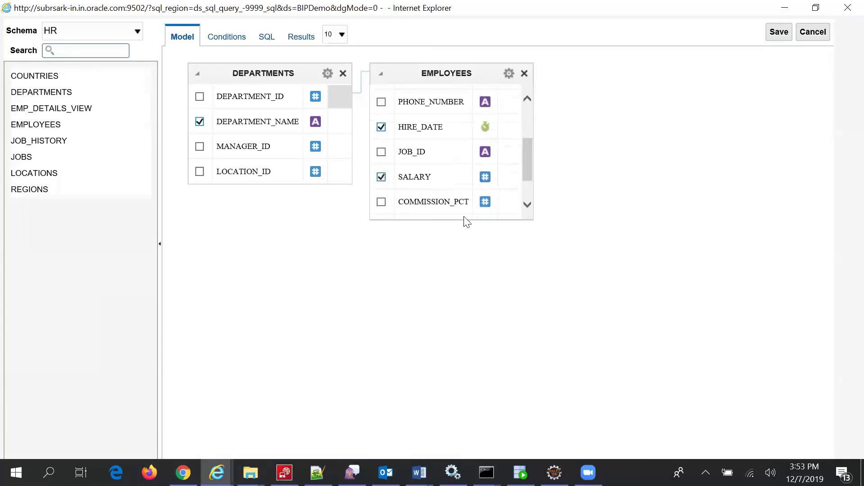
# Set the column aliases to DepartmentName for DEPARTMENT_NAME and FirstName for FIRST_NAME.
pyautogui.click(243, 40)
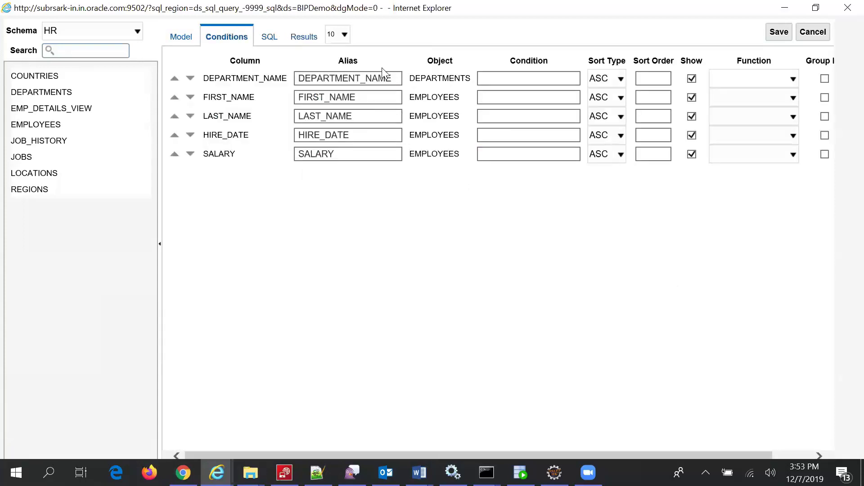
pyautogui.click(398, 77)
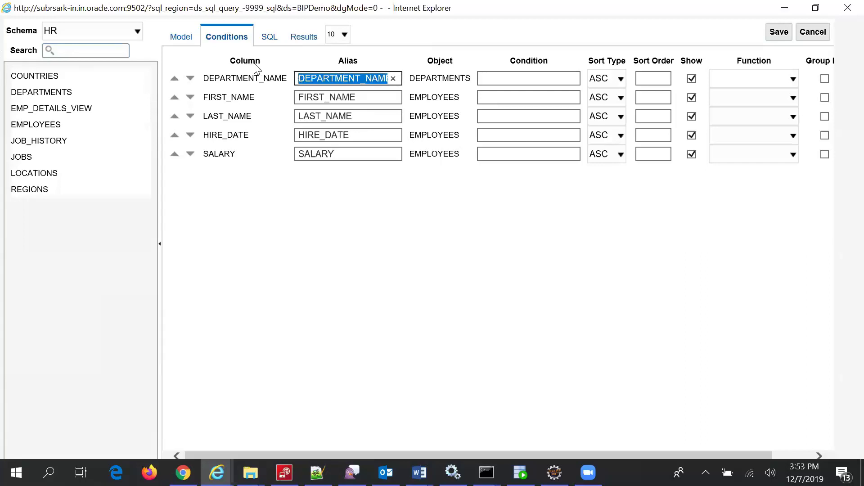
pyautogui.write('Departme')
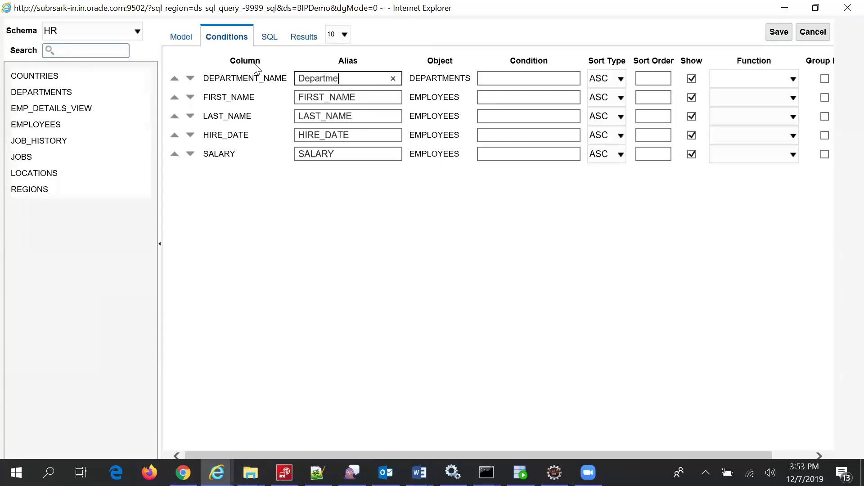
pyautogui.write('ntName')
pyautogui.doubleClick(371, 97)
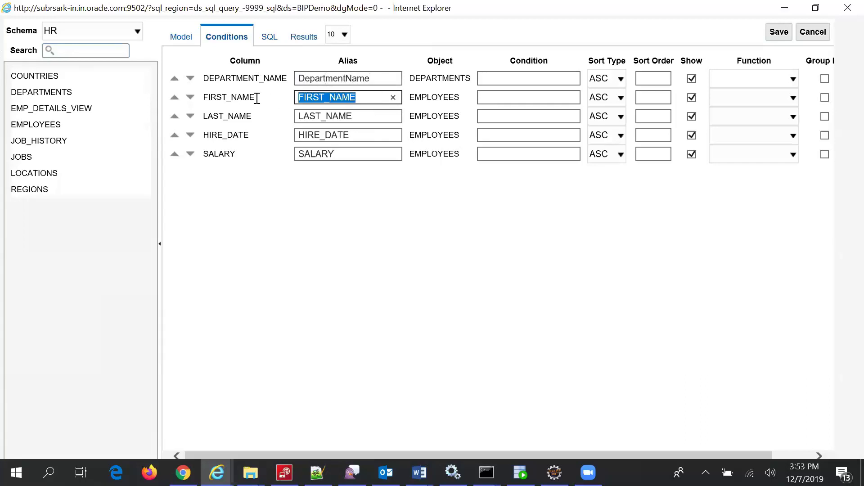
pyautogui.write('Firs')
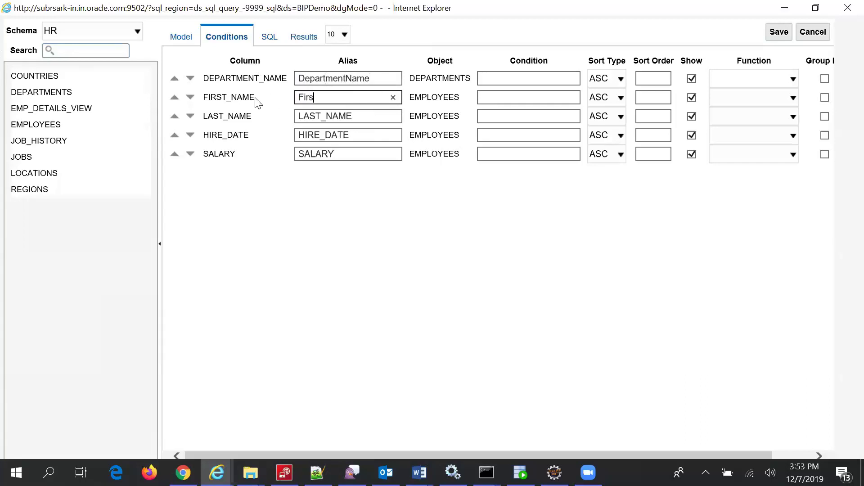
pyautogui.write('tName')
# Set the remaining aliases to LastName for LAST_NAME, HireDate for HIRE_DATE and Salary for SALARY.
pyautogui.doubleClick(333, 118)
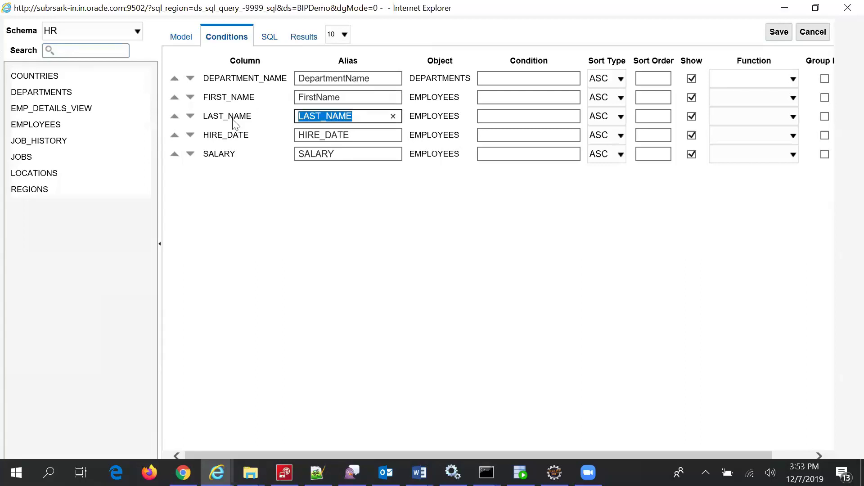
pyautogui.write('LastN')
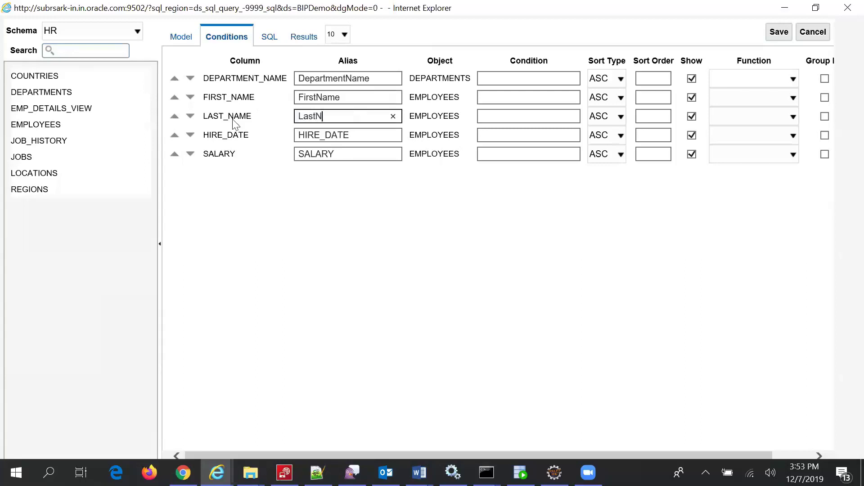
pyautogui.write('ame')
pyautogui.press('Tab')
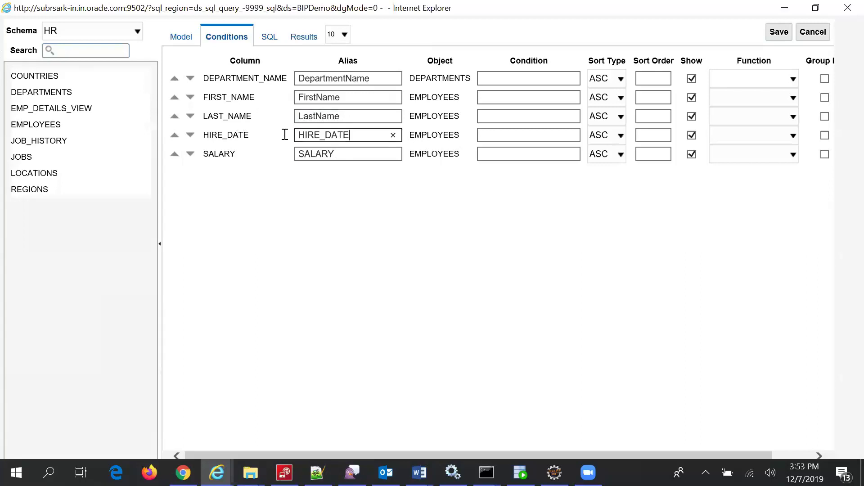
pyautogui.write('HireDate')
pyautogui.click(343, 154)
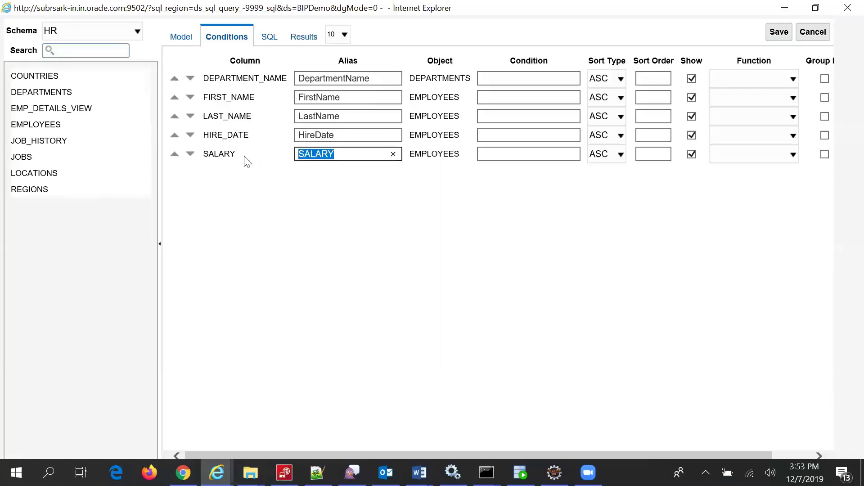
pyautogui.write('Salary')
# Add the condition IN (:Dept) to DEPARTMENT_NAME and IN (Emp) to FIRST_NAME.
pyautogui.click(529, 79)
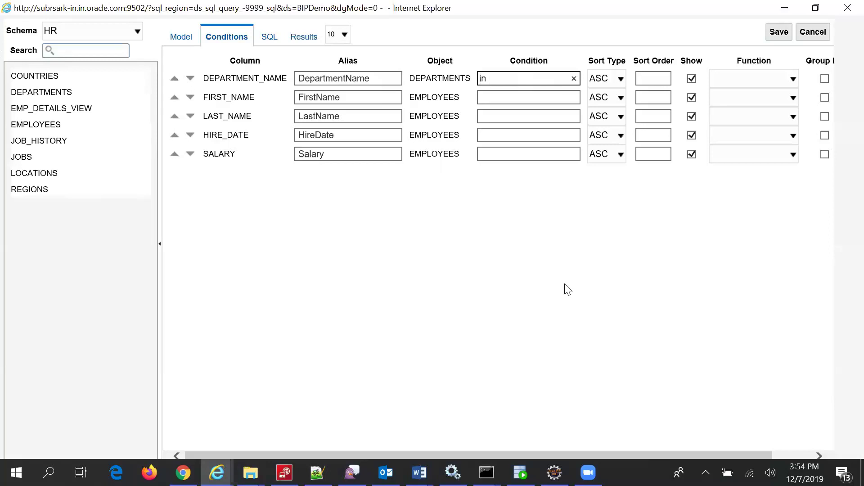
pyautogui.write('IN (:Dept')
pyautogui.click(492, 94)
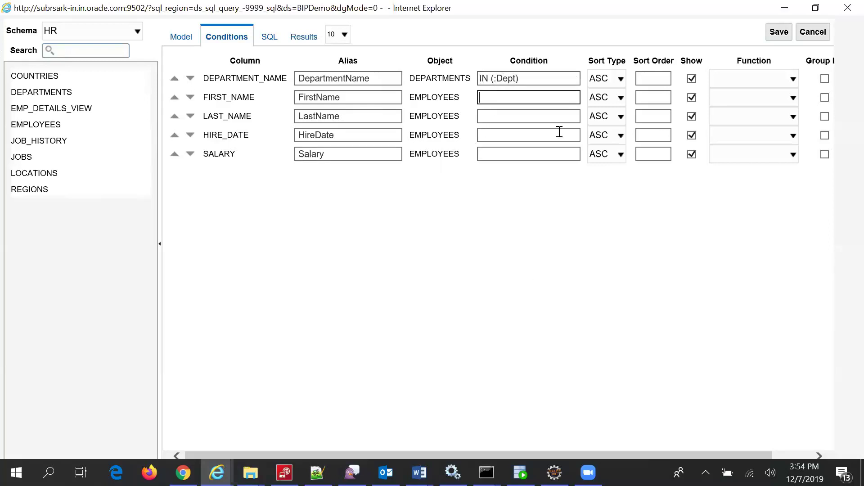
pyautogui.write('IN (Emp')
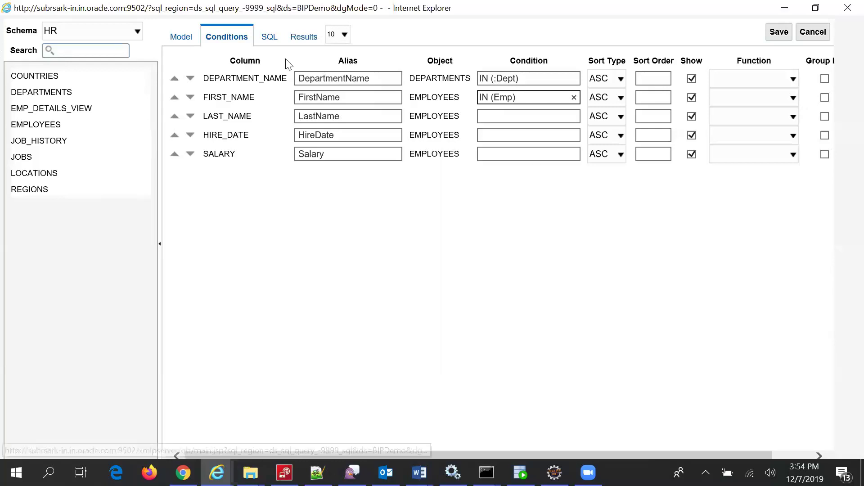
# View the generated SQL and run the query results with Sales as the Dept parameter value.
pyautogui.click(277, 42)
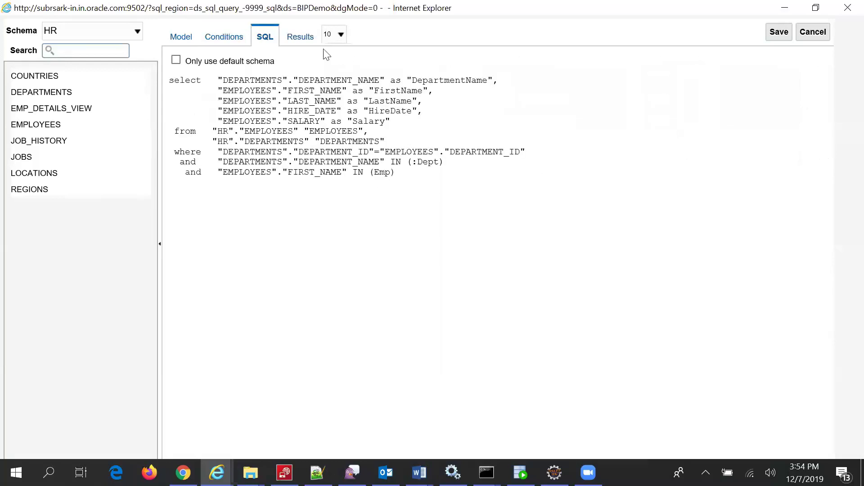
pyautogui.click(302, 44)
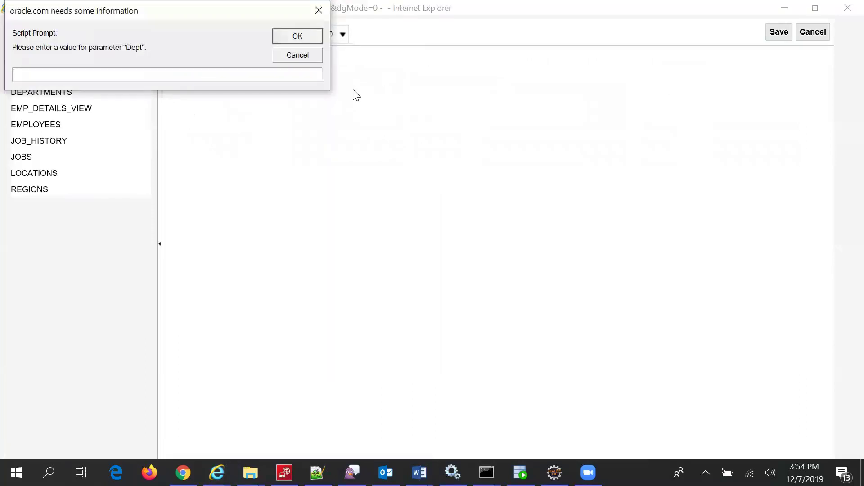
pyautogui.write('Sales')
pyautogui.click(299, 38)
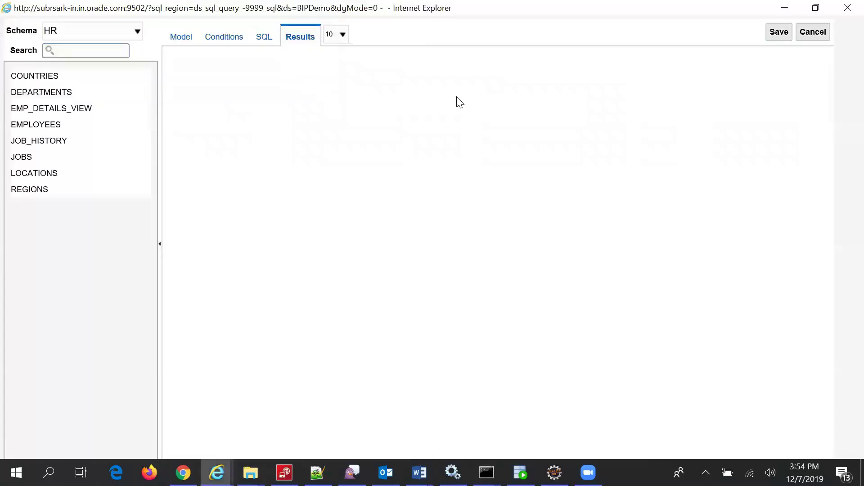
# Review the generated SQL and correct the FIRST_NAME condition to IN (:Emp).
pyautogui.click(265, 39)
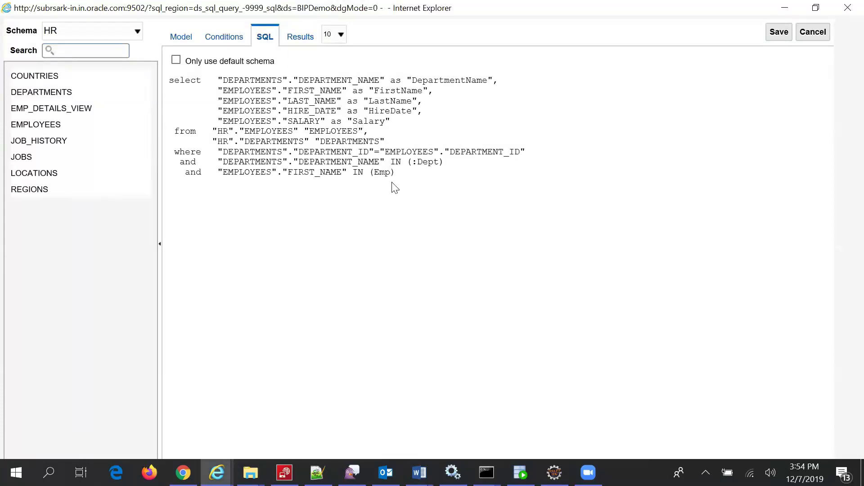
pyautogui.click(182, 41)
pyautogui.click(227, 40)
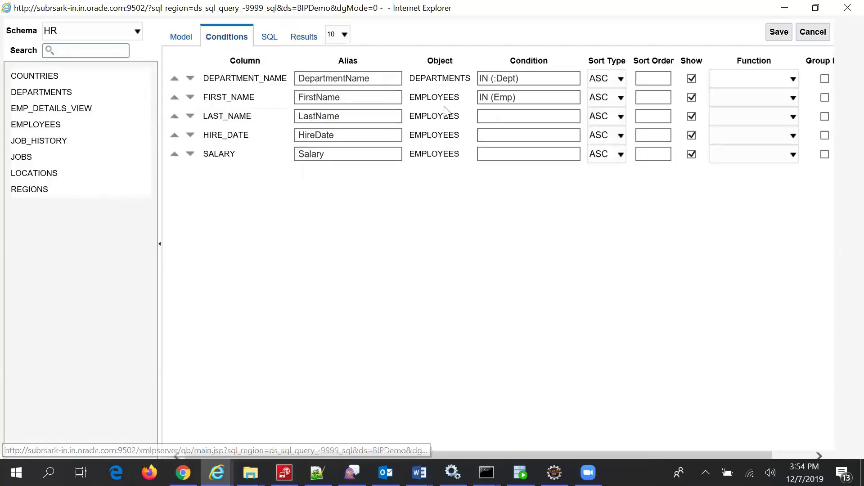
pyautogui.click(495, 97)
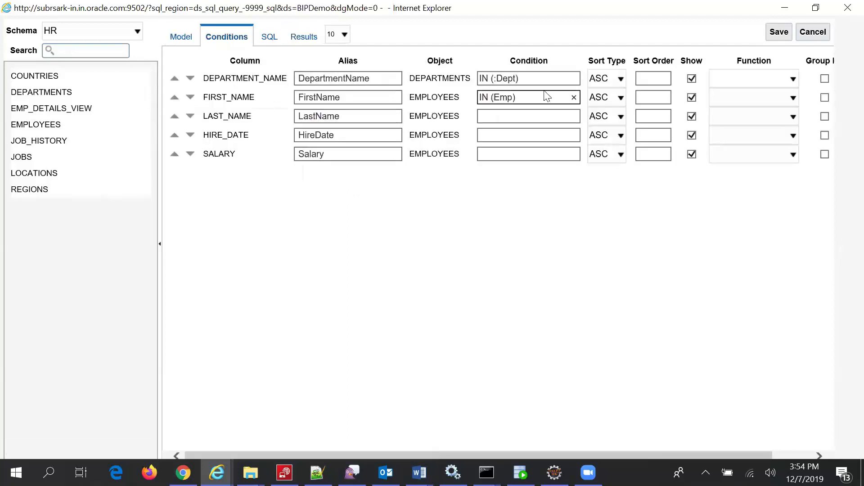
pyautogui.write(':')
pyautogui.click(280, 41)
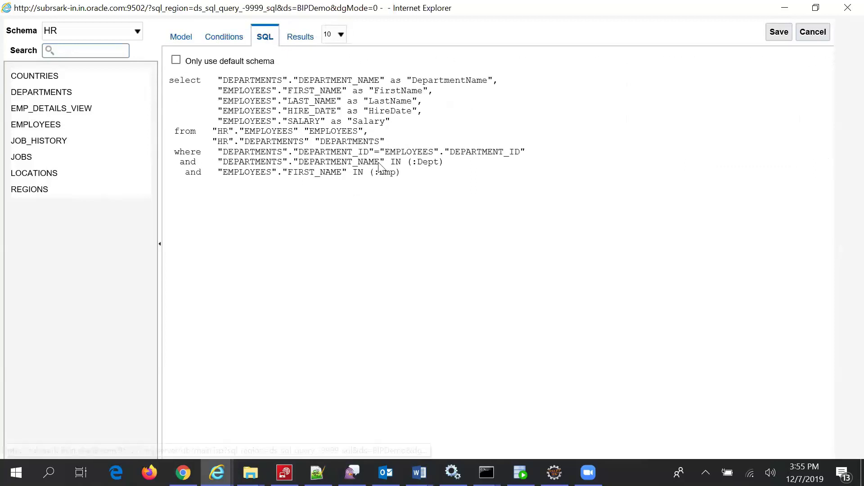
# Run the query results with Sales as the Dept parameter value.
pyautogui.click(310, 45)
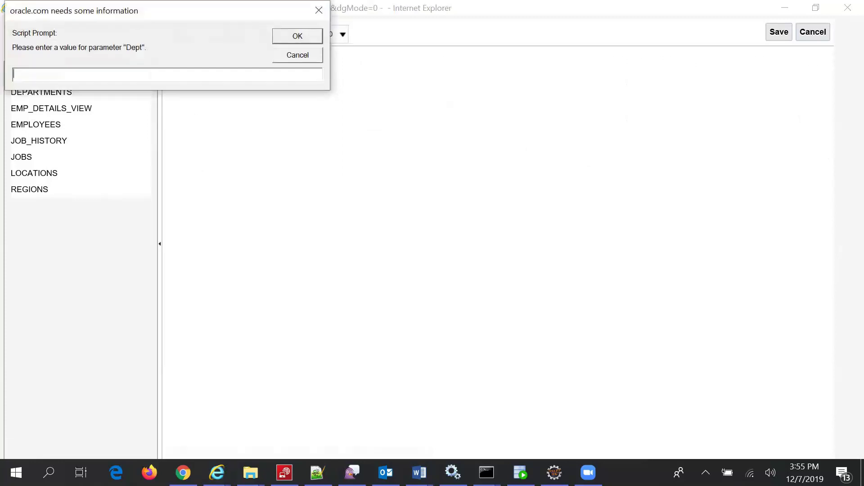
pyautogui.write('Sales')
pyautogui.click(311, 36)
# Switch to Oracle SQL Developer and clear the existing script from the ORCLPDB worksheet.
pyautogui.click(519, 421)
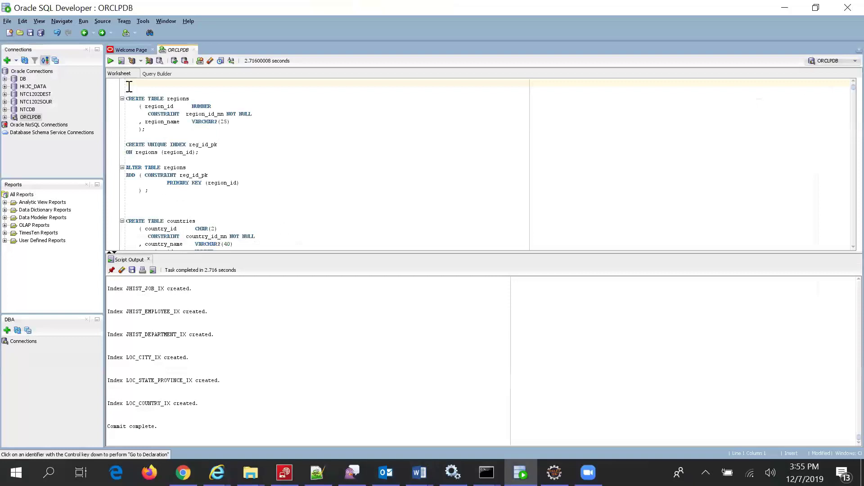
pyautogui.moveTo(127, 81); pyautogui.dragTo(521, 474)
pyautogui.press('Delete')
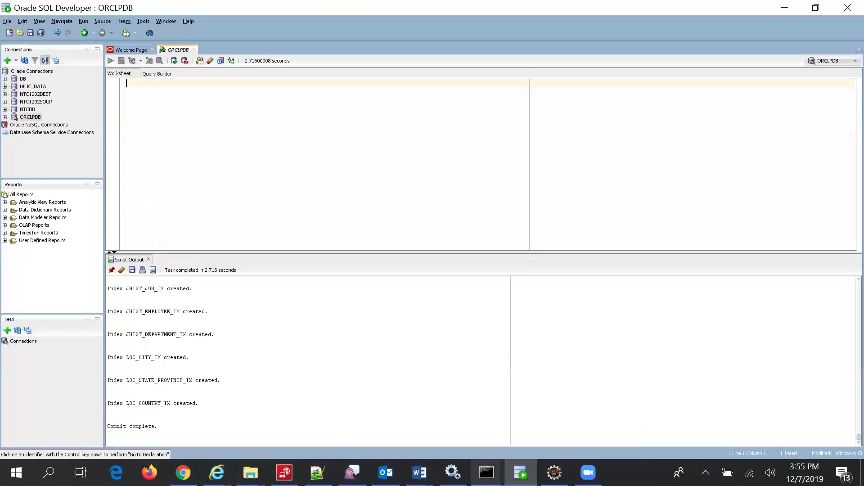
# Write a select * query joining employees a and departments b on department ID, filtered by b.department_name='Sales'.
pyautogui.write('sele')
pyautogui.press('BackSpace')
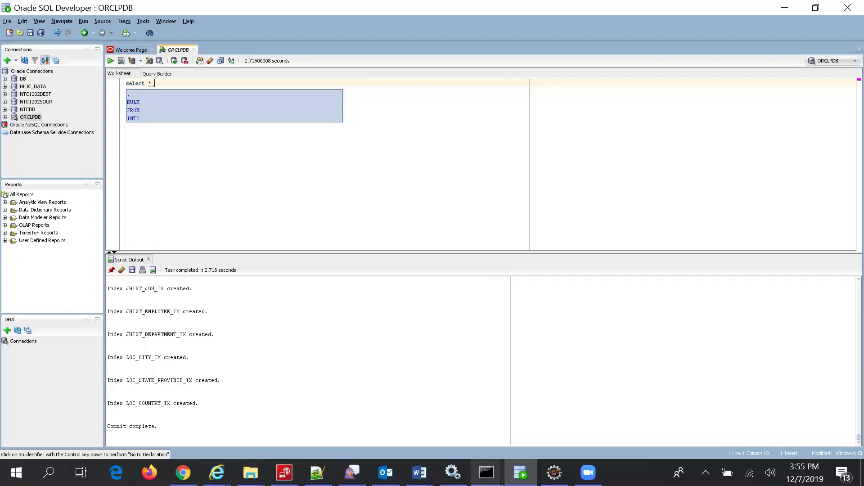
pyautogui.write('from employees a, departments b')
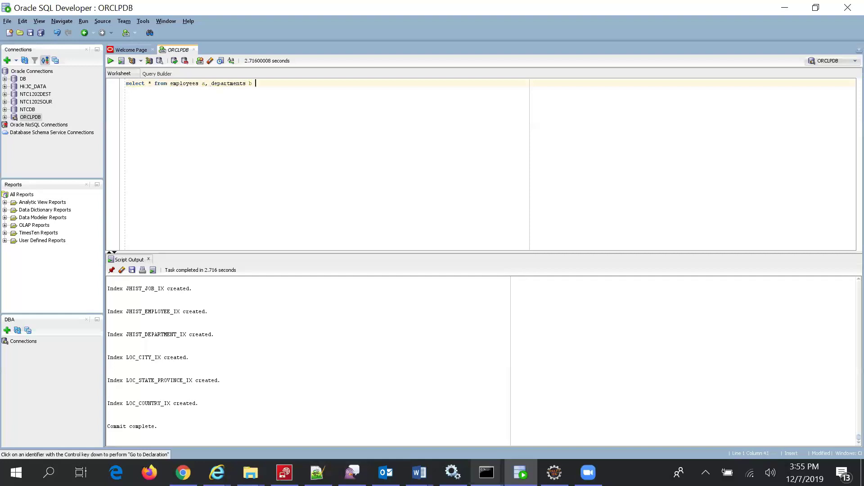
pyautogui.write('where a.depratment')
pyautogui.write('_id=b.department_i')
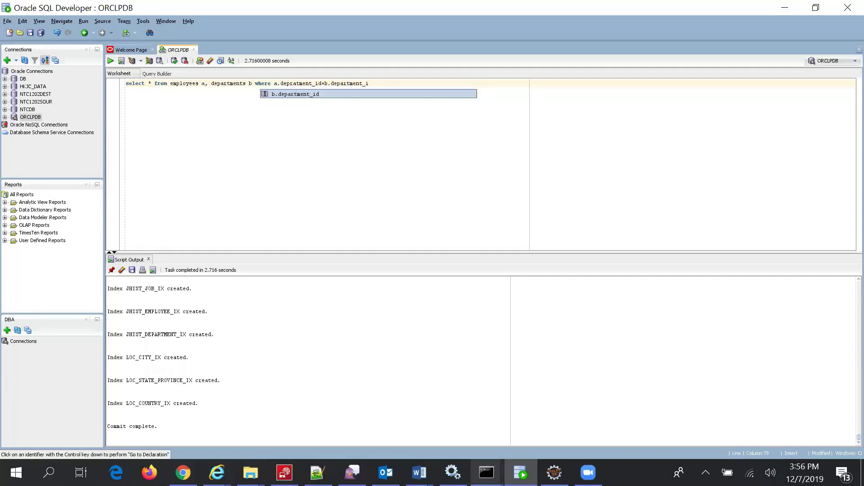
pyautogui.write('d')
pyautogui.press('Escape')
pyautogui.write('and')
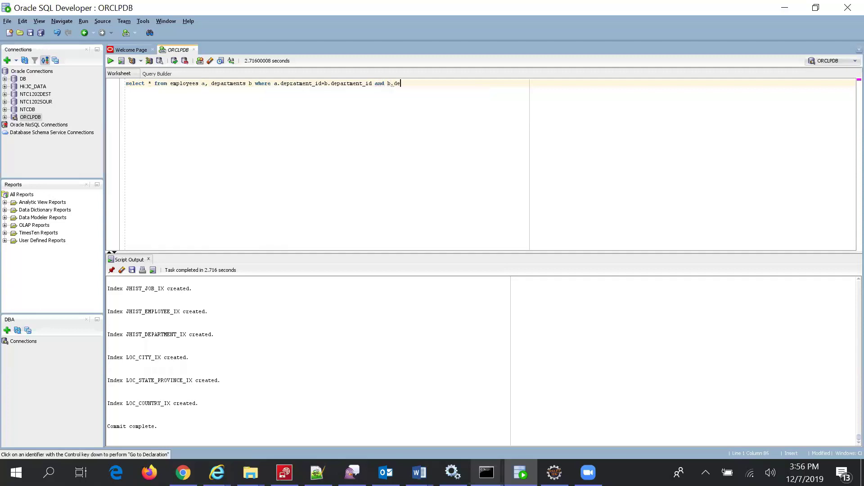
pyautogui.write("b.department_name='Sales")
# Limit the query's select list to a.* and run the statement.
pyautogui.click(150, 83)
pyautogui.press('Left')
pyautogui.write('a.')
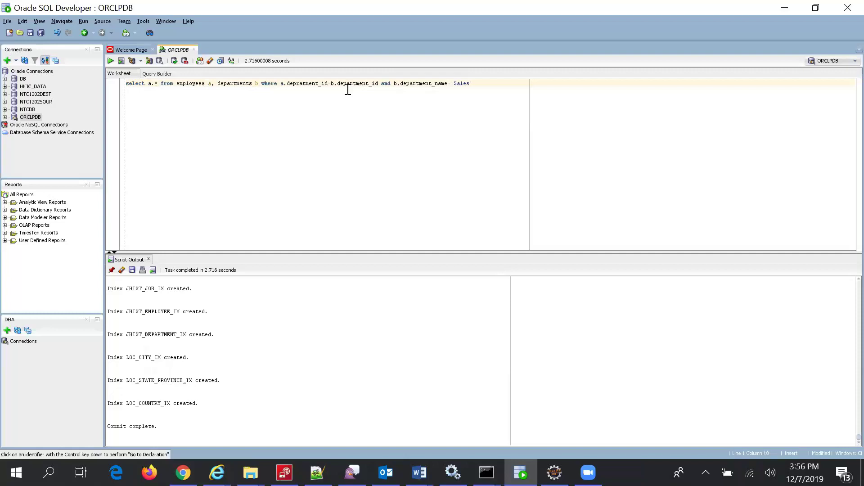
pyautogui.hotkey('ctrl', 'a')
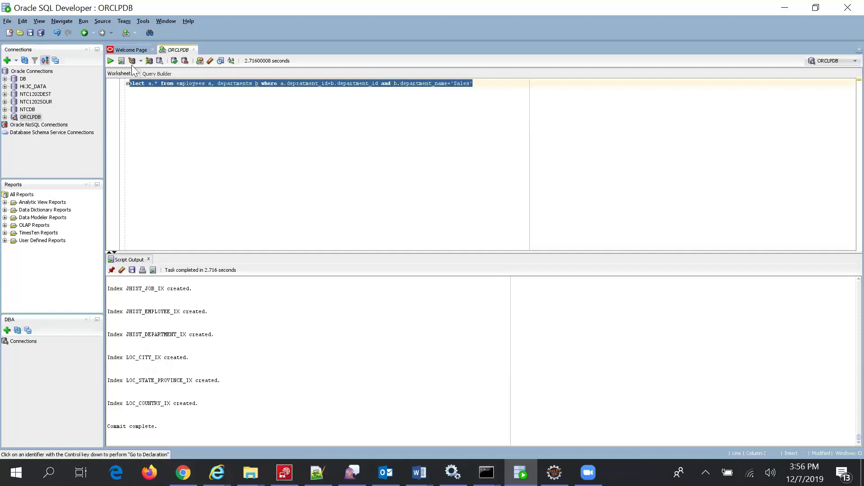
pyautogui.click(110, 60)
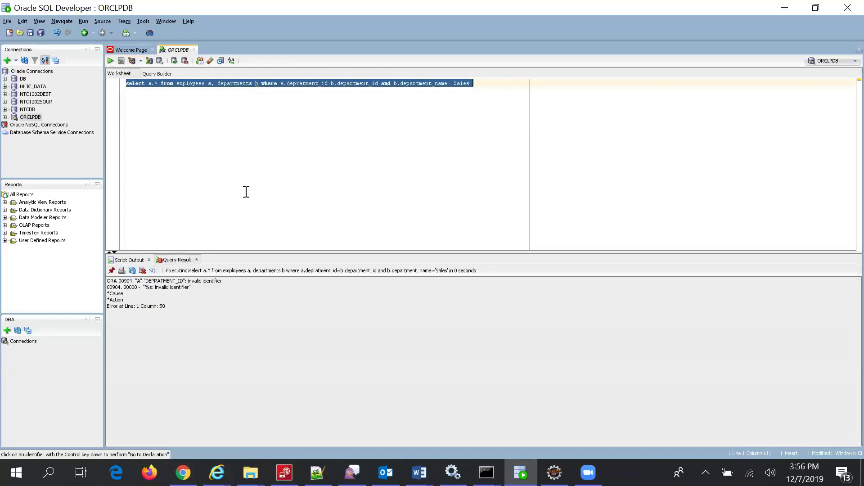
# Correct the misspelled join column to a.department_id and rerun the query.
pyautogui.click(253, 195)
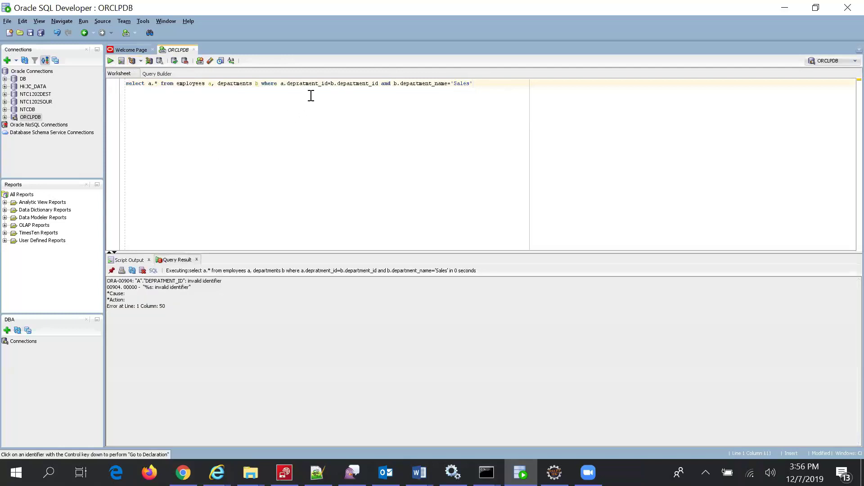
pyautogui.click(299, 85)
pyautogui.press('BackSpace')
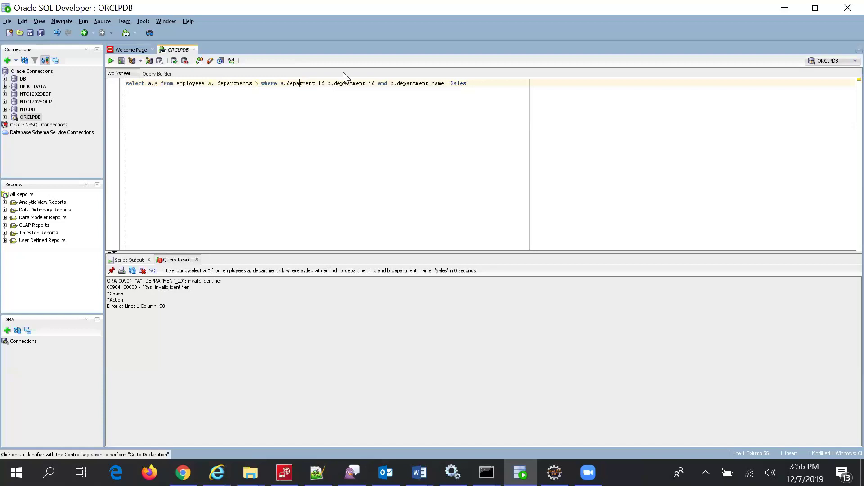
pyautogui.write('r')
pyautogui.click(246, 166)
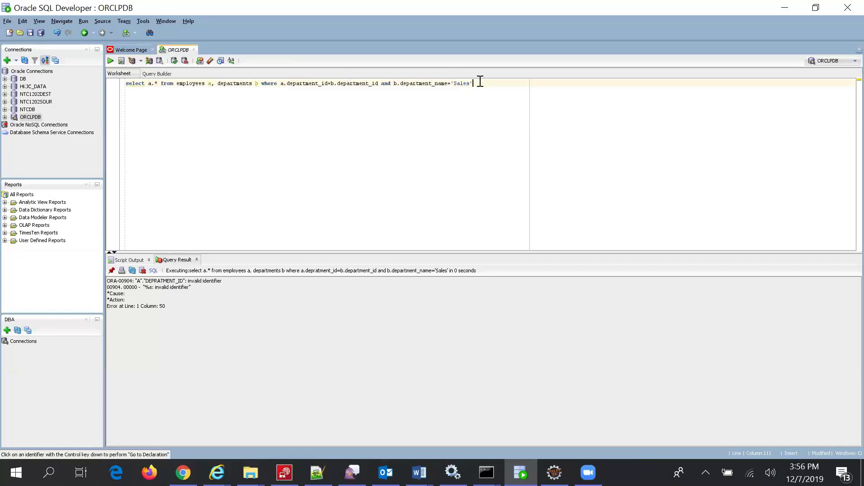
pyautogui.hotkey('shift', 'Home')
pyautogui.click(111, 61)
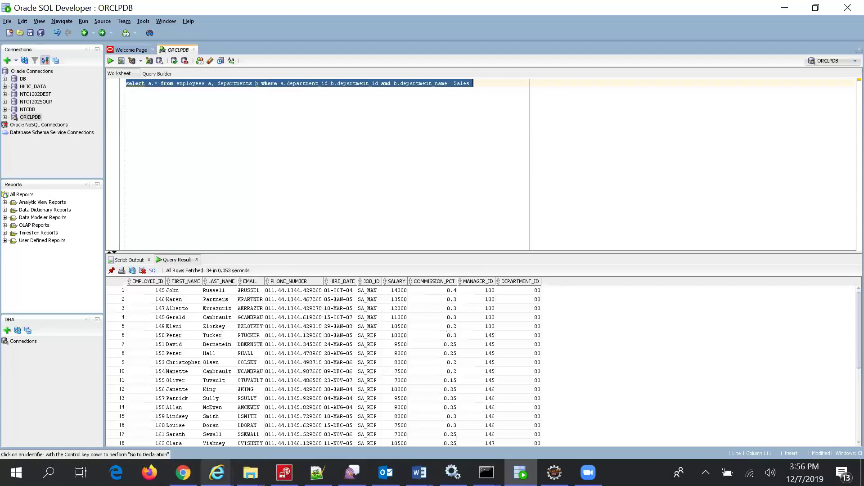
# Switch back to the query builder in Internet Explorer and run the results with an employee's first name as the Emp value.
pyautogui.click(217, 472)
pyautogui.click(261, 439)
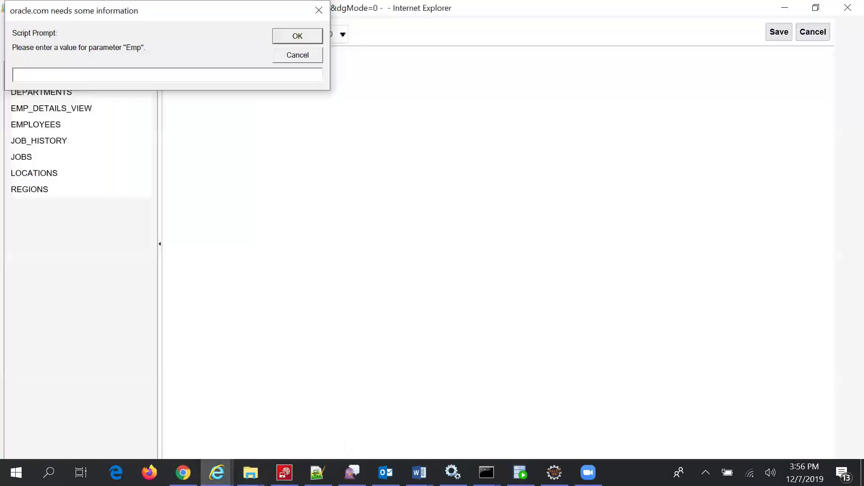
pyautogui.write('John')
pyautogui.click(291, 39)
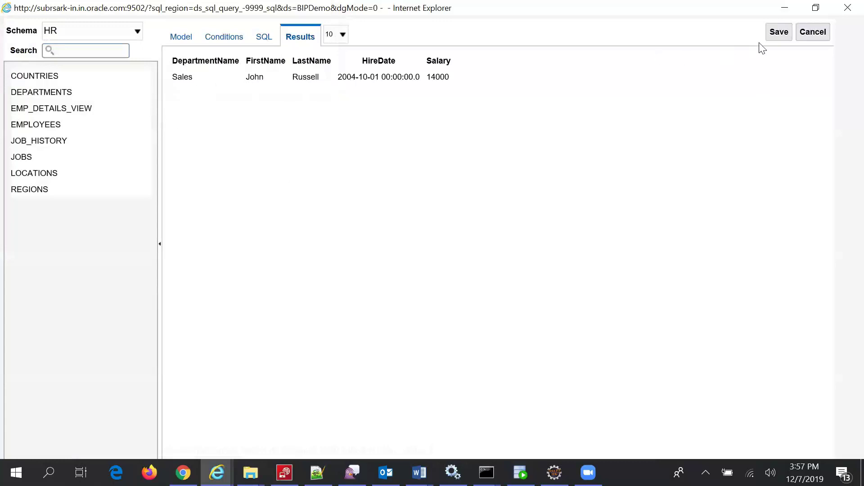
# Save the built query and create the SQL data set with the name employees.
pyautogui.click(777, 32)
pyautogui.hotkey('alt', 'Tab')
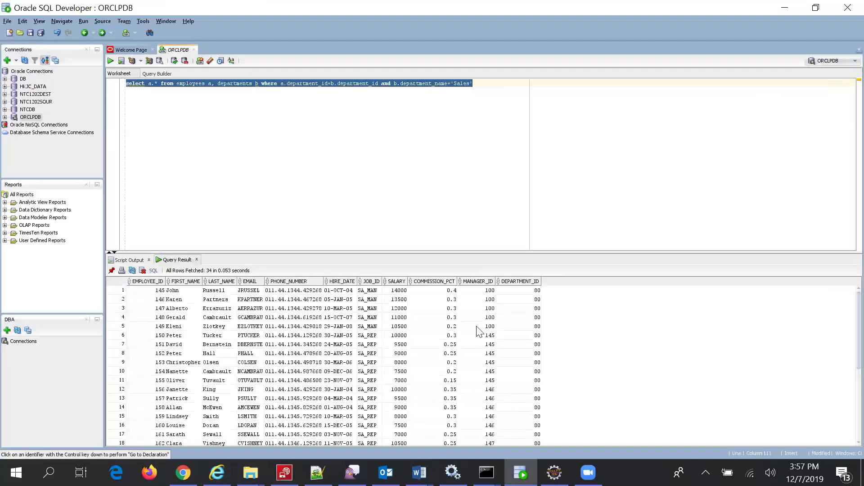
pyautogui.click(216, 473)
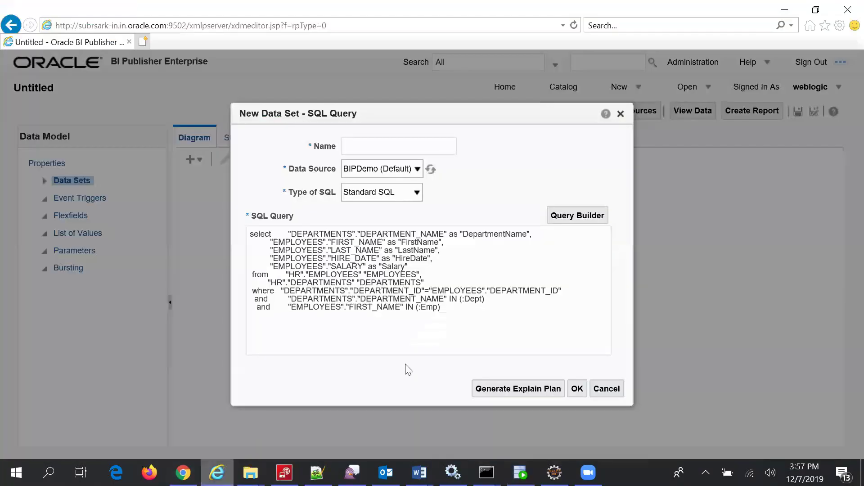
pyautogui.click(381, 147)
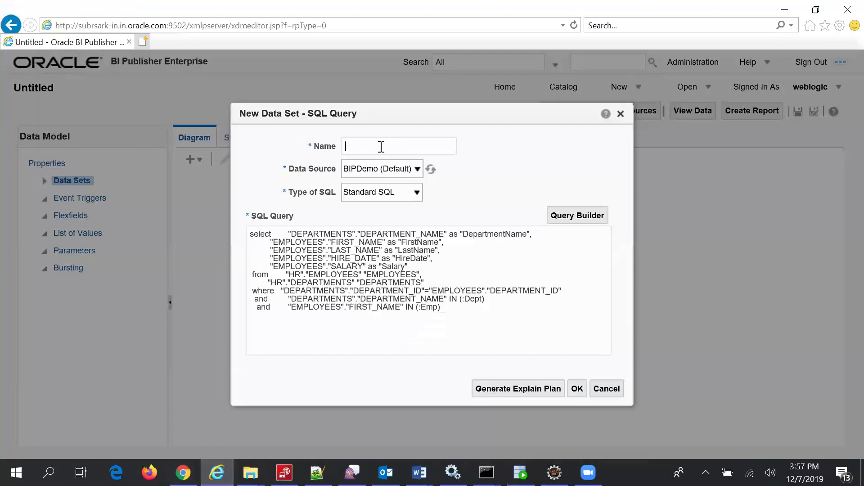
pyautogui.write('employees')
pyautogui.click(576, 389)
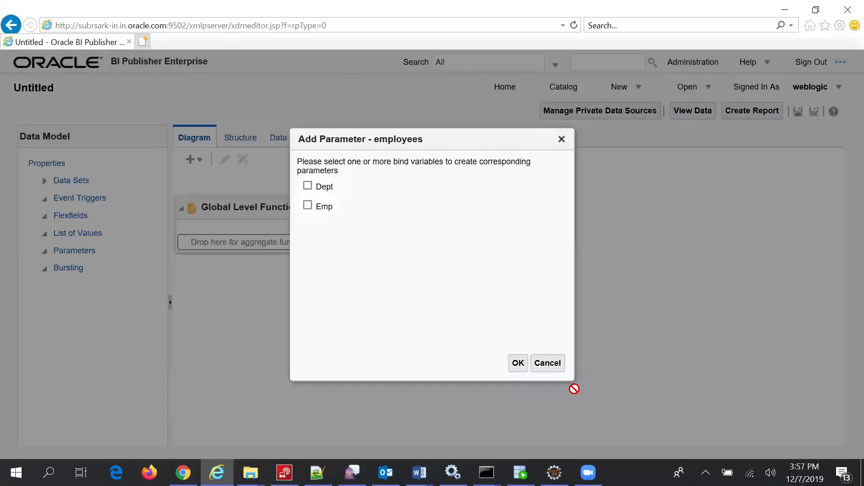
# Create parameters for both the Dept and Emp bind variables.
pyautogui.click(307, 187)
pyautogui.click(308, 206)
pyautogui.click(518, 367)
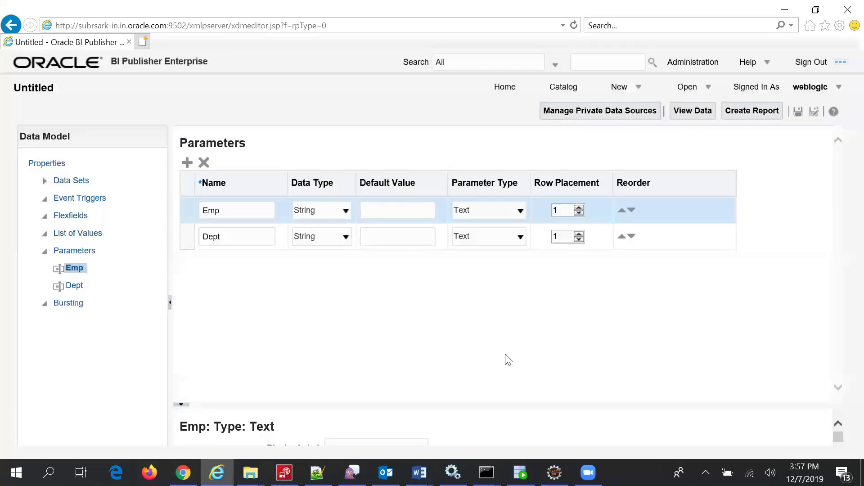
# Expand the data sets and open the data model's List of Values page.
pyautogui.click(46, 181)
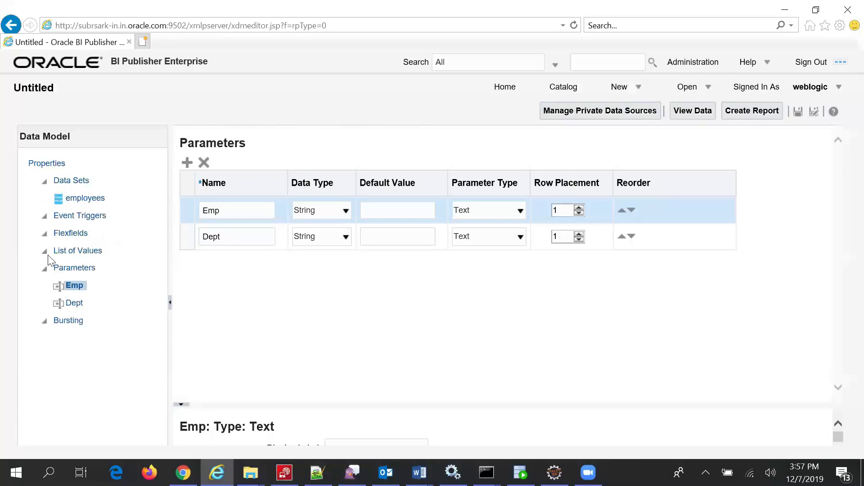
pyautogui.click(77, 250)
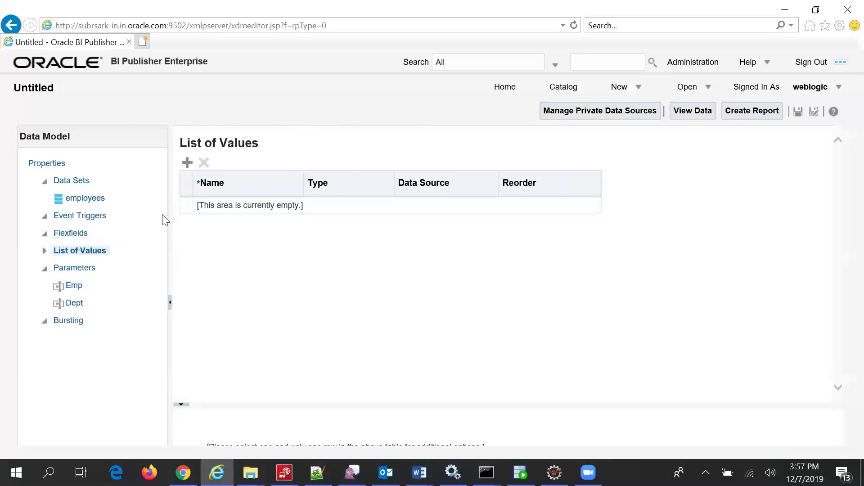
# Add a list of values named DeptName.
pyautogui.click(187, 162)
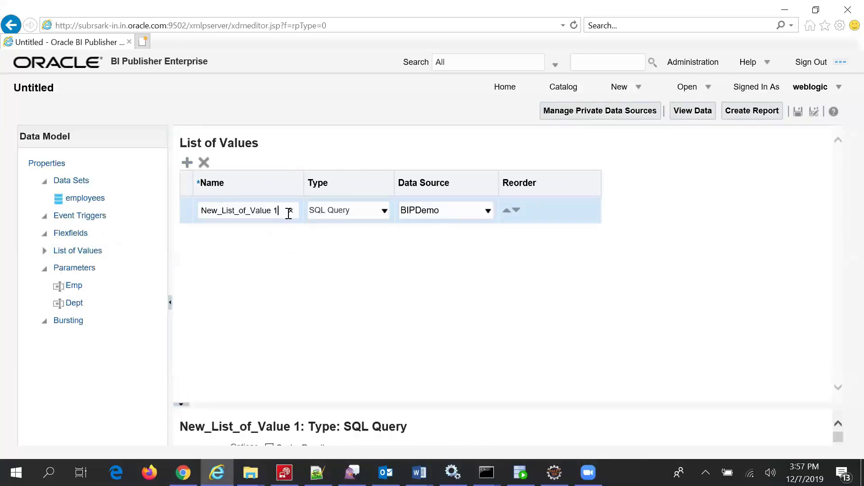
pyautogui.moveTo(289, 210); pyautogui.dragTo(141, 196)
pyautogui.write('DeptName')
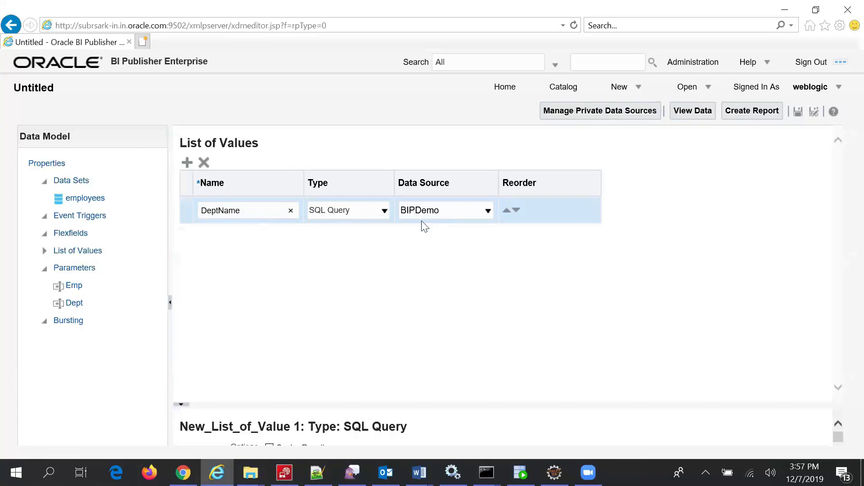
# Try to resize the list of values detail area, and delete the DeptName list of values.
pyautogui.moveTo(456, 407); pyautogui.dragTo(456, 408)
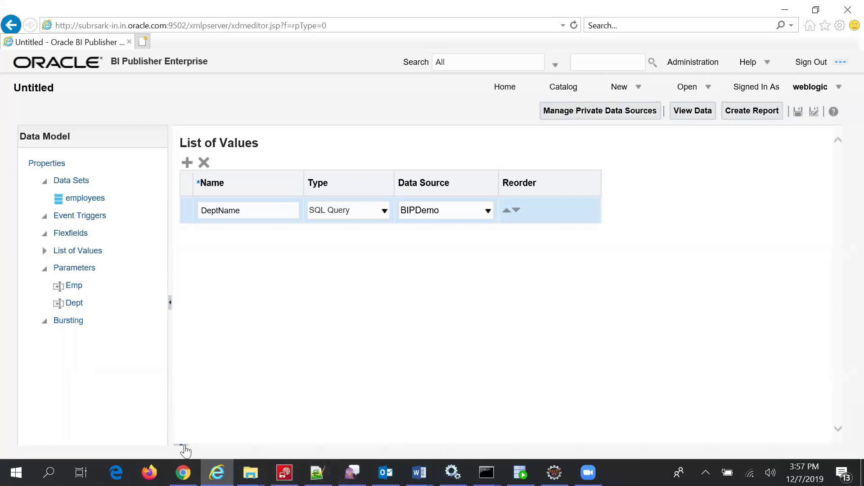
pyautogui.moveTo(183, 449); pyautogui.dragTo(306, 392)
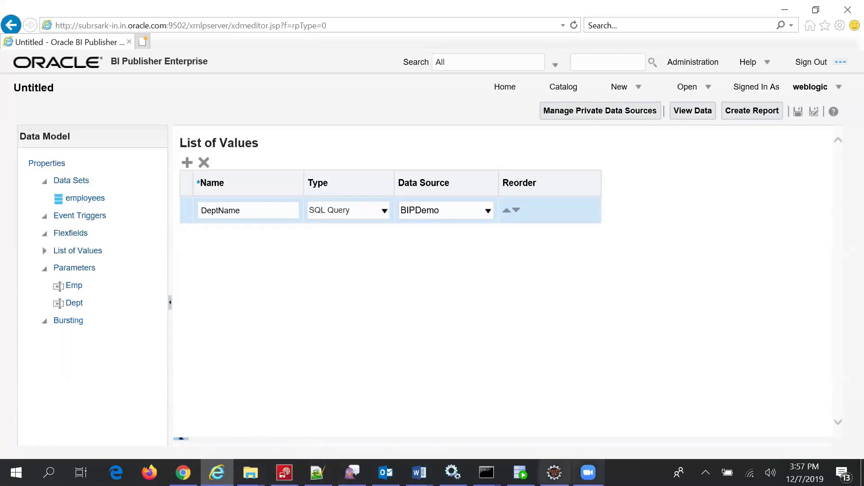
pyautogui.moveTo(179, 442); pyautogui.dragTo(183, 443)
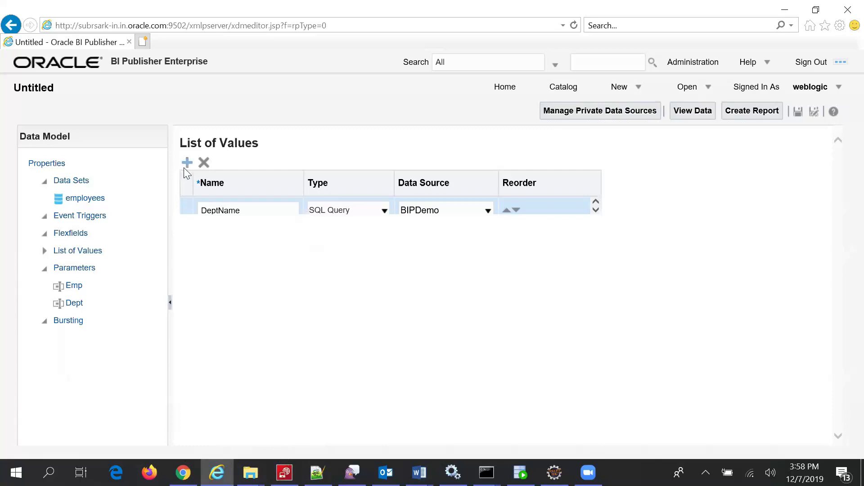
pyautogui.click(204, 162)
pyautogui.click(480, 282)
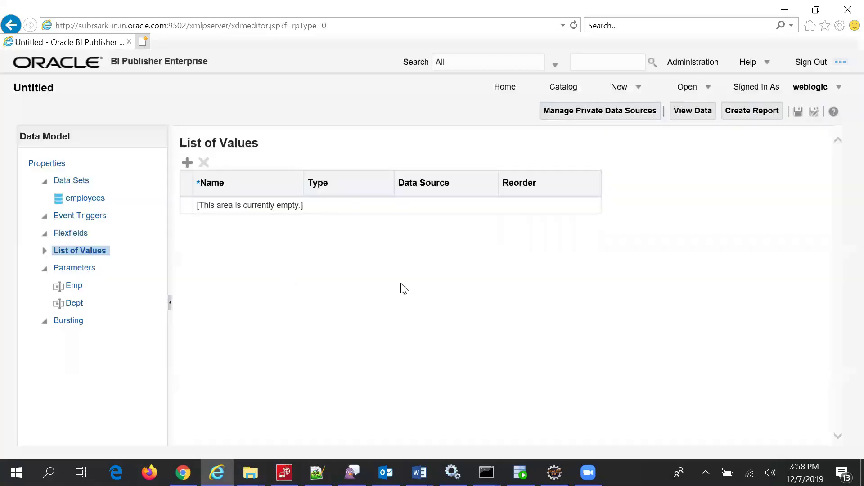
# Add a list of values named DeptName with the type SQL Query.
pyautogui.click(187, 162)
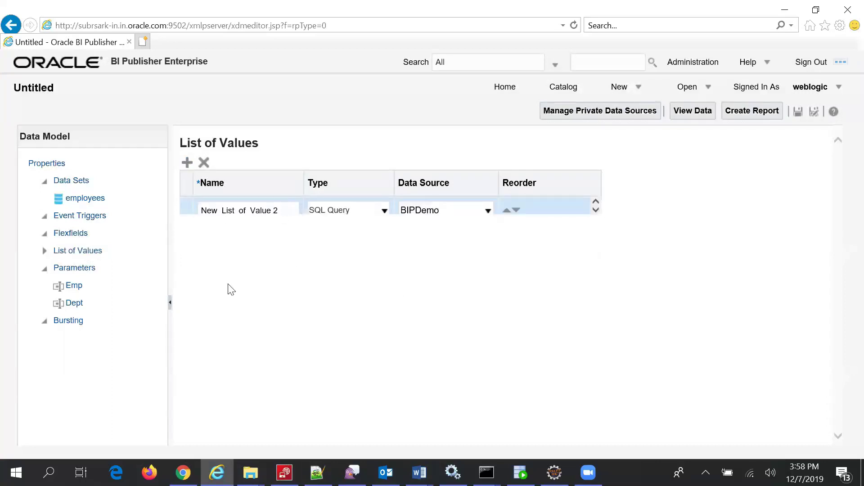
pyautogui.click(225, 215)
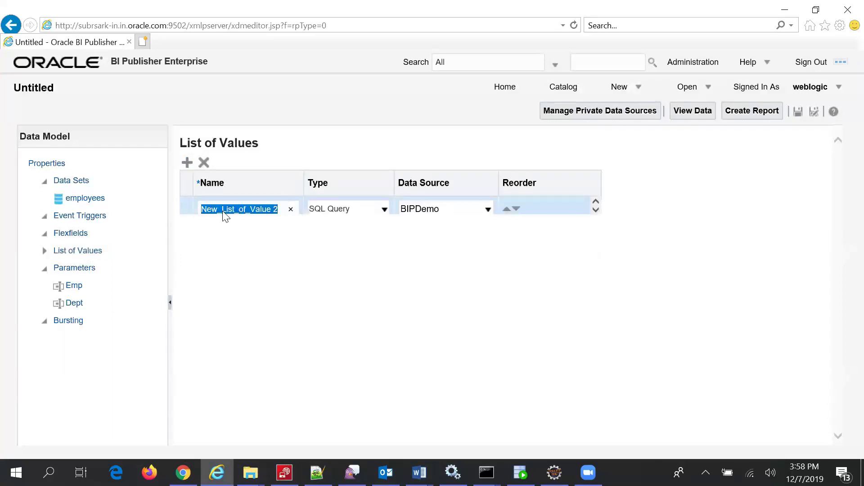
pyautogui.write('Dep')
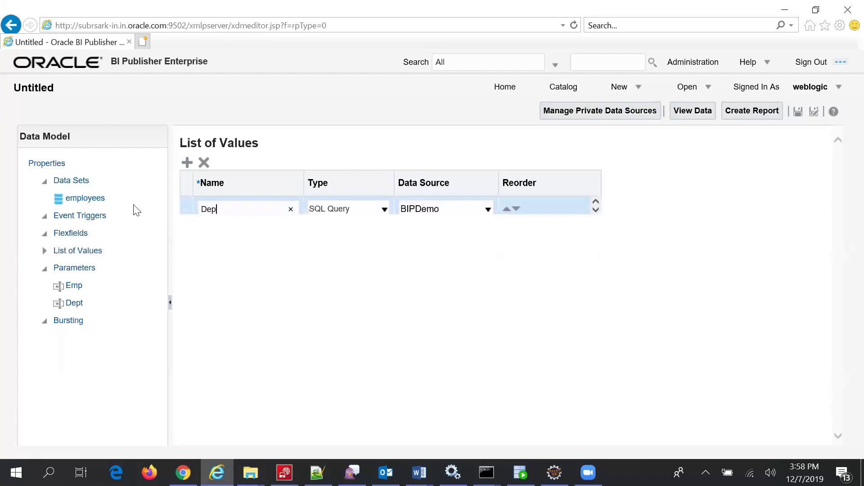
pyautogui.write('tName')
pyautogui.click(385, 210)
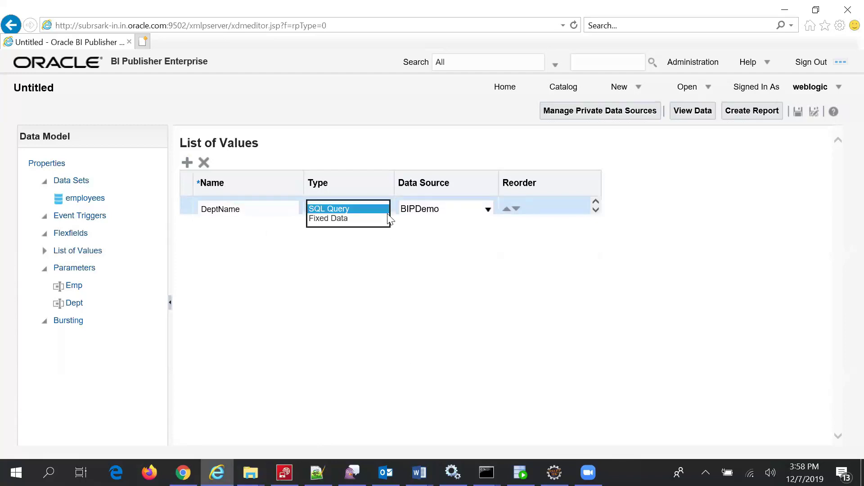
pyautogui.click(383, 209)
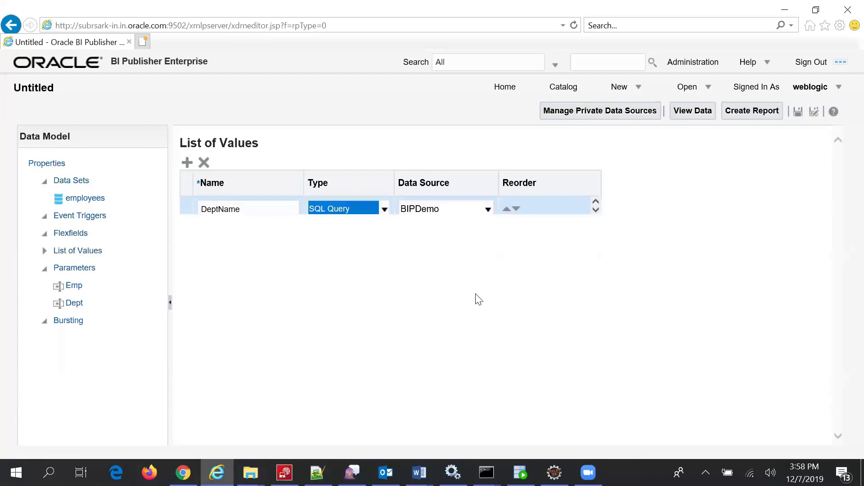
pyautogui.click(815, 9)
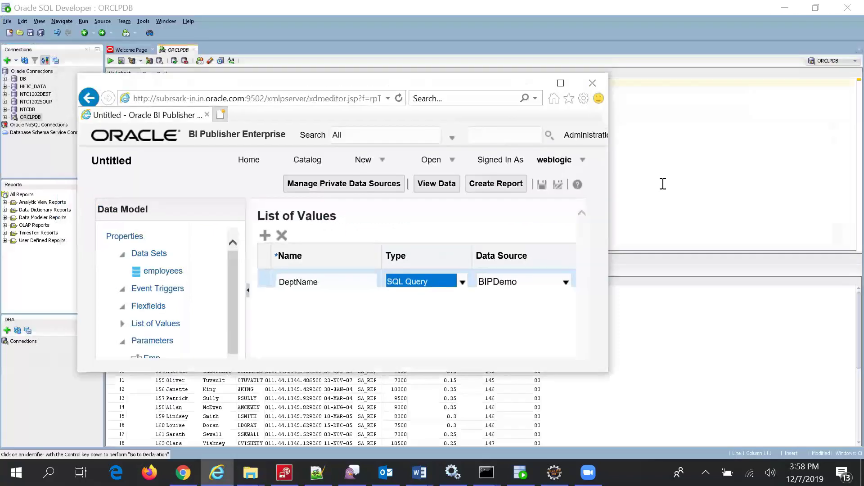
pyautogui.click(588, 335)
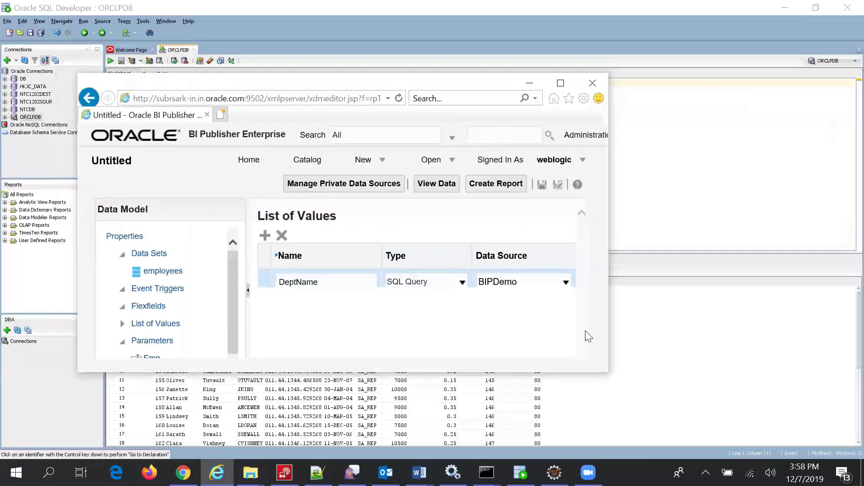
pyautogui.click(561, 83)
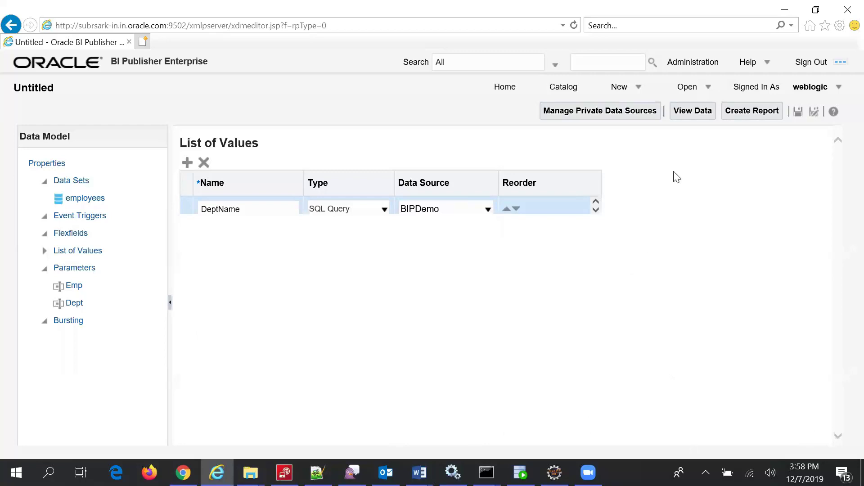
# Try to view the data model's data, and return to the List of Values page.
pyautogui.click(693, 111)
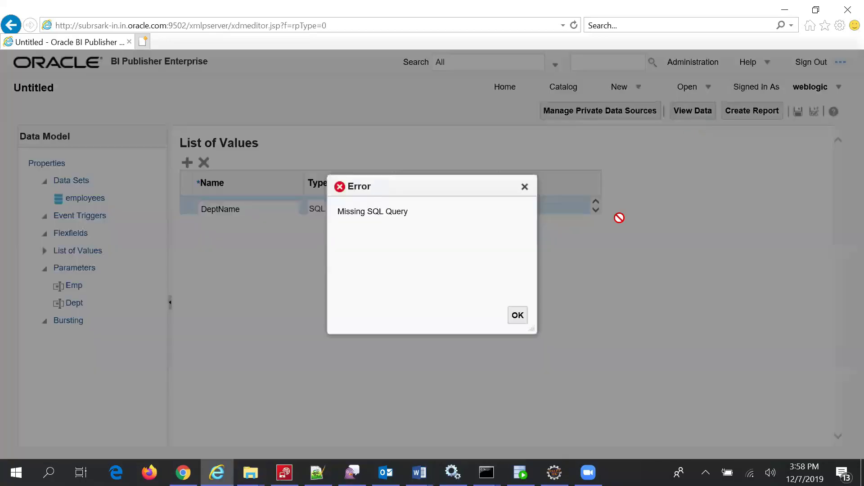
pyautogui.click(517, 316)
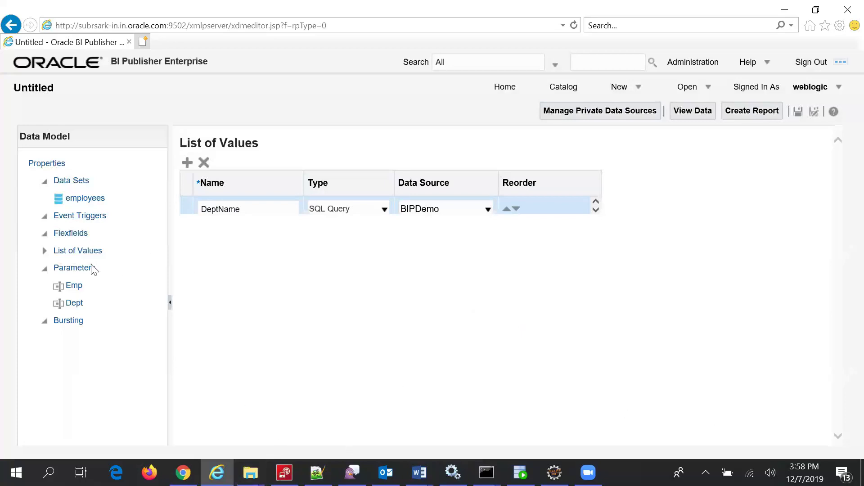
pyautogui.click(96, 252)
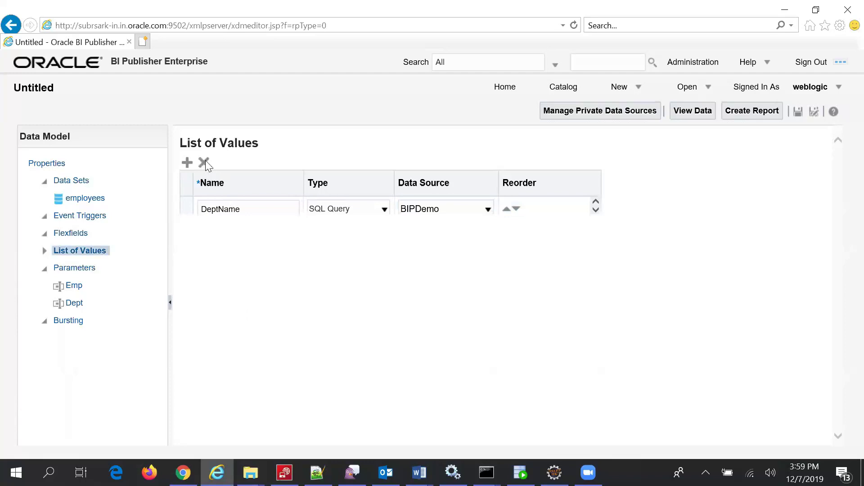
pyautogui.click(96, 255)
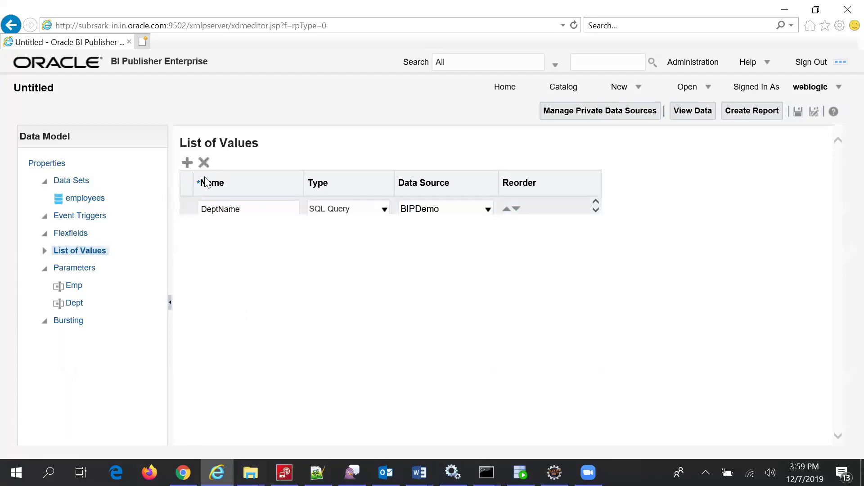
# Expand the lists of values in the data model tree and delete the DeptName list of values.
pyautogui.click(45, 252)
pyautogui.click(77, 268)
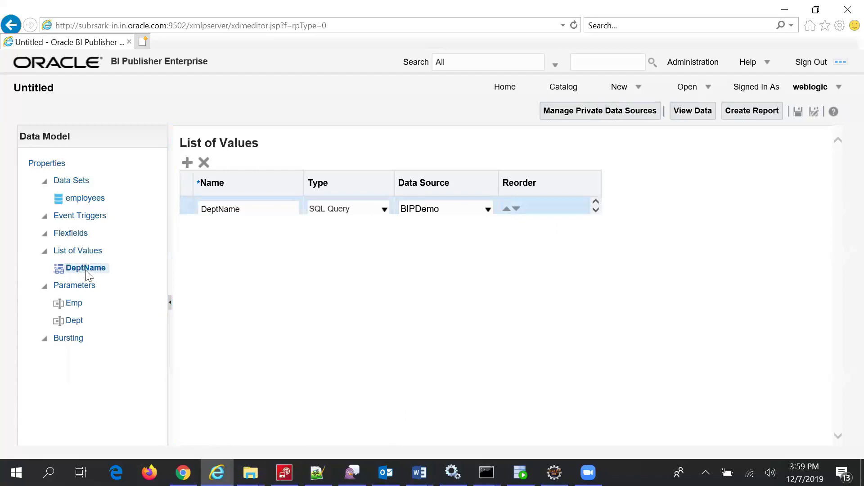
pyautogui.rightClick(104, 274)
pyautogui.click(222, 270)
pyautogui.click(204, 162)
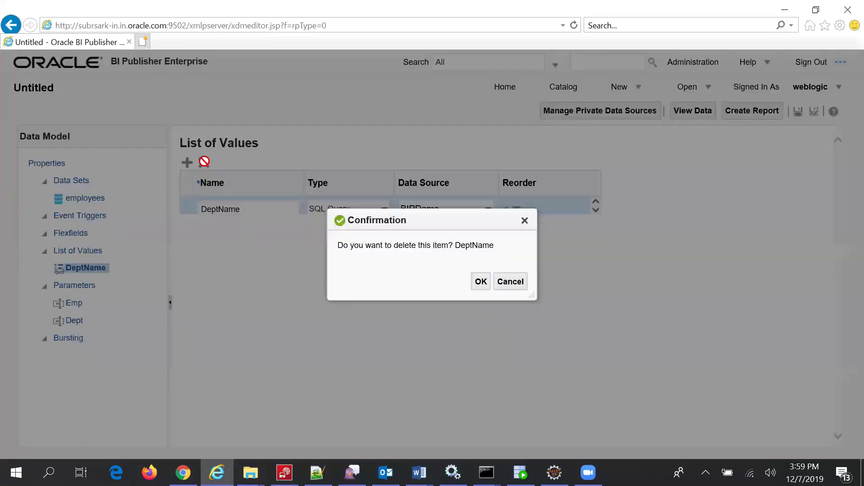
pyautogui.click(480, 284)
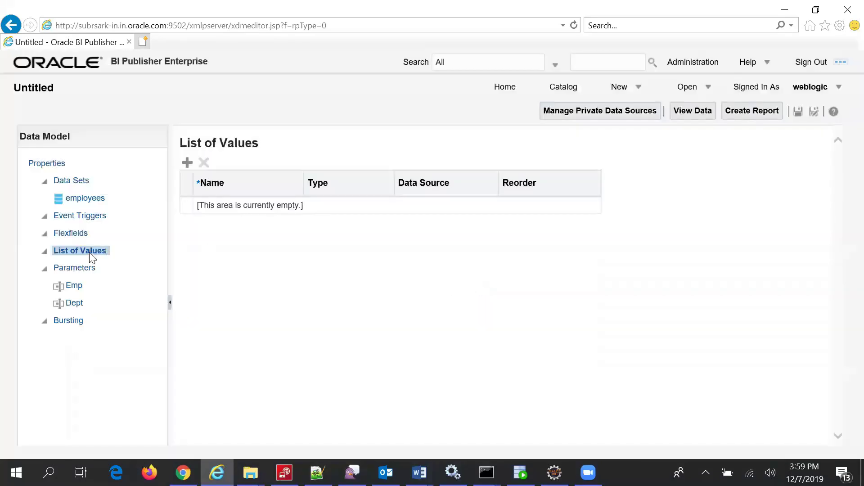
# Create a new list of values named DeptName, keeping the SQL Query type and the BIPDemo data source.
pyautogui.click(188, 162)
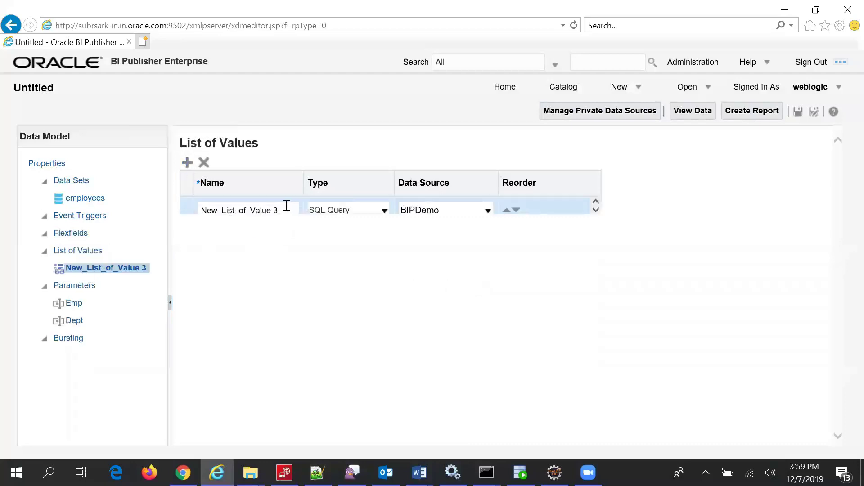
pyautogui.click(338, 212)
pyautogui.click(336, 215)
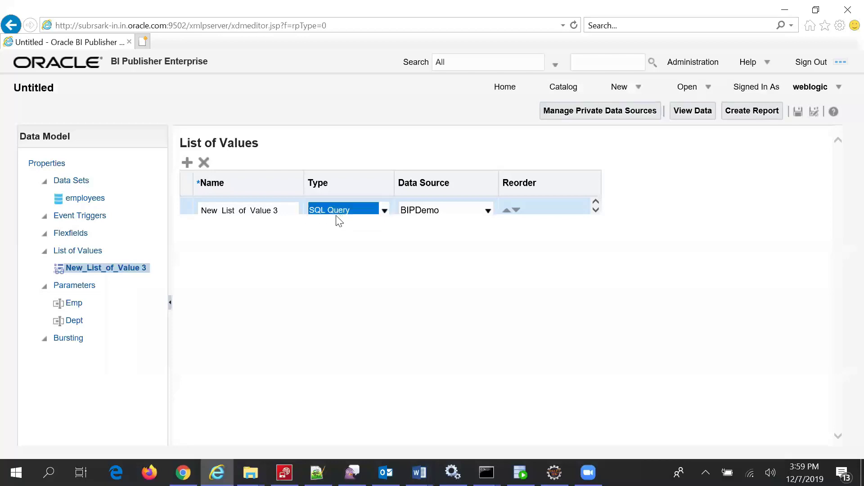
pyautogui.click(292, 211)
pyautogui.moveTo(289, 208); pyautogui.dragTo(175, 200)
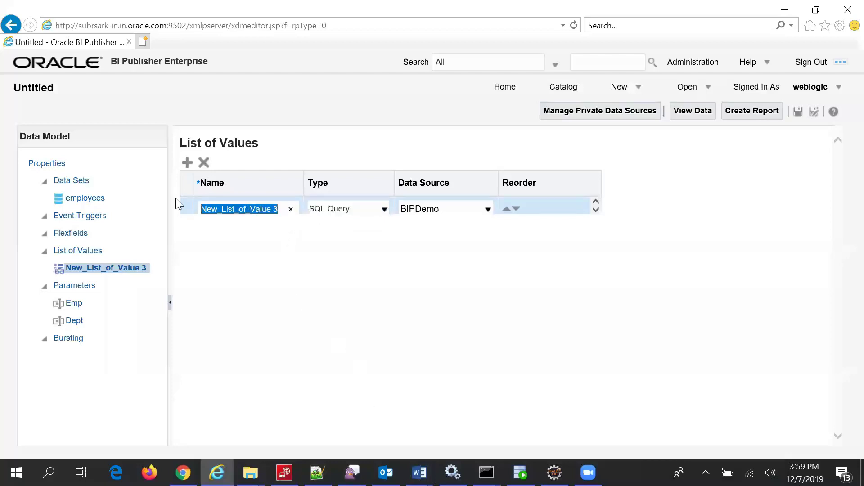
pyautogui.write('DeptName')
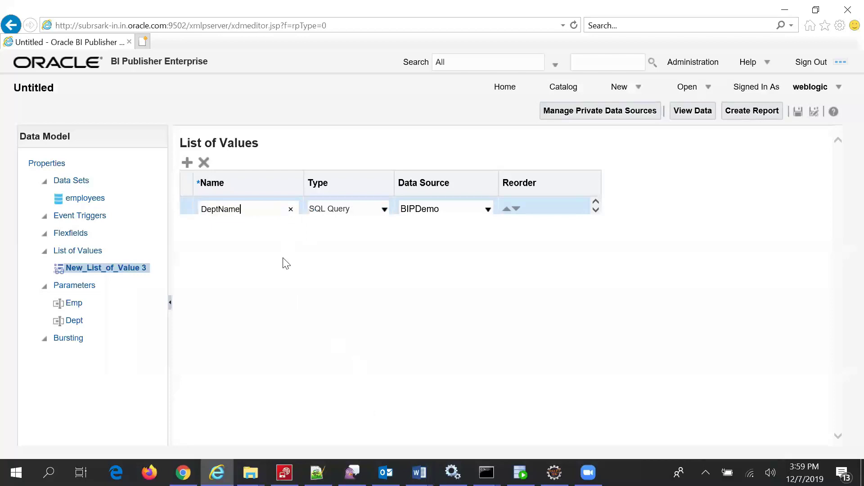
pyautogui.press('Tab')
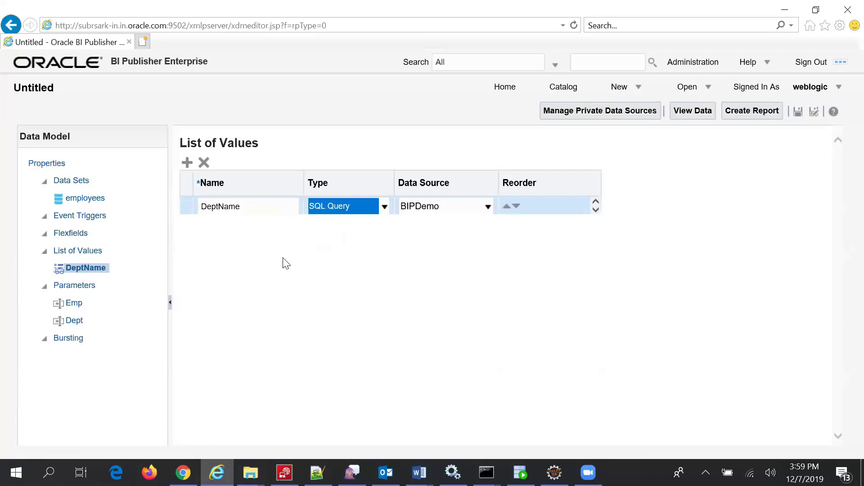
pyautogui.press('Tab')
pyautogui.press('Tab')
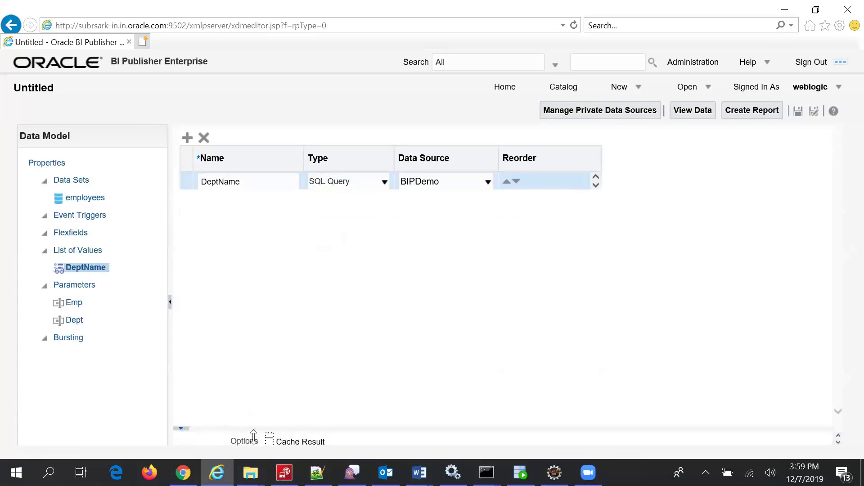
# Try to enlarge the detail area of the DeptName list of values to reach its SQL query.
pyautogui.moveTo(254, 435); pyautogui.dragTo(217, 431)
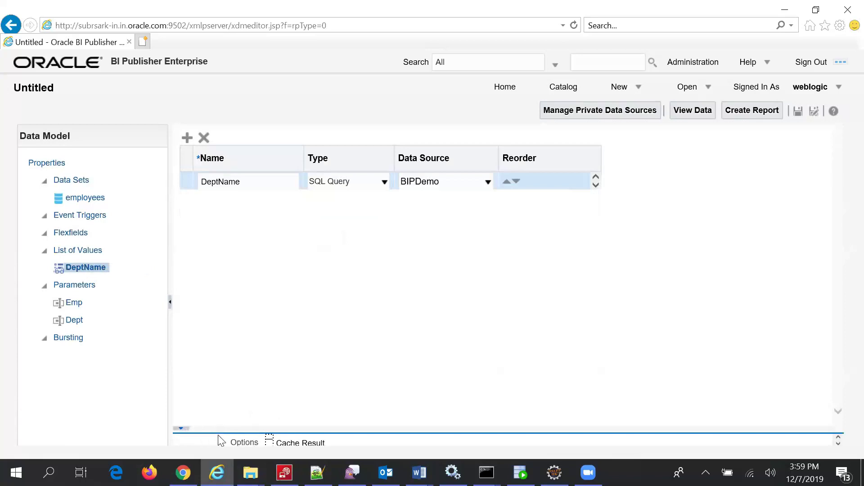
pyautogui.click(692, 430)
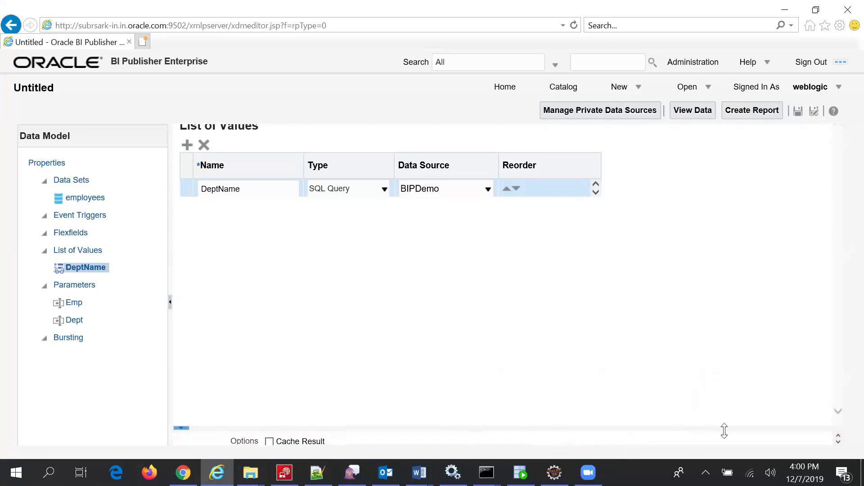
pyautogui.click(837, 442)
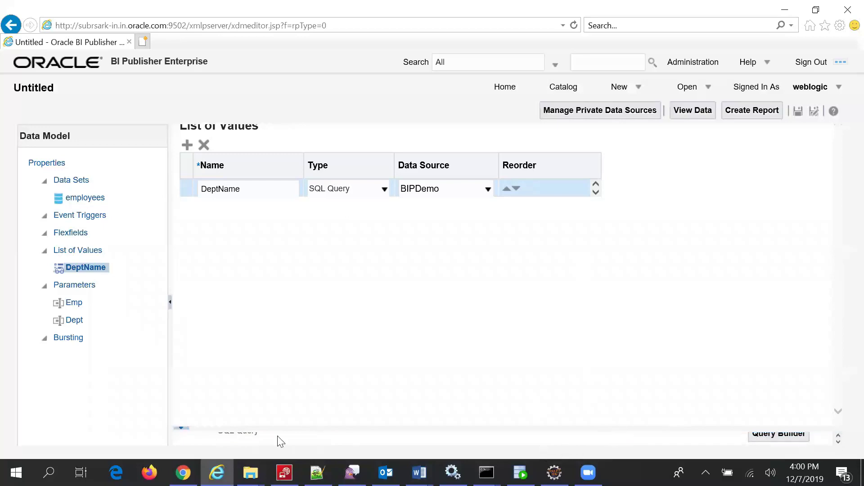
pyautogui.moveTo(187, 436); pyautogui.dragTo(208, 358)
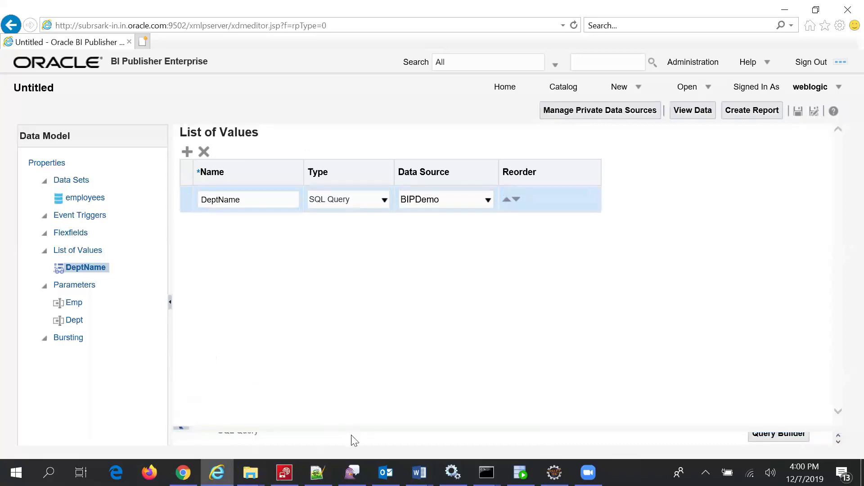
pyautogui.moveTo(359, 436); pyautogui.dragTo(367, 359)
pyautogui.moveTo(727, 432); pyautogui.dragTo(719, 358)
pyautogui.moveTo(647, 433); pyautogui.dragTo(644, 289)
# Build the DeptName query in Query Builder from the HR schema's DEPARTMENTS table, selecting DEPARTMENT_NAME, and save it.
pyautogui.click(838, 442)
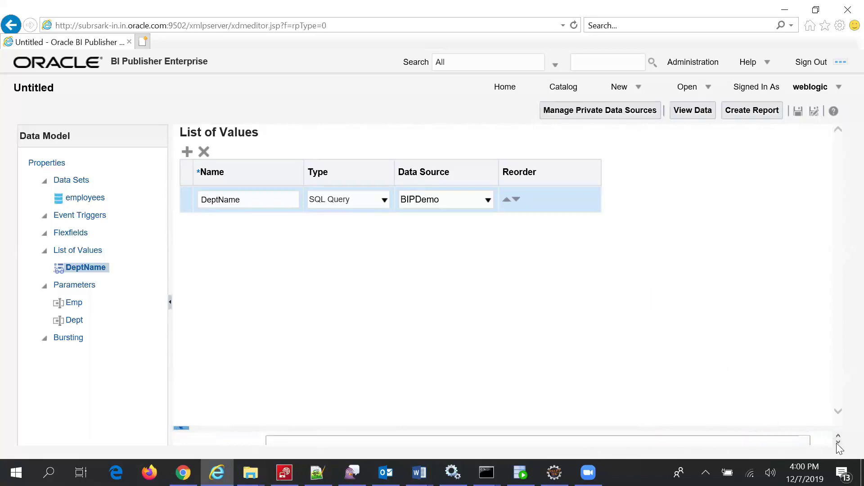
pyautogui.click(838, 436)
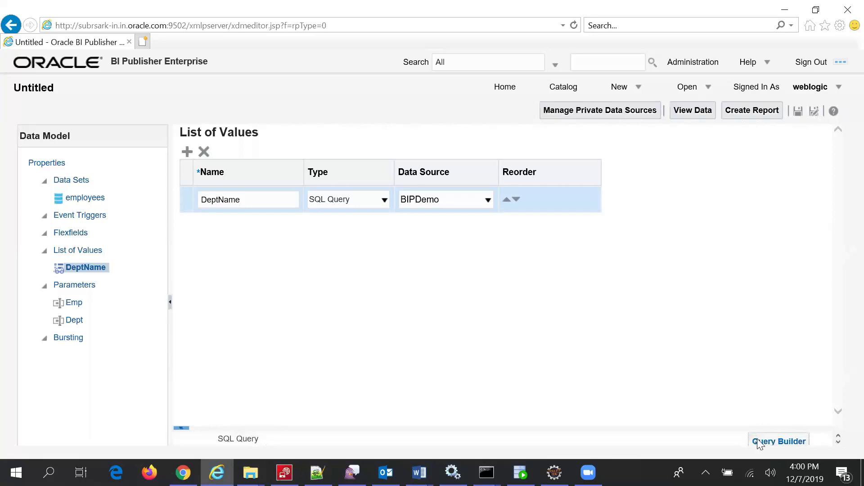
pyautogui.click(760, 442)
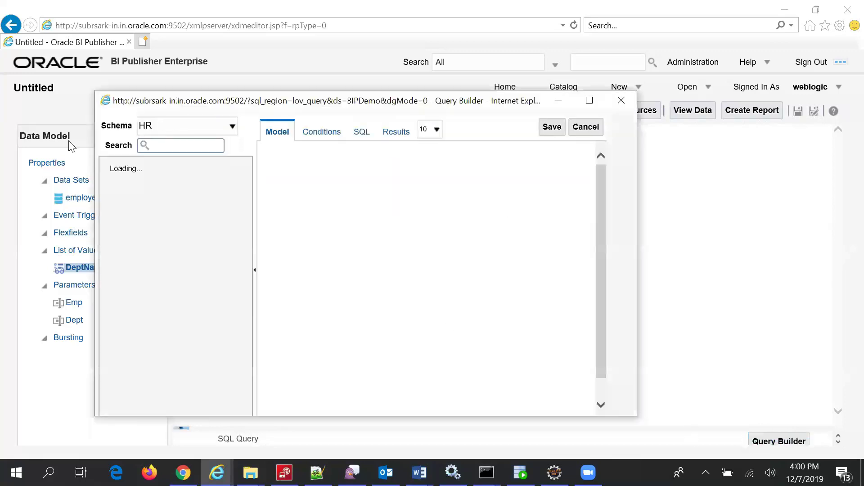
pyautogui.click(136, 189)
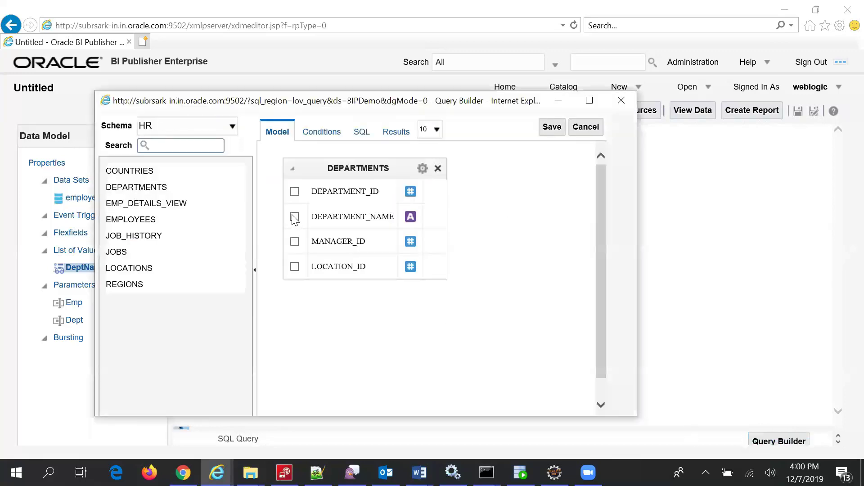
pyautogui.click(295, 217)
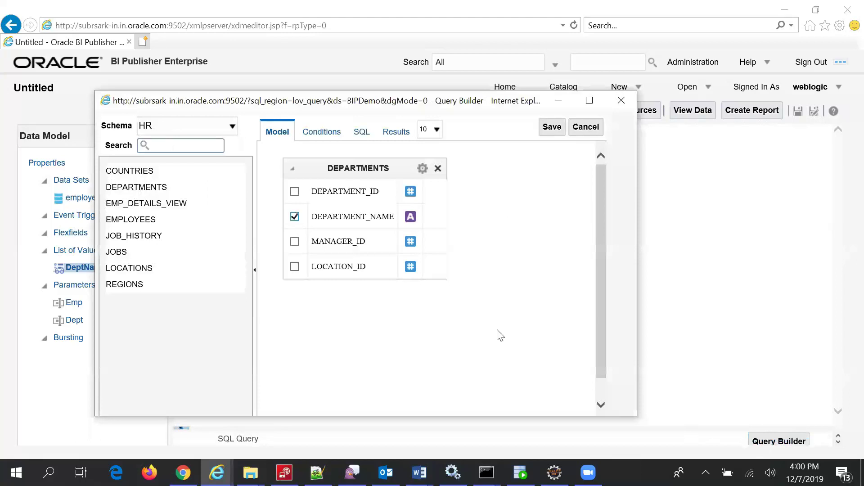
pyautogui.click(552, 128)
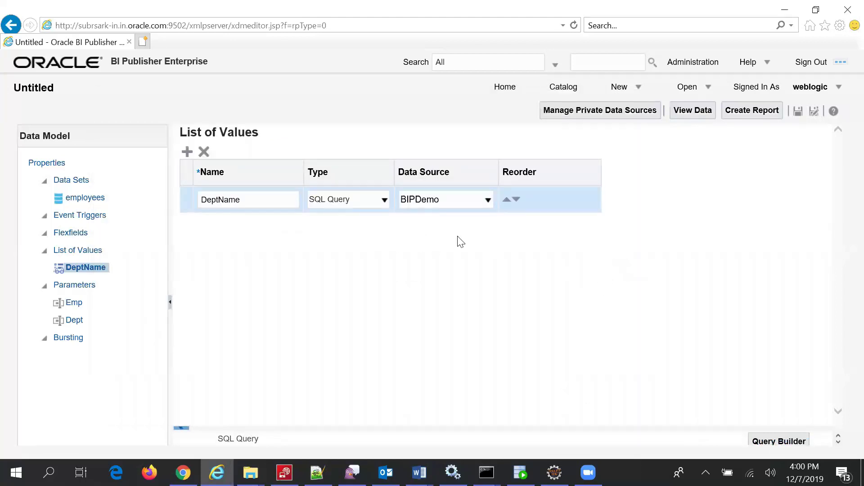
# View the data model's data with 5 rows, and check its structure and data set diagram.
pyautogui.click(684, 115)
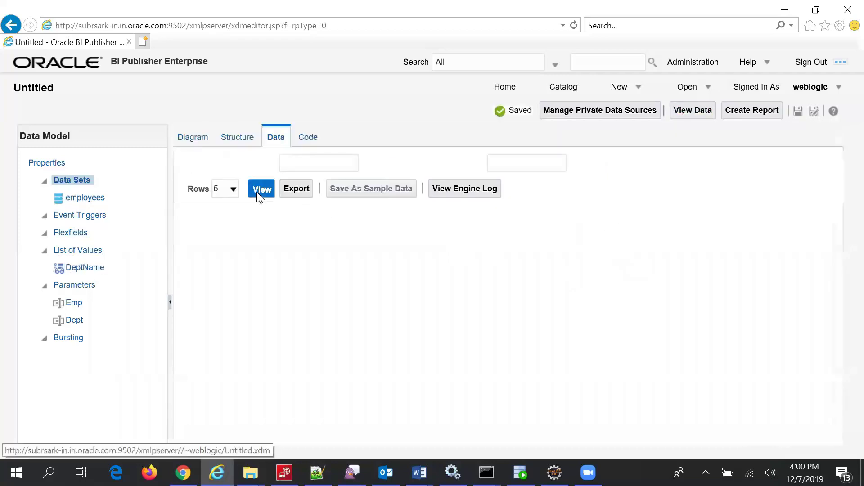
pyautogui.click(261, 189)
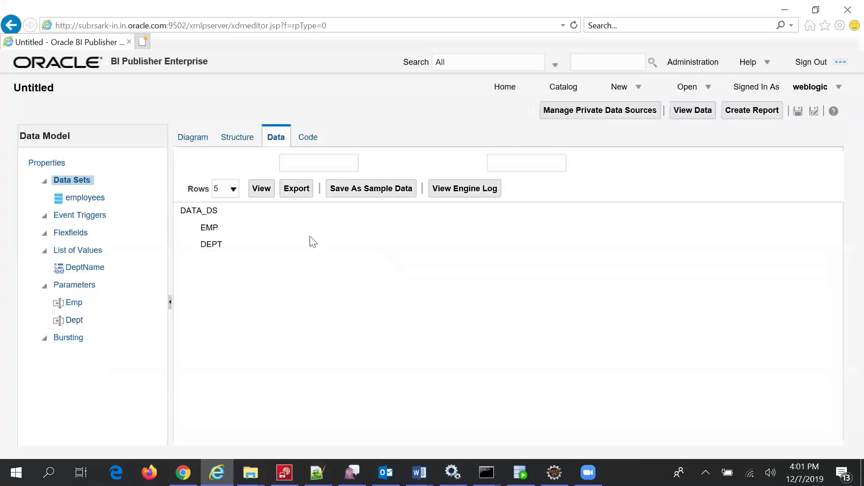
pyautogui.click(237, 140)
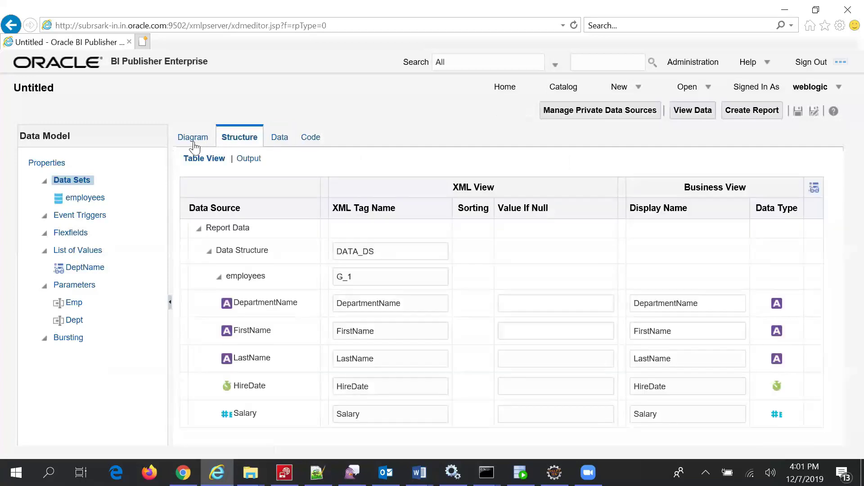
pyautogui.click(193, 138)
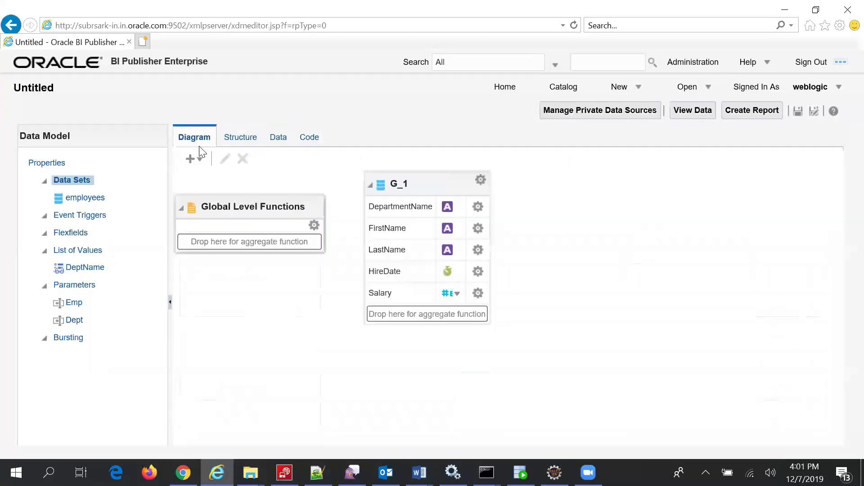
# Create a second list of values named EmpName, keeping the SQL Query type and the BIPDemo data source.
pyautogui.click(85, 268)
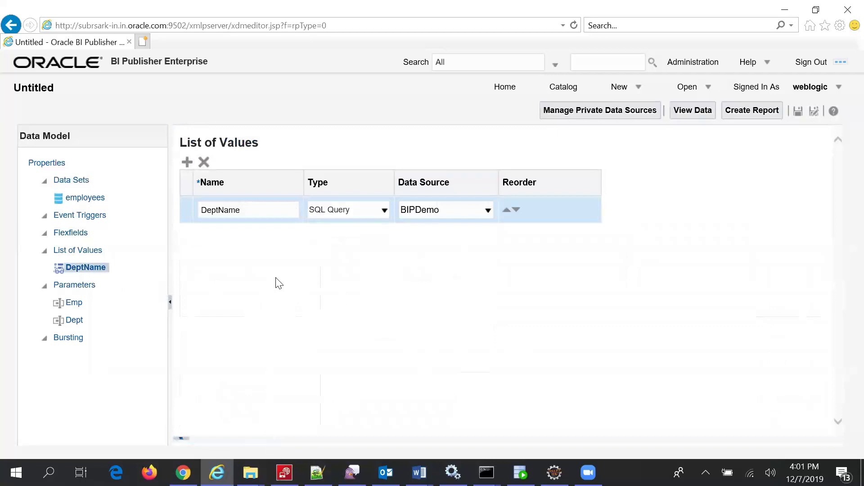
pyautogui.click(98, 252)
pyautogui.rightClick(98, 252)
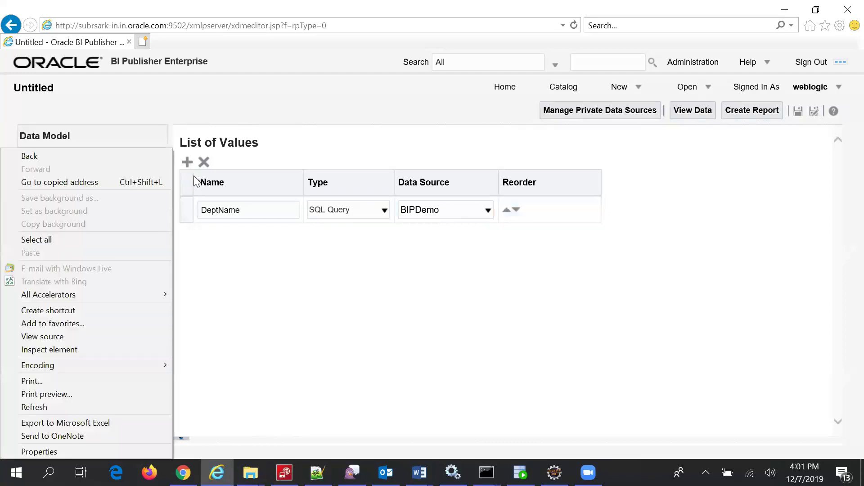
pyautogui.click(202, 161)
pyautogui.click(187, 162)
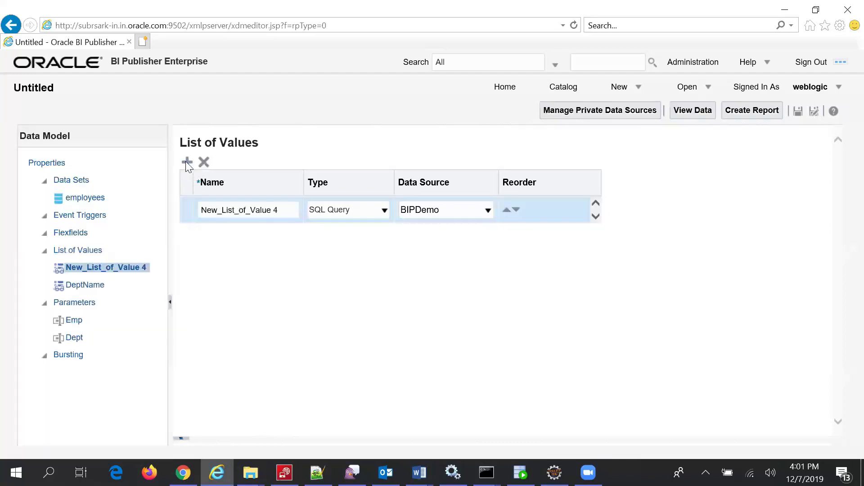
pyautogui.moveTo(289, 211); pyautogui.dragTo(141, 195)
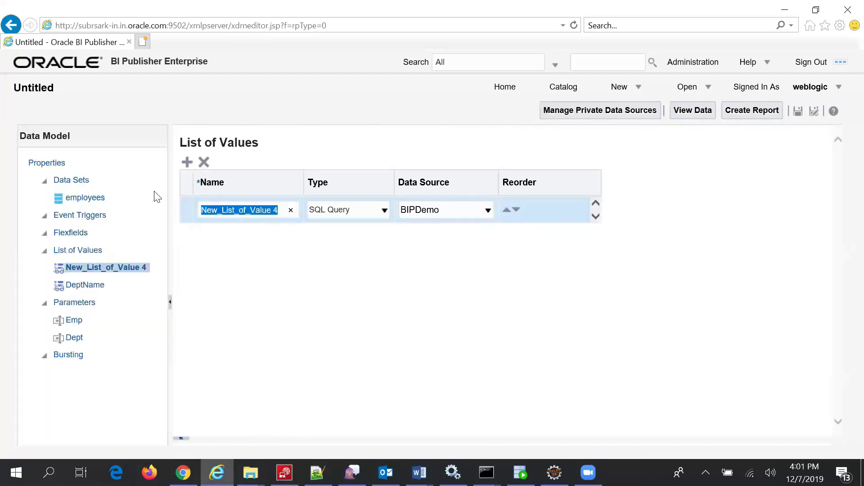
pyautogui.write('EmpName')
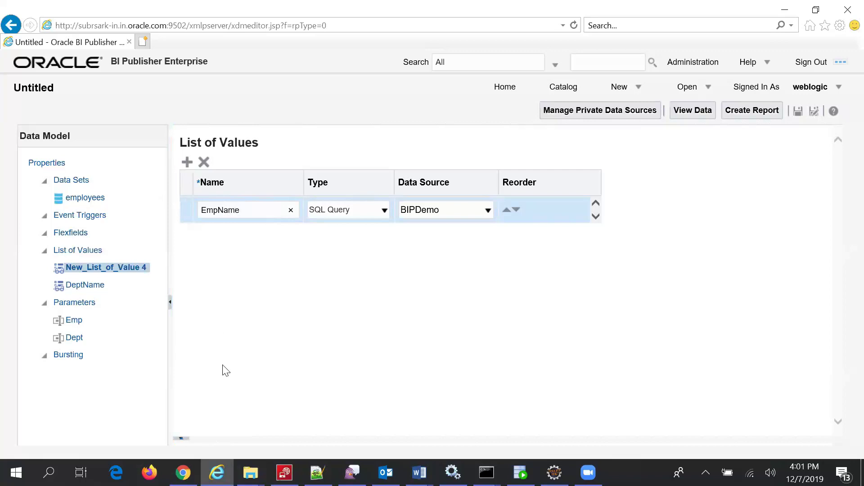
# Try to expand the detail area of the EmpName list of values to reach its SQL query.
pyautogui.click(189, 443)
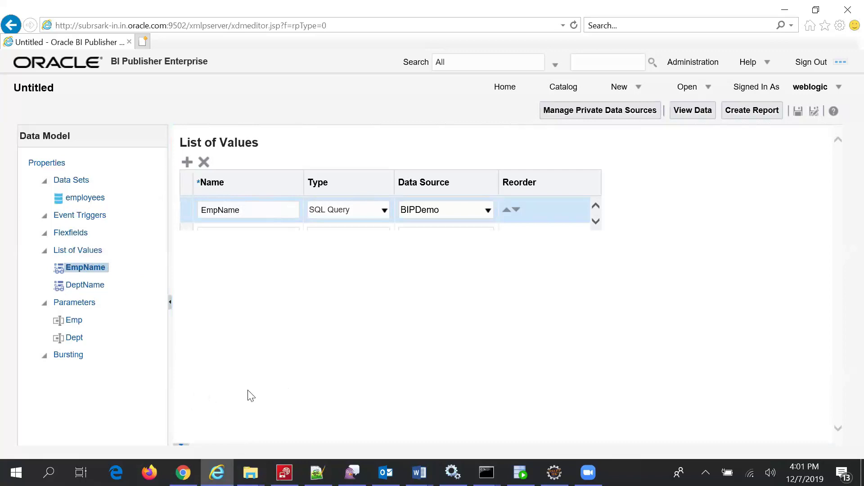
pyautogui.click(180, 446)
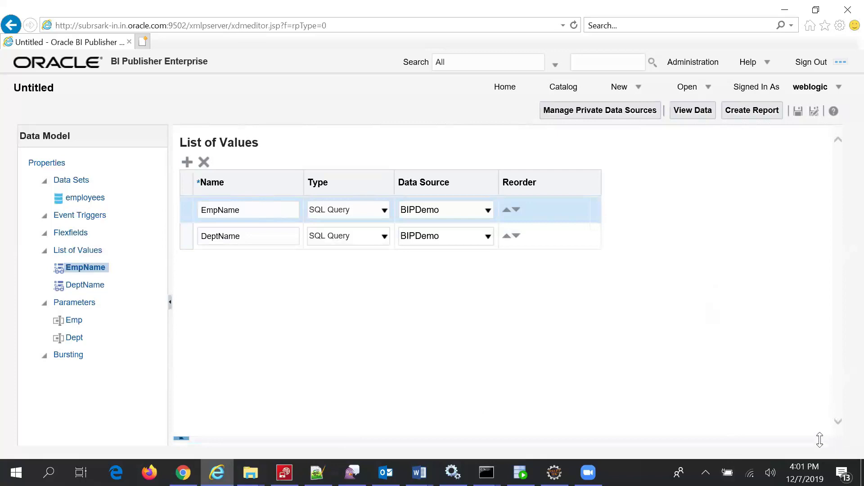
pyautogui.moveTo(813, 442); pyautogui.dragTo(756, 225)
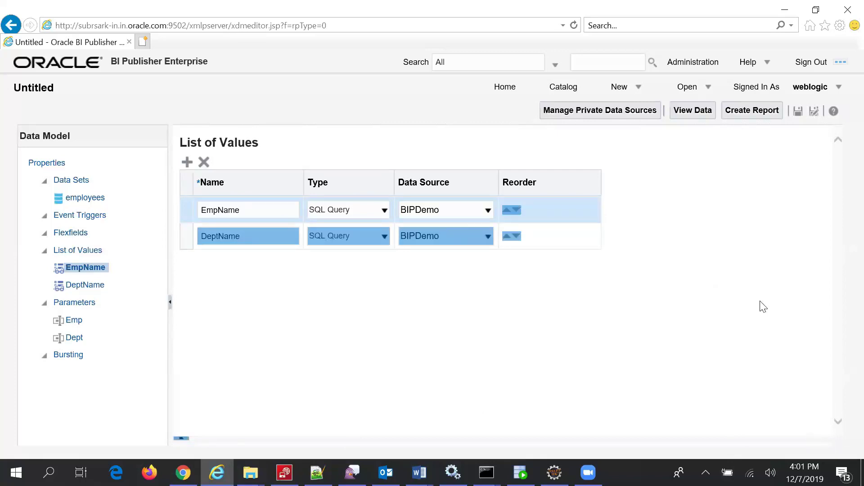
pyautogui.click(717, 319)
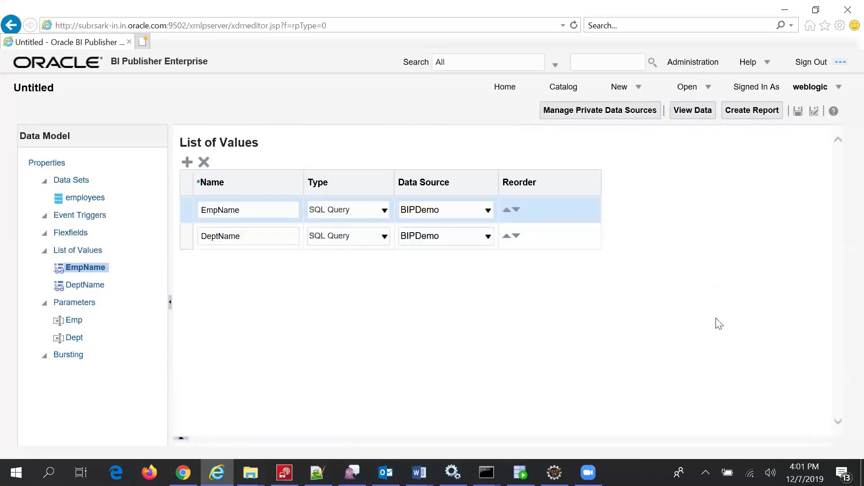
pyautogui.click(467, 210)
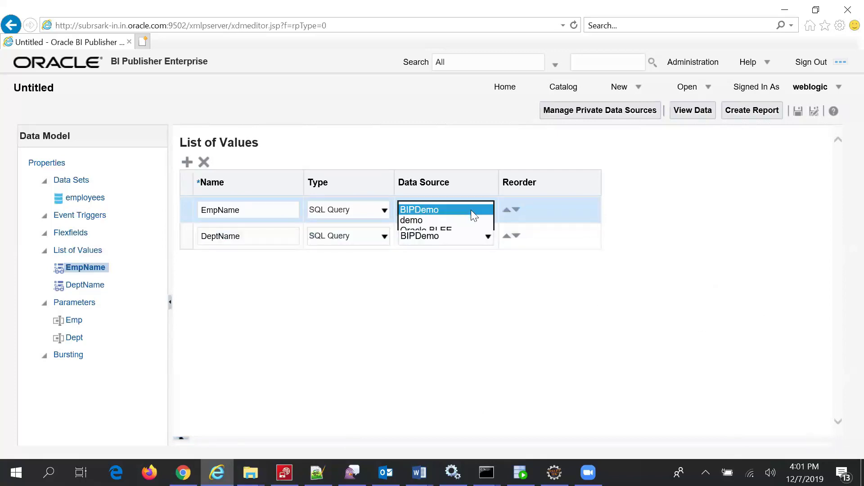
pyautogui.click(530, 210)
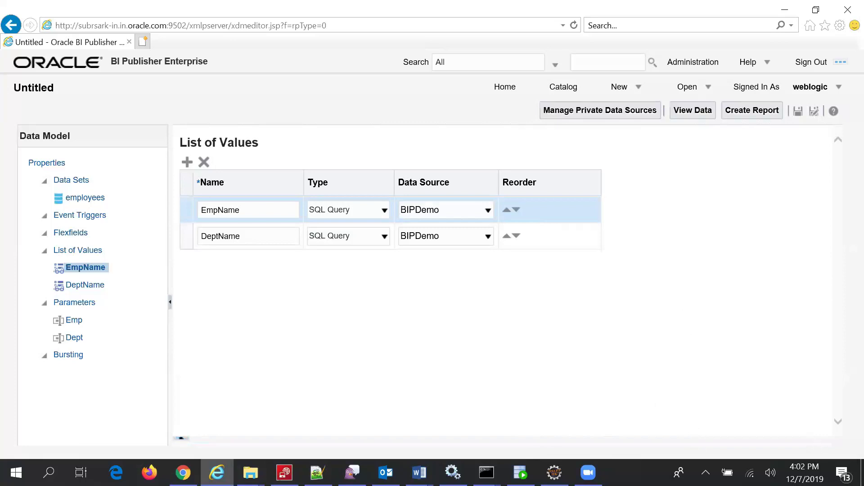
pyautogui.click(186, 445)
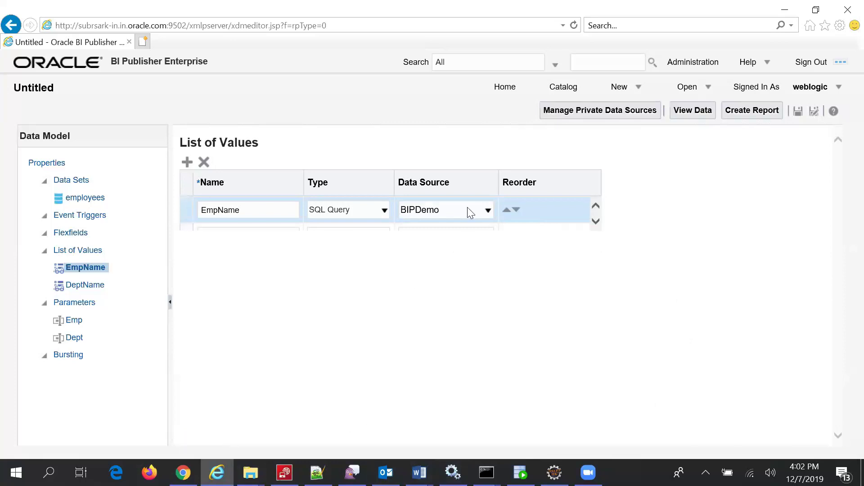
# Switch between the DeptName and EmpName lists of values to look for the area that holds their SQL query.
pyautogui.click(428, 230)
pyautogui.click(428, 233)
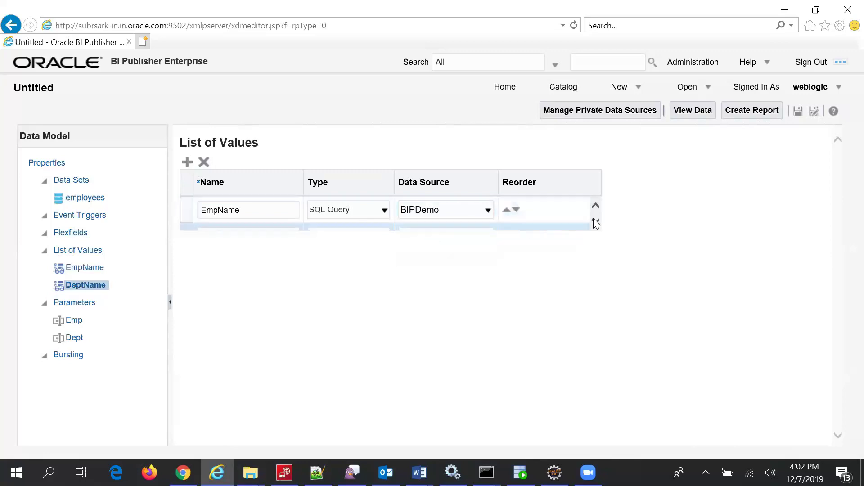
pyautogui.click(595, 221)
pyautogui.click(595, 222)
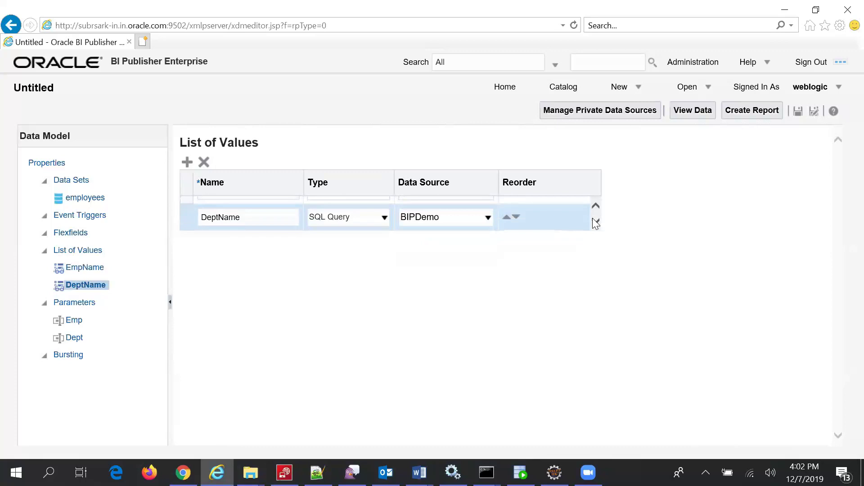
pyautogui.click(594, 206)
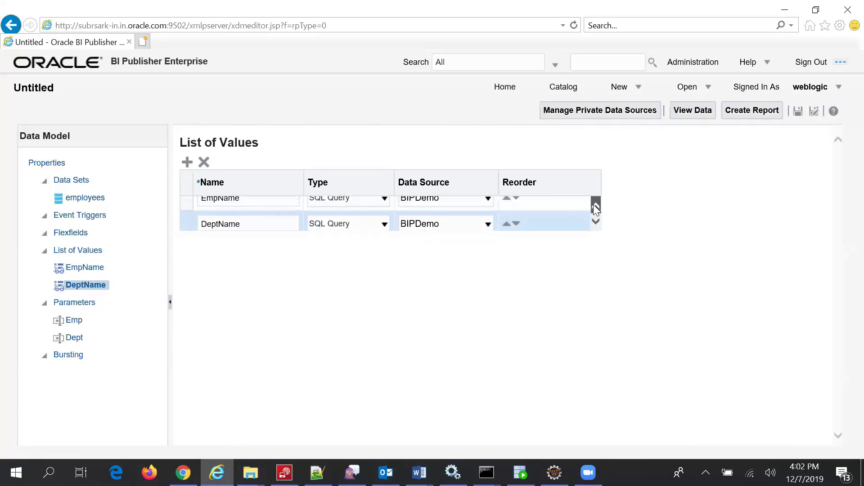
pyautogui.click(594, 207)
pyautogui.click(449, 209)
pyautogui.click(448, 209)
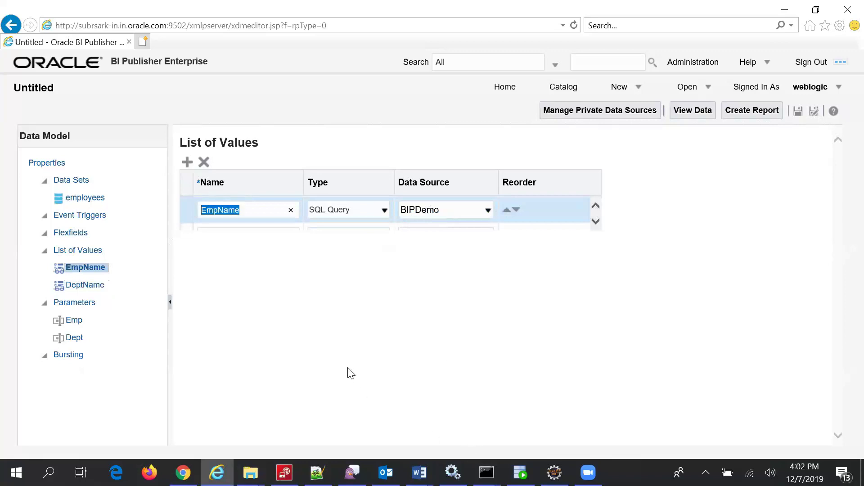
pyautogui.press('Tab')
pyautogui.press('Tab')
pyautogui.press('Tab')
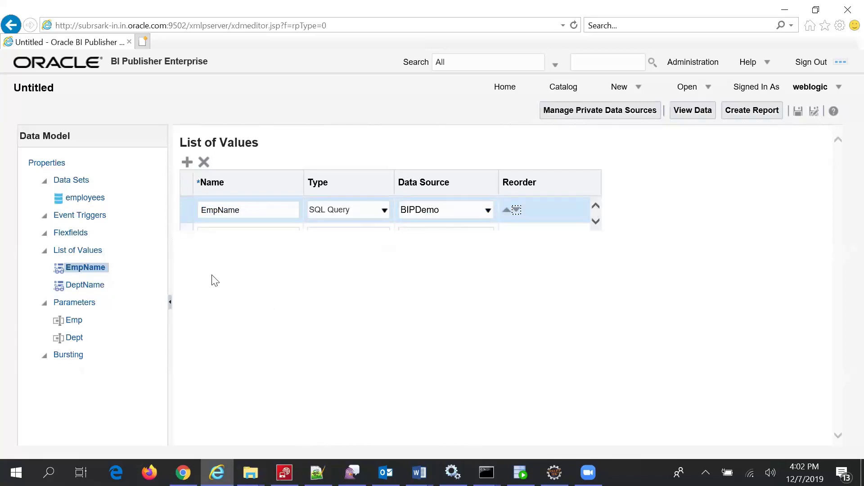
# Reselect the EmpName and DeptName lists of values and check EmpName for another way to open its query details.
pyautogui.click(88, 270)
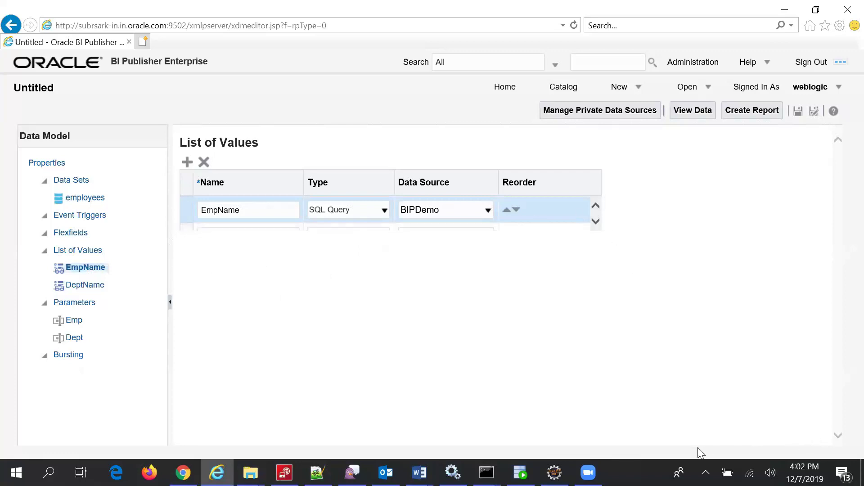
pyautogui.click(334, 229)
pyautogui.click(358, 236)
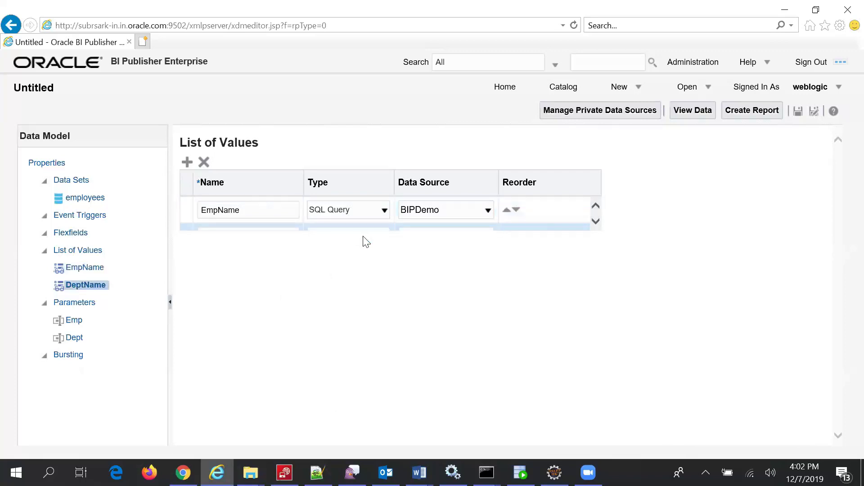
pyautogui.click(596, 221)
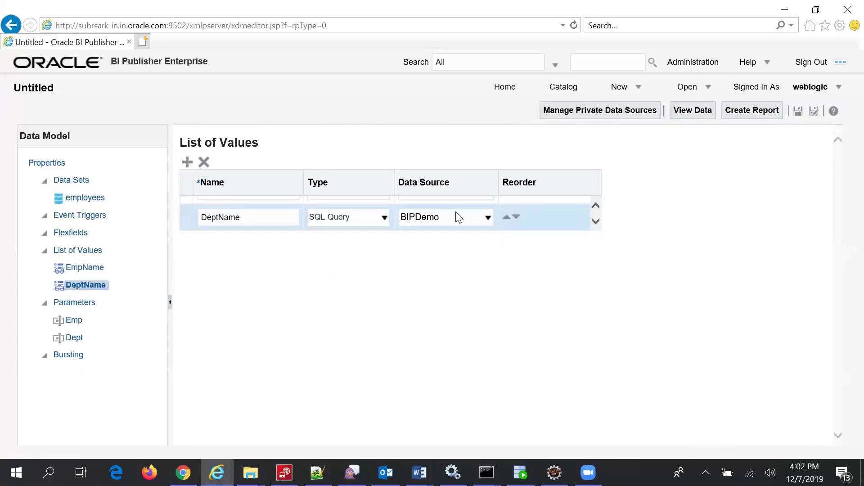
pyautogui.click(187, 213)
pyautogui.click(96, 271)
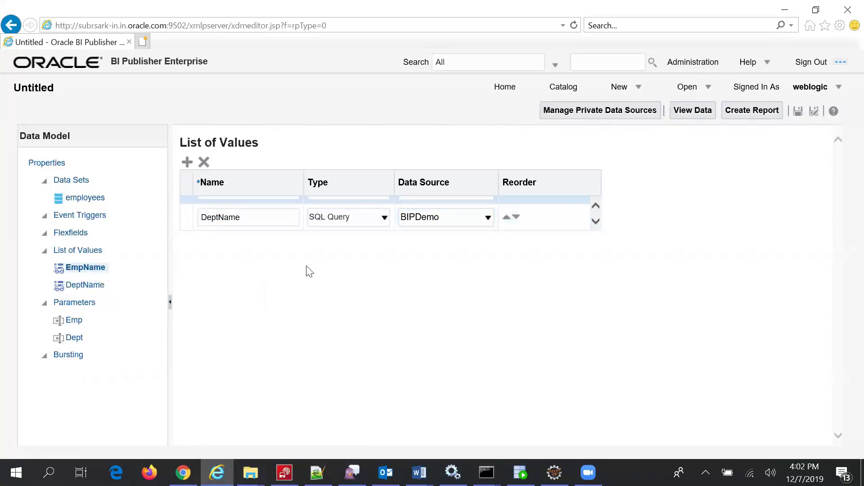
pyautogui.rightClick(104, 273)
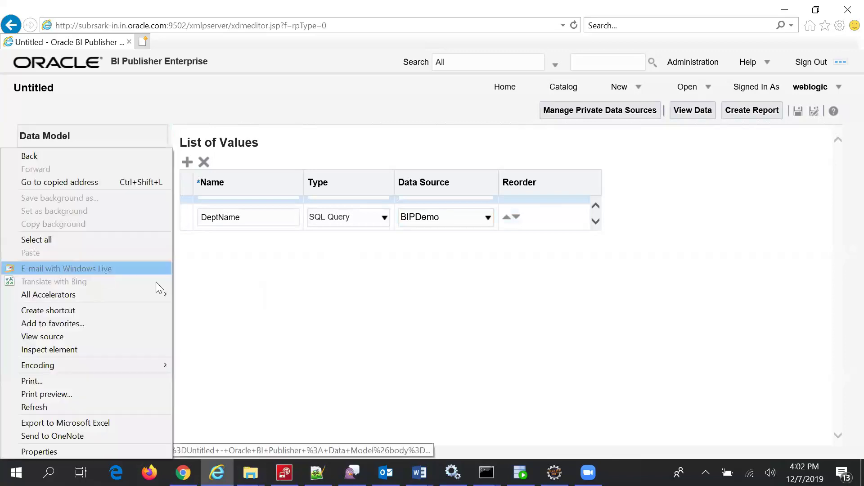
pyautogui.click(218, 295)
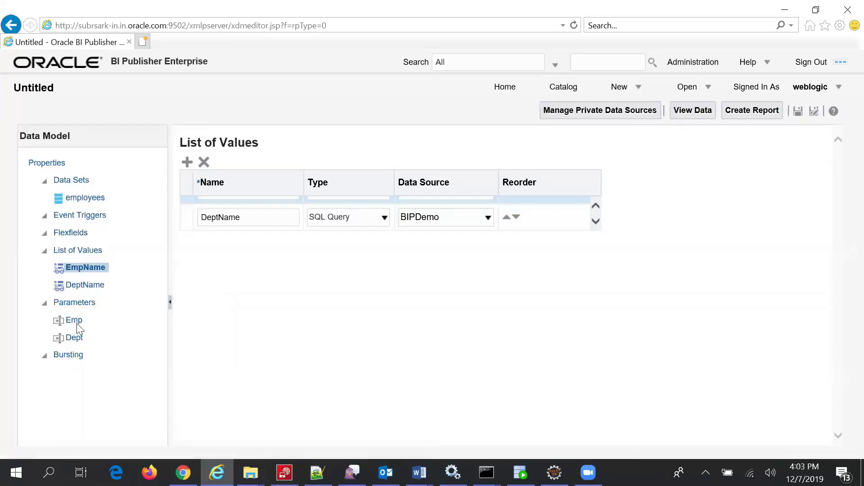
pyautogui.rightClick(102, 272)
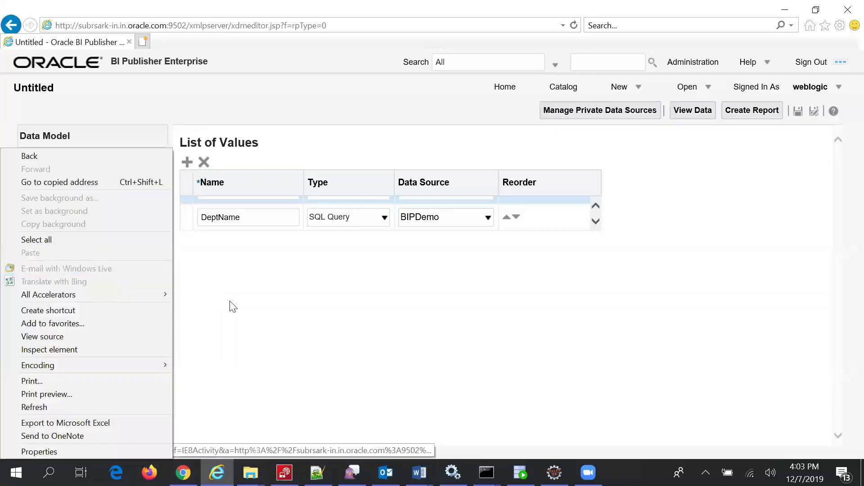
pyautogui.click(249, 306)
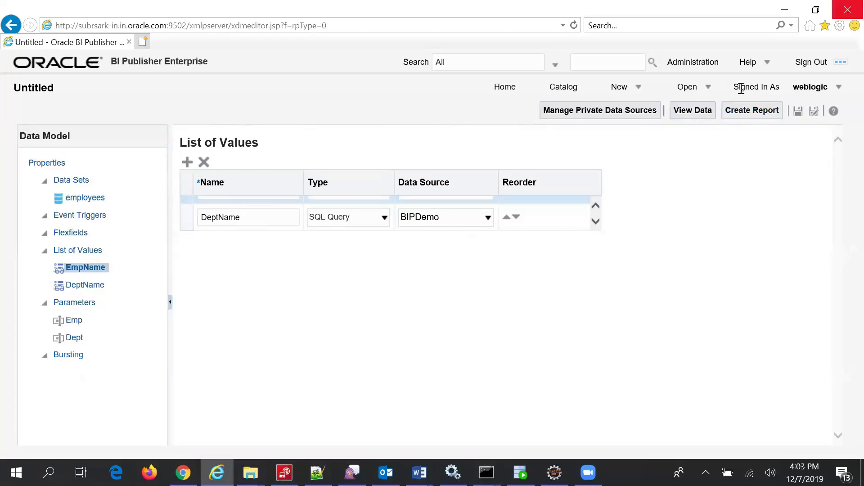
# Try to save the data model as Salary Report Parameter in the Learn folder under My Folders.
pyautogui.click(797, 112)
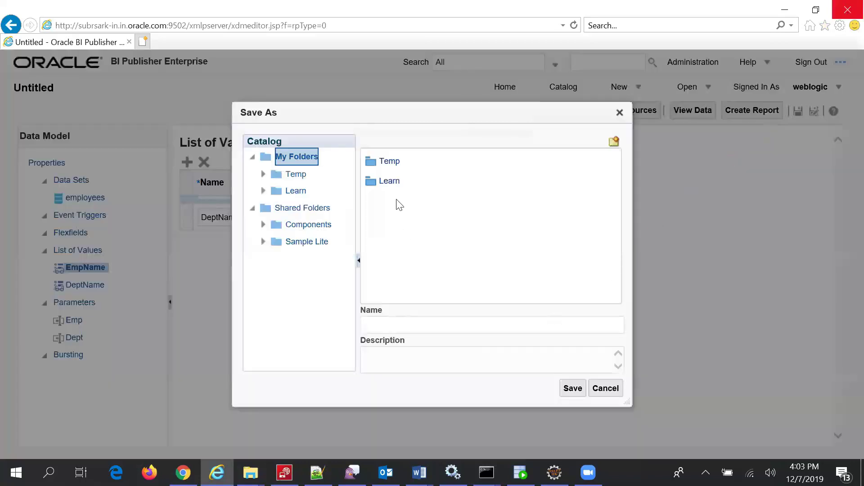
pyautogui.doubleClick(390, 182)
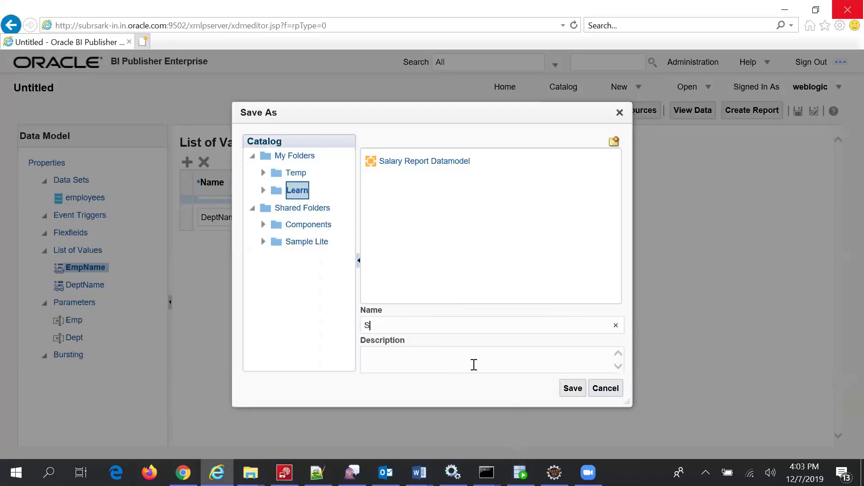
pyautogui.write('alary Report Parameter')
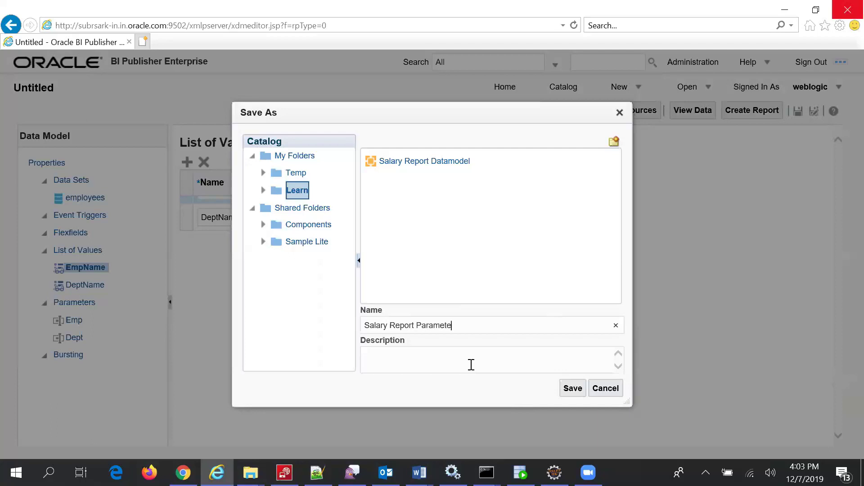
pyautogui.click(564, 388)
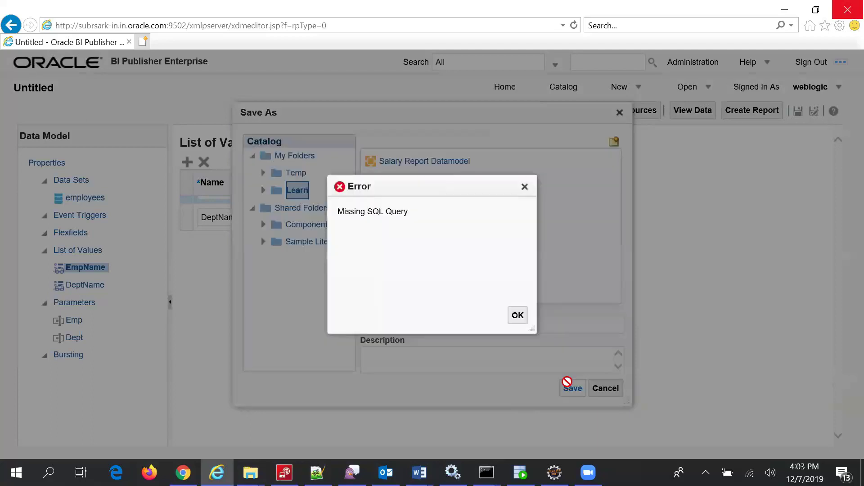
pyautogui.click(518, 315)
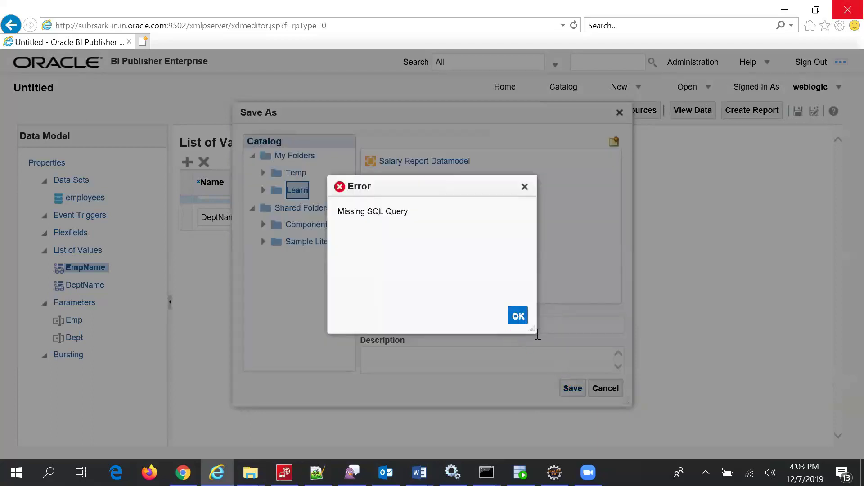
pyautogui.click(605, 388)
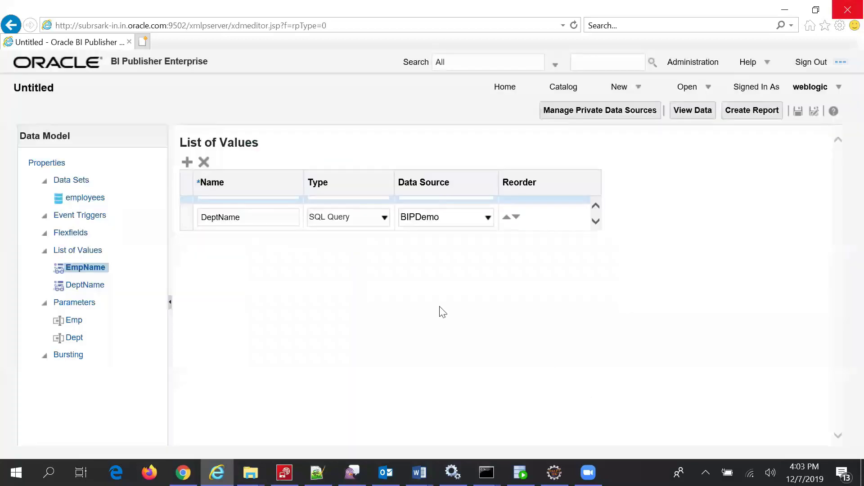
pyautogui.click(595, 207)
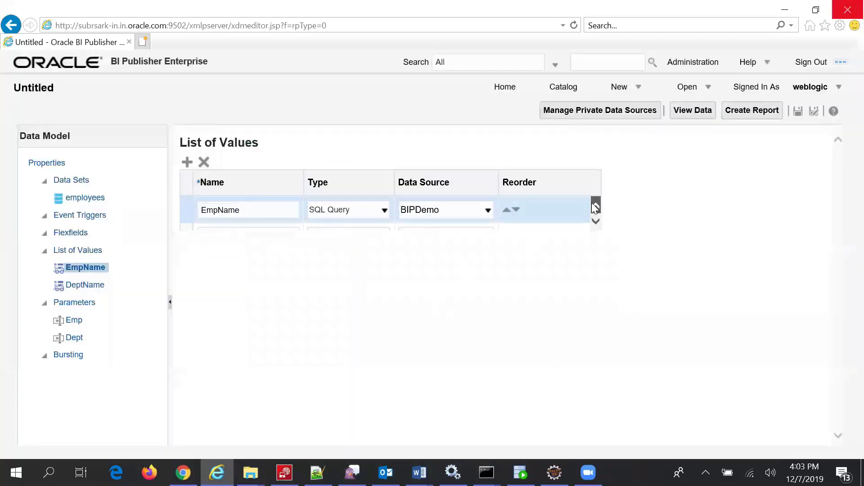
pyautogui.click(420, 220)
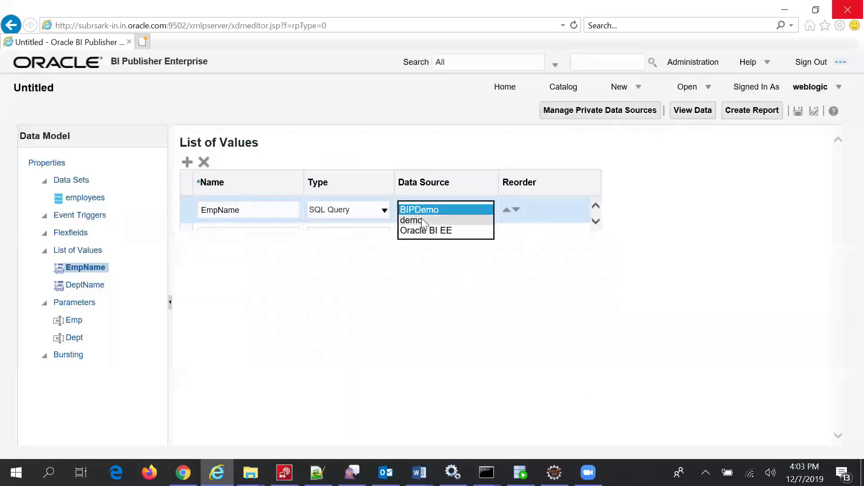
pyautogui.click(544, 205)
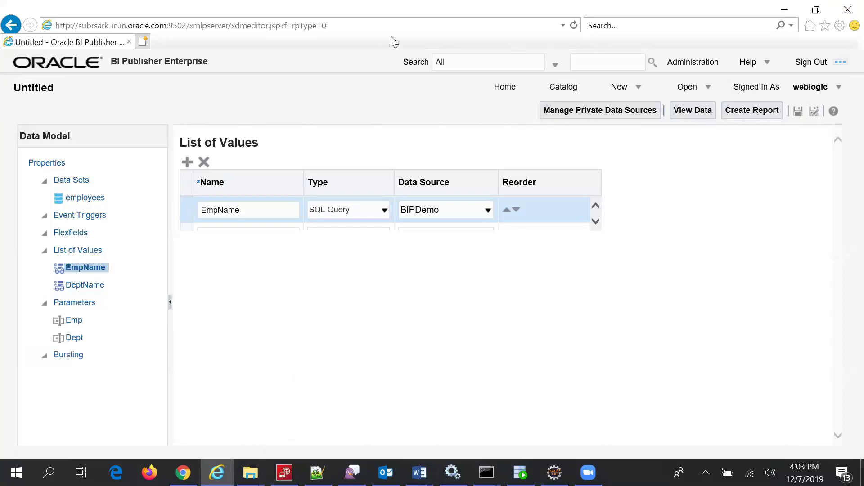
# Sign out of BI Publisher without saving the data model, then copy the login page address and close Internet Explorer.
pyautogui.click(805, 64)
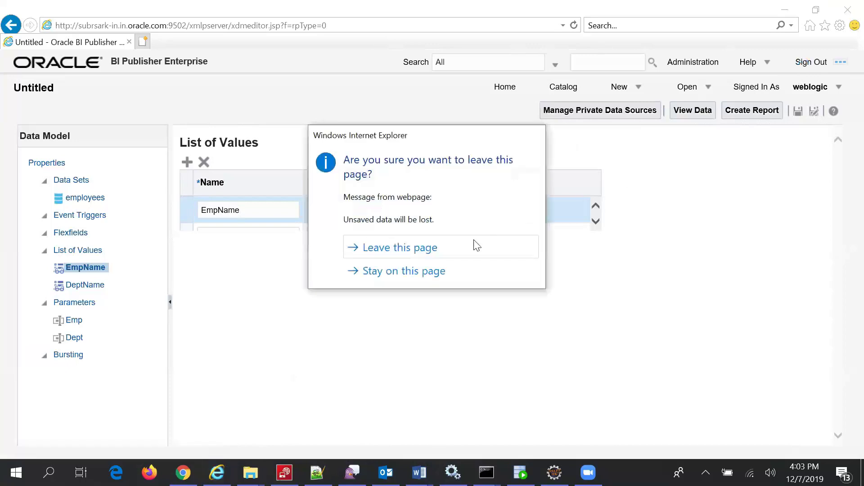
pyautogui.click(428, 248)
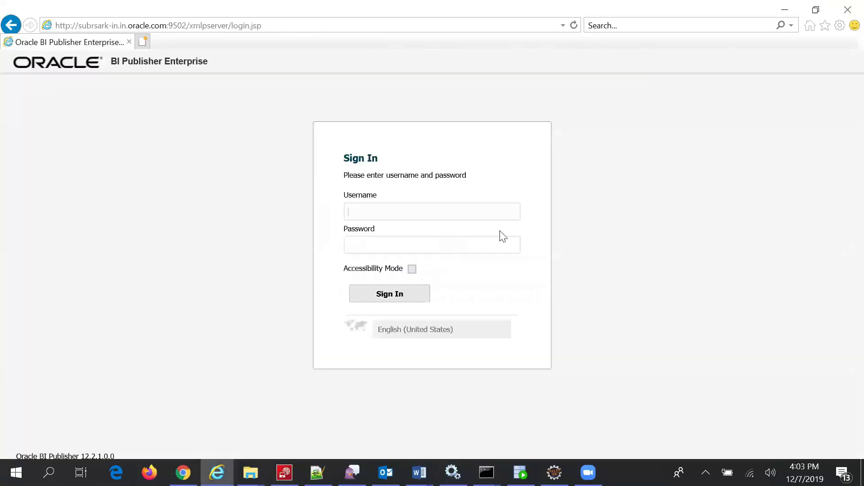
pyautogui.click(311, 28)
pyautogui.hotkey('ctrl', 'c')
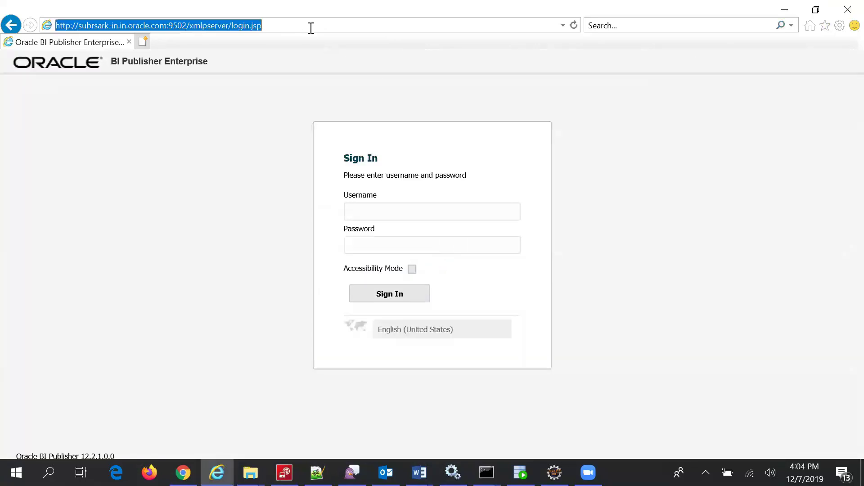
pyautogui.click(846, 10)
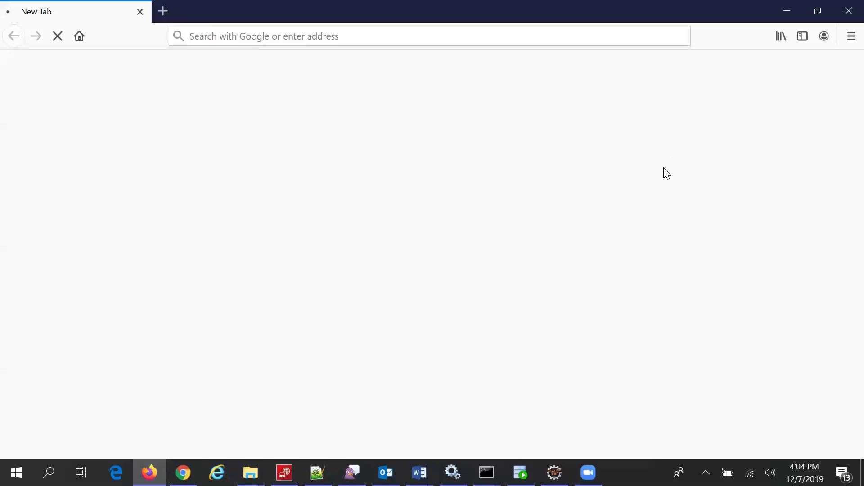
# Open the copied BI Publisher login address in Firefox and sign in with the account username and password.
pyautogui.click(463, 36)
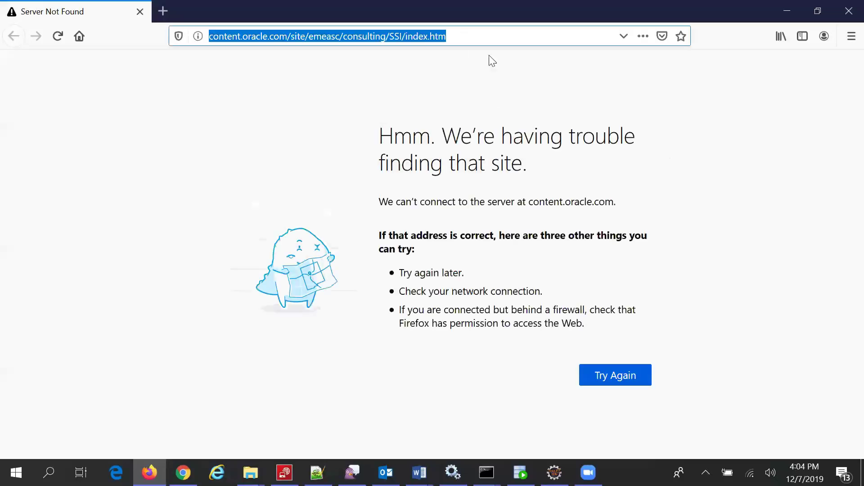
pyautogui.hotkey('ctrl', 'v')
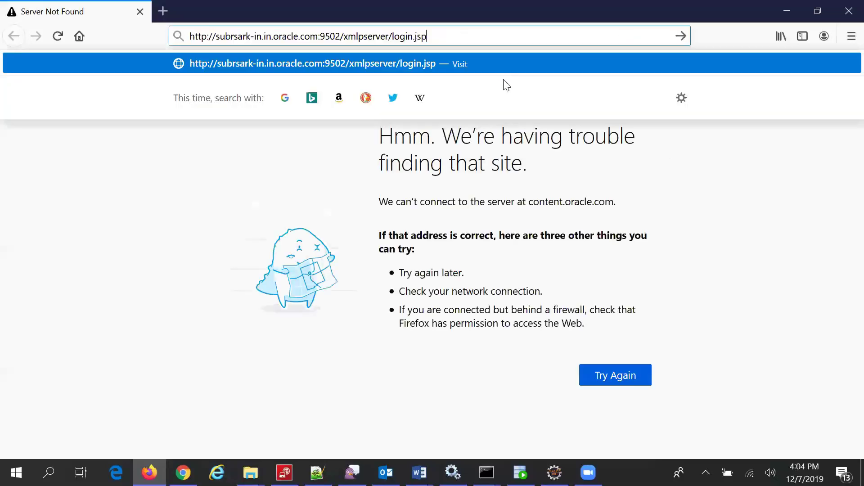
pyautogui.press('Return')
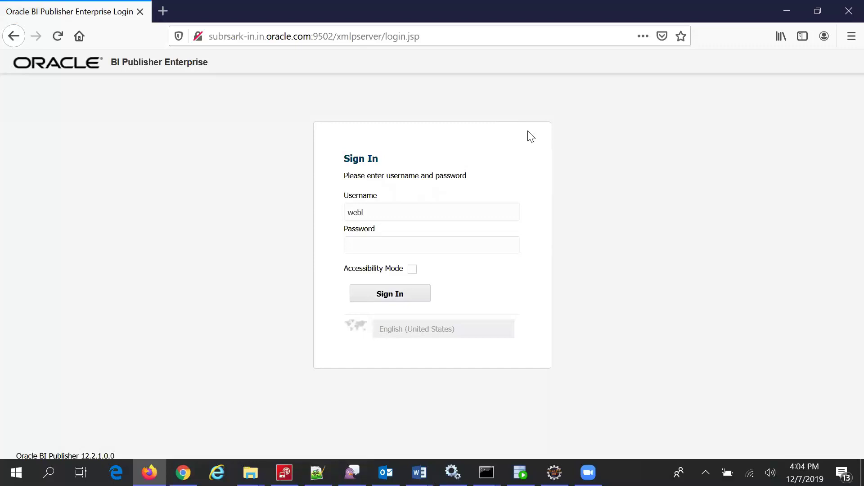
pyautogui.press('Tab')
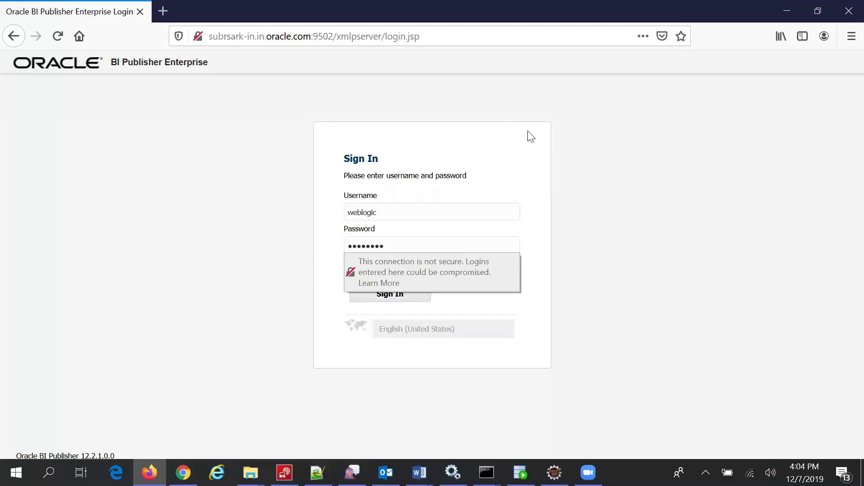
pyautogui.click(410, 298)
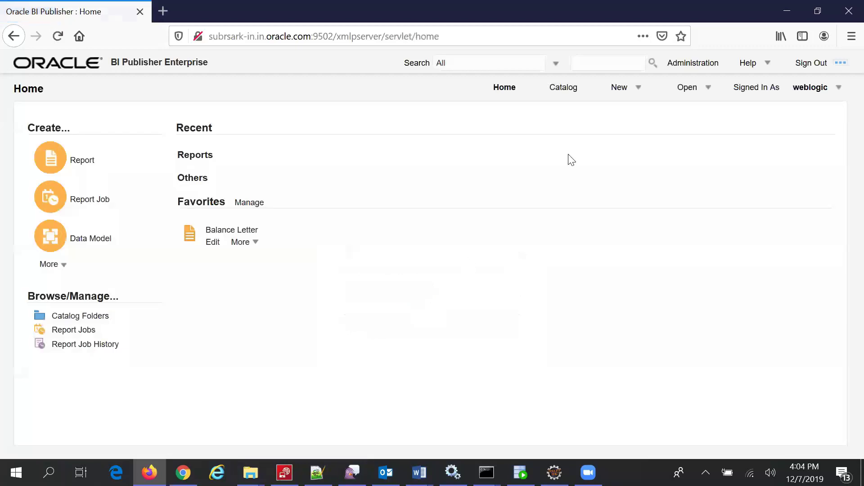
# Create a new data model with an SQL Query data set and open Query Builder for its query.
pyautogui.click(638, 88)
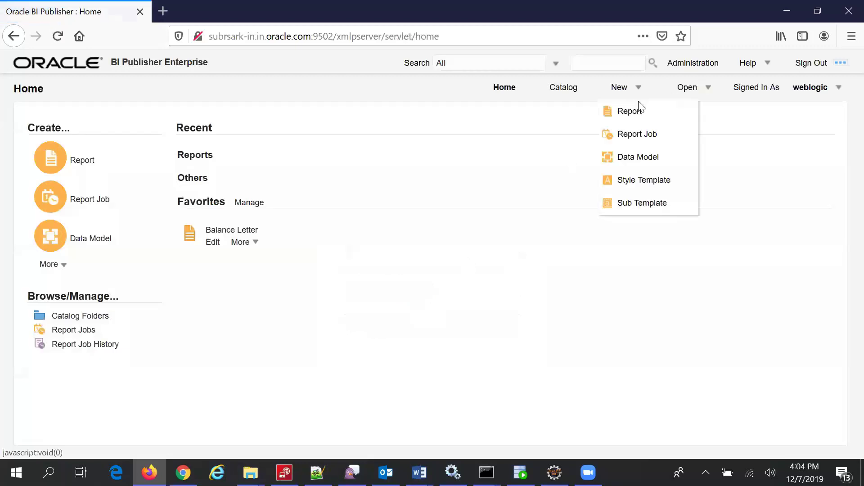
pyautogui.click(627, 165)
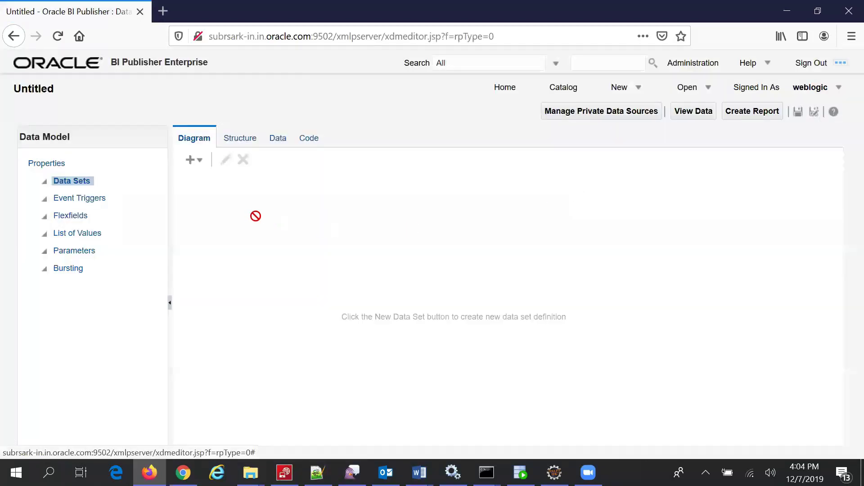
pyautogui.click(199, 169)
pyautogui.click(202, 176)
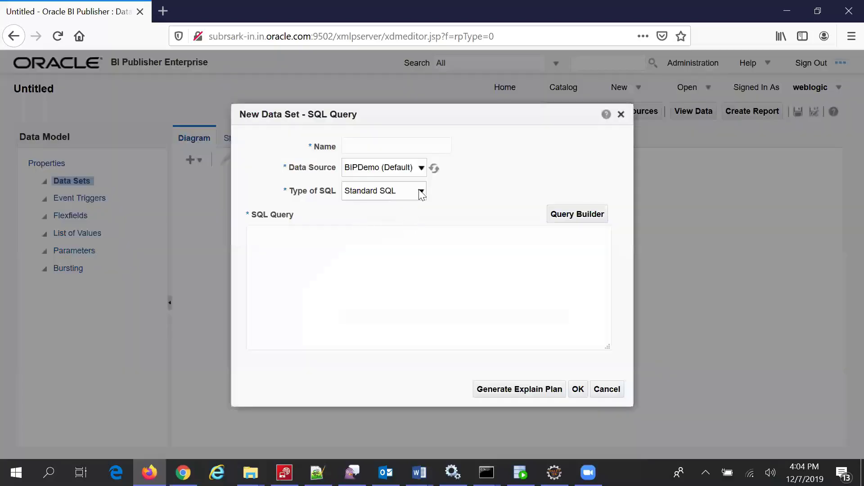
pyautogui.click(565, 224)
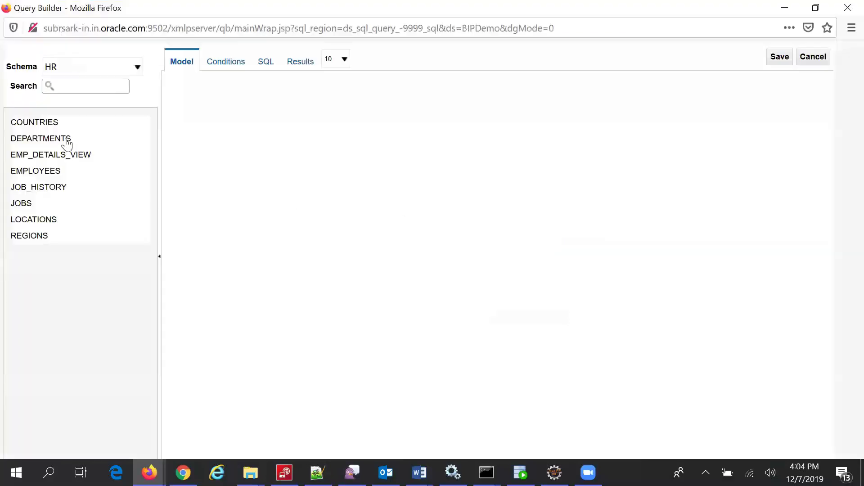
# Add the DEPARTMENTS and EMPLOYEES tables from the HR schema to the query and join them on DEPARTMENT_ID.
pyautogui.click(45, 124)
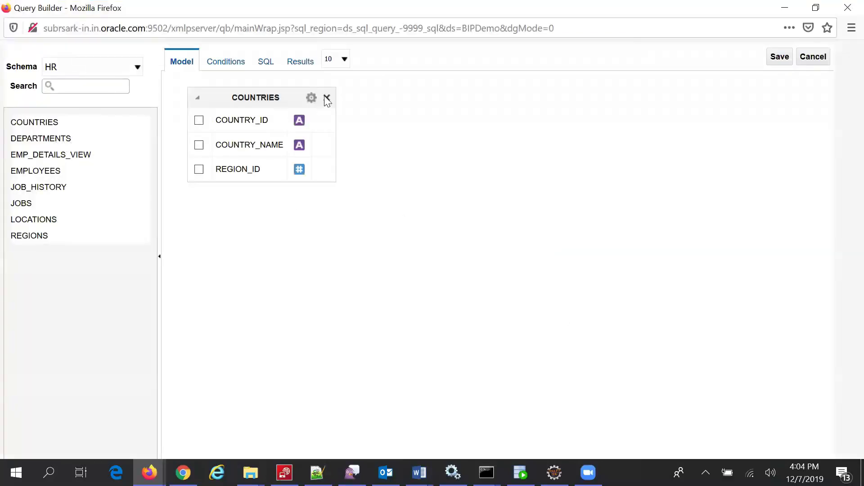
pyautogui.click(327, 98)
pyautogui.click(64, 139)
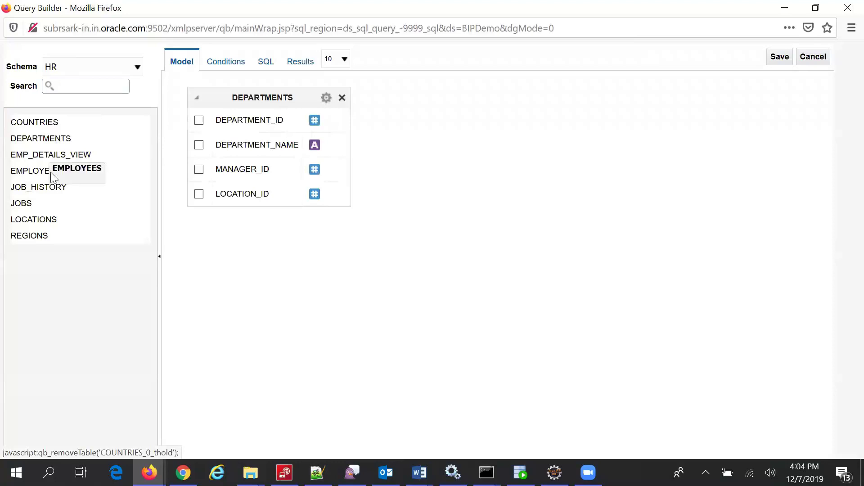
pyautogui.click(51, 173)
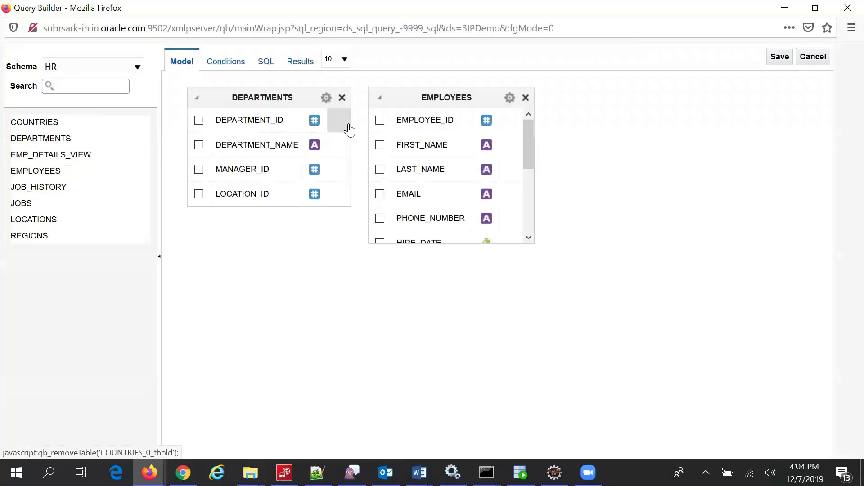
pyautogui.scroll(-3, 525, 230)
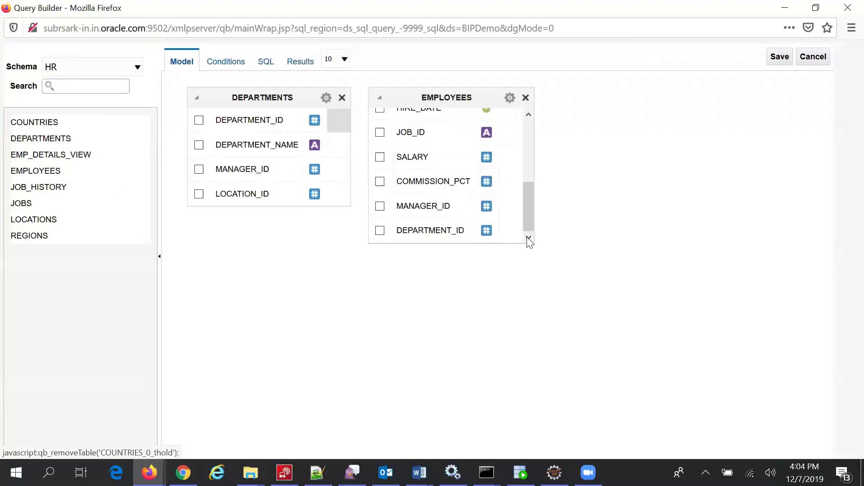
pyautogui.click(506, 236)
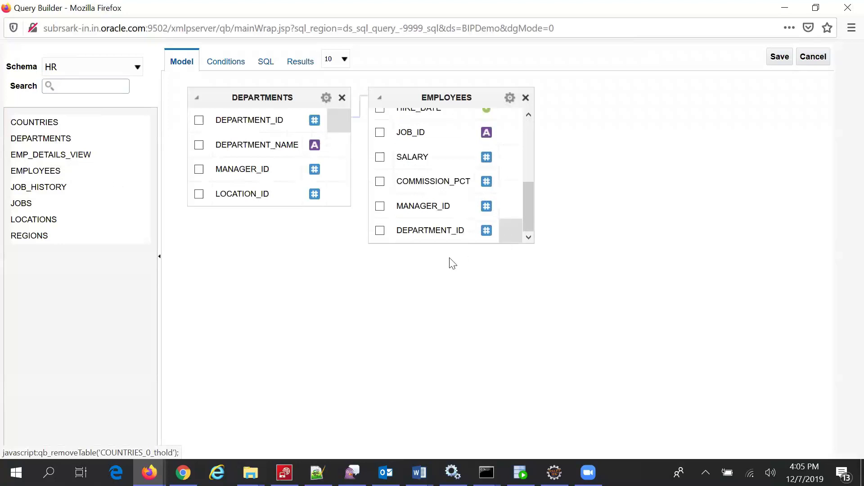
# Include DEPARTMENT_NAME from DEPARTMENTS and FIRST_NAME, LAST_NAME, HIRE_DATE and SALARY from EMPLOYEES in the query.
pyautogui.click(228, 63)
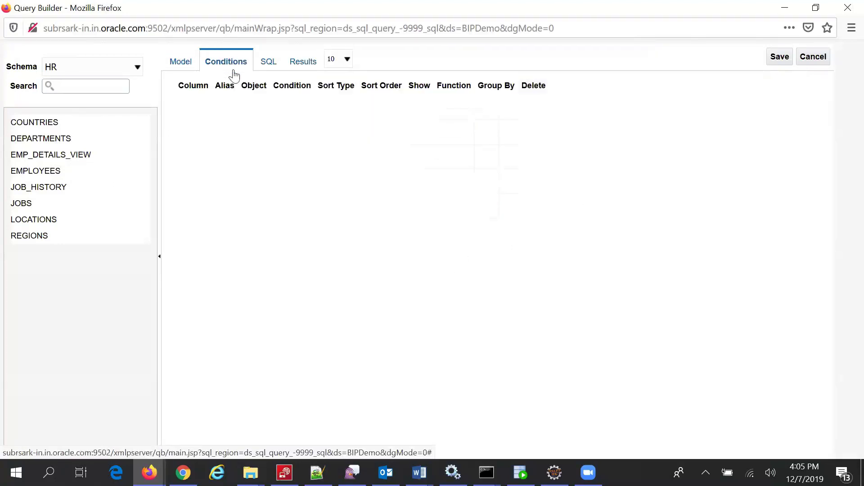
pyautogui.click(180, 67)
pyautogui.click(199, 145)
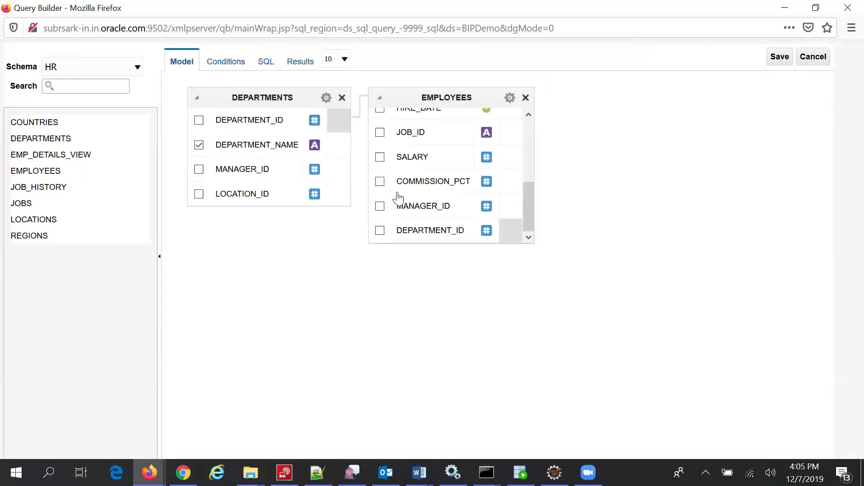
pyautogui.scroll(5, 395, 191)
pyautogui.click(380, 145)
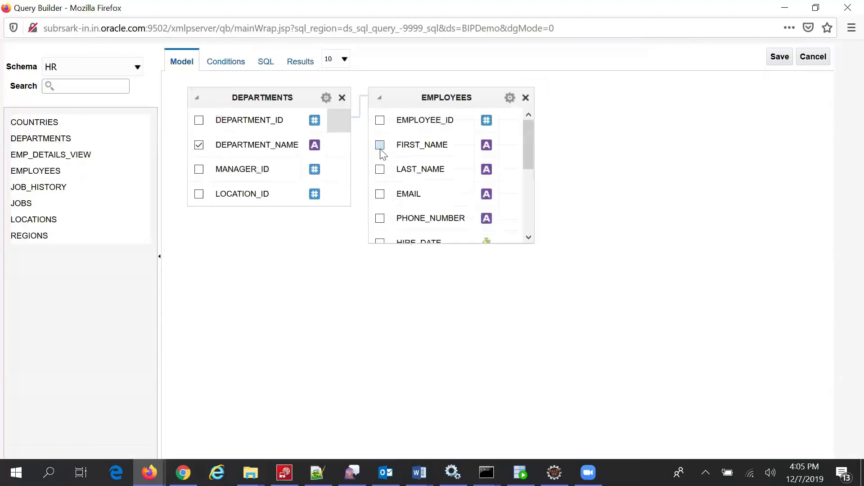
pyautogui.click(380, 170)
pyautogui.scroll(-3, 381, 198)
pyautogui.click(380, 135)
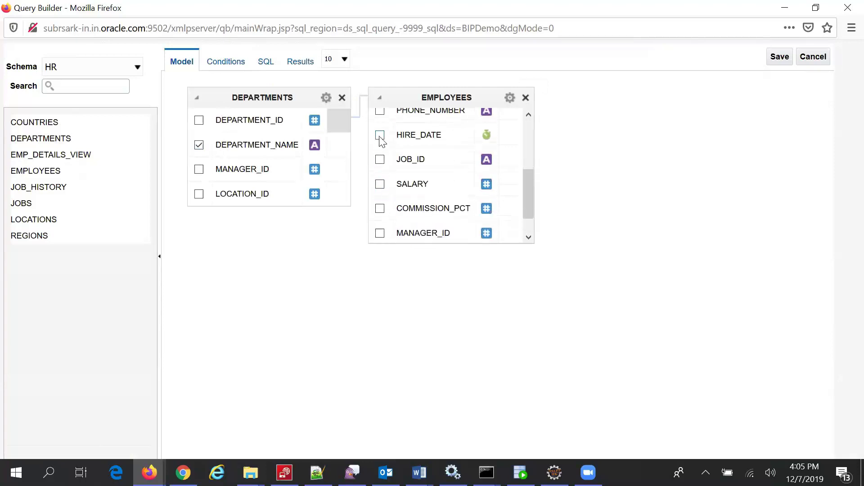
pyautogui.click(381, 184)
# Set the aliases of DEPARTMENT_NAME, FIRST_NAME and LAST_NAME to DepartName, FirstName and LastName in the query conditions.
pyautogui.click(230, 63)
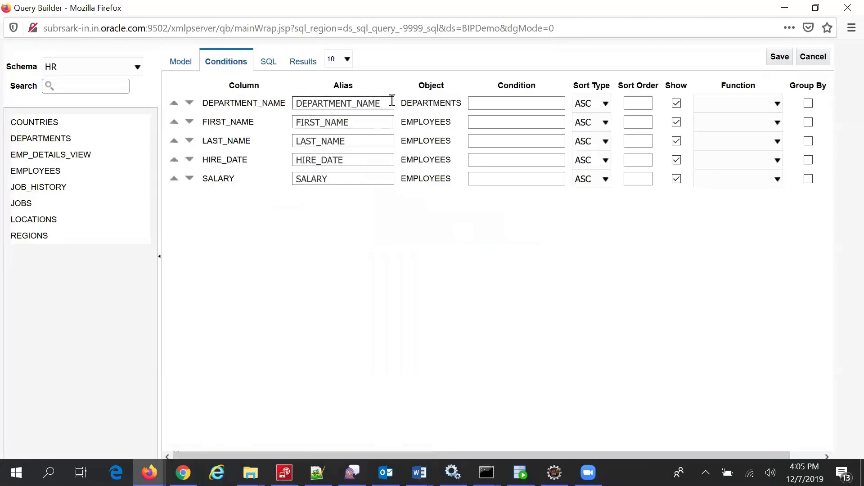
pyautogui.moveTo(392, 100); pyautogui.dragTo(227, 118)
pyautogui.write('DepartName')
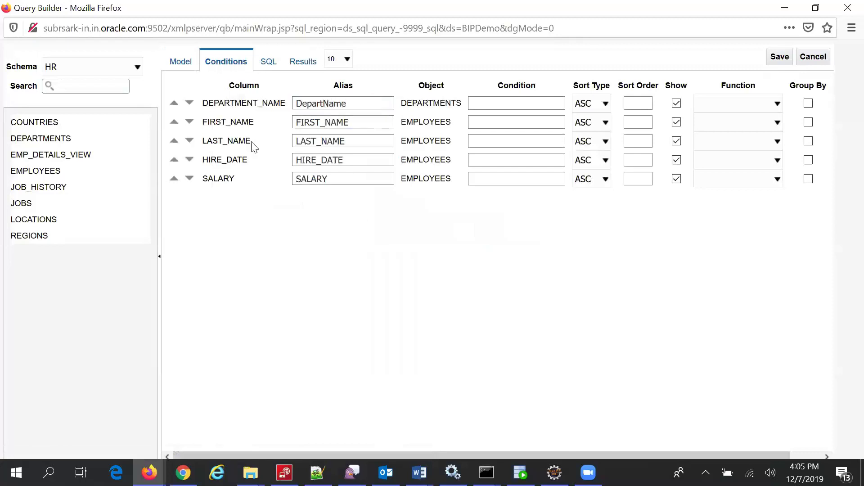
pyautogui.click(332, 121)
pyautogui.hotkey('ctrl', 'a')
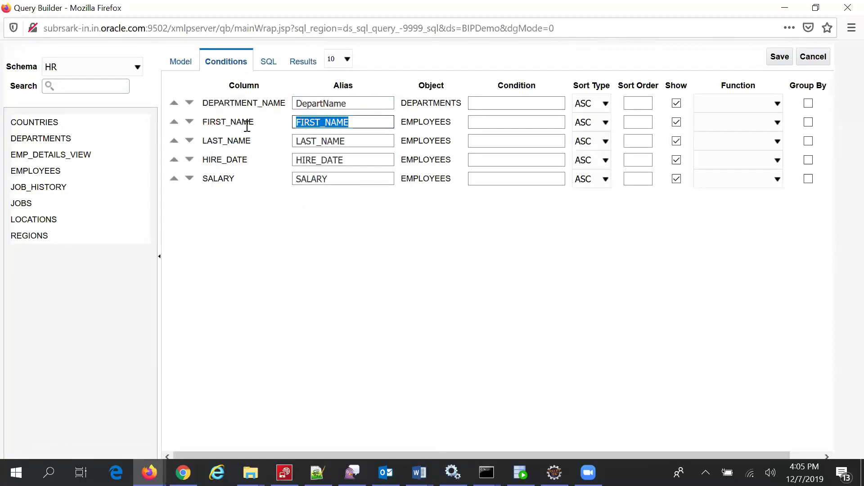
pyautogui.write('FirstName')
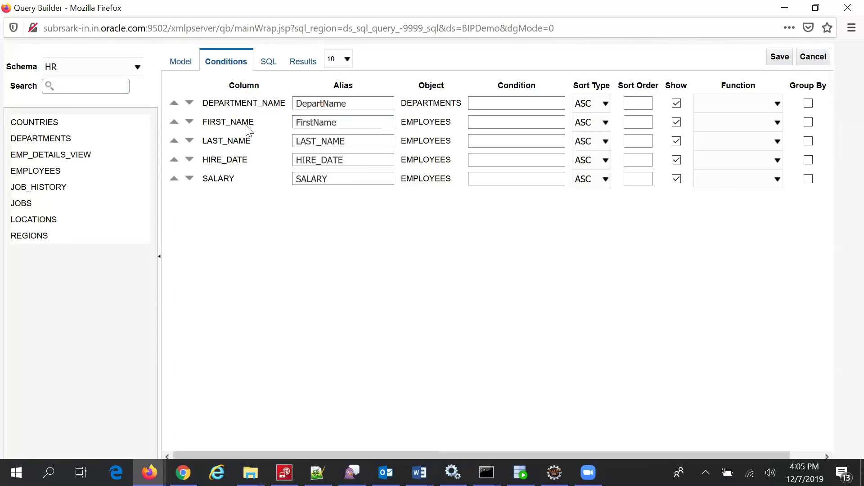
pyautogui.click(358, 141)
pyautogui.hotkey('ctrl', 'a')
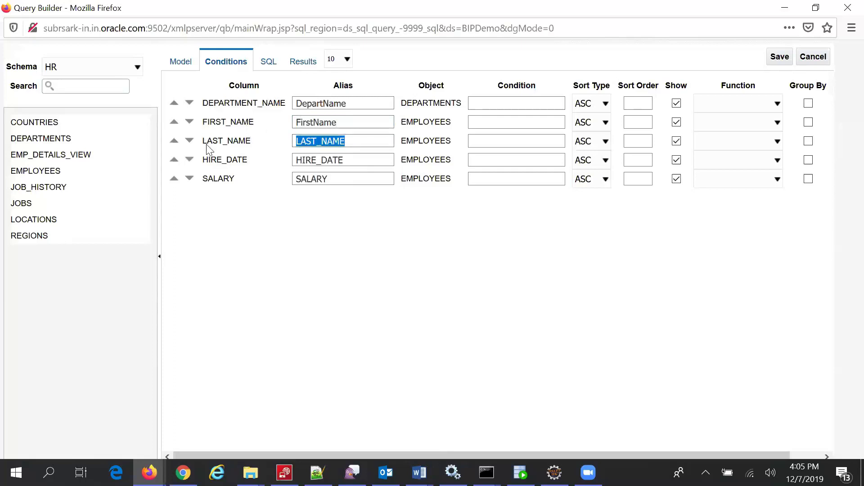
pyautogui.write('LastName')
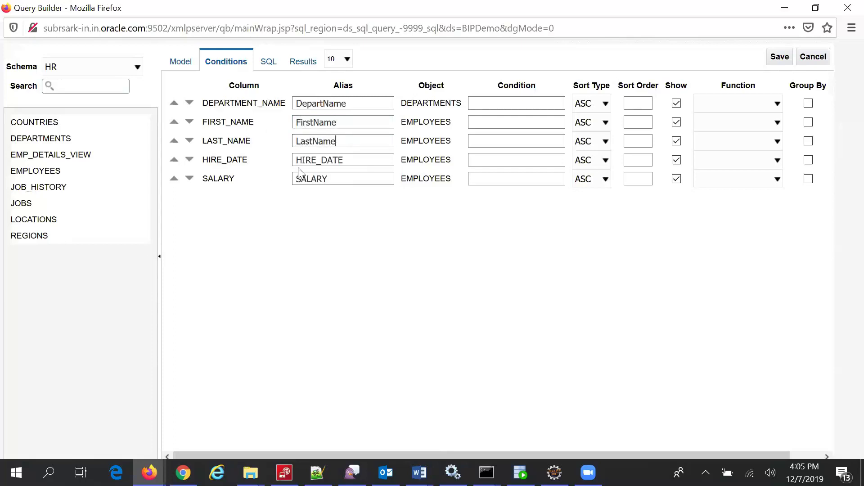
# Set the aliases of the HIRE_DATE and SALARY columns to HireDate and Salary.
pyautogui.click(352, 159)
pyautogui.hotkey('ctrl', 'a')
pyautogui.write('H')
pyautogui.click(342, 179)
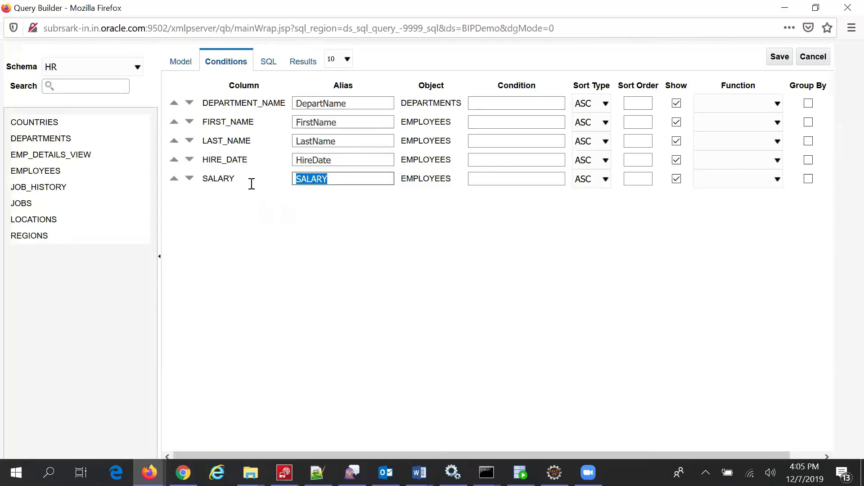
pyautogui.write('Salary')
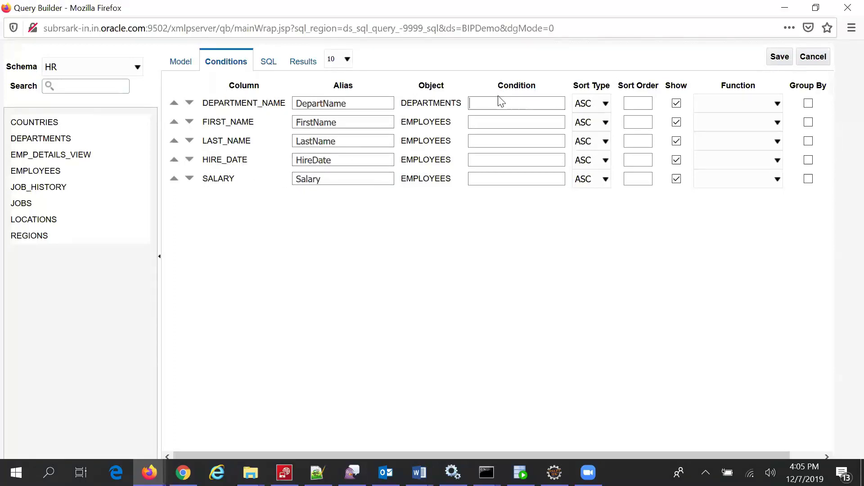
# Add the condition IN (:Dept) to DEPARTMENT_NAME and IN (:Emp) to FIRST_NAME.
pyautogui.write('IN ')
pyautogui.write('(:')
pyautogui.write('Dep')
pyautogui.write('t')
pyautogui.write(')')
pyautogui.write('IN')
pyautogui.write(' (')
pyautogui.write(':Emp')
pyautogui.write(')')
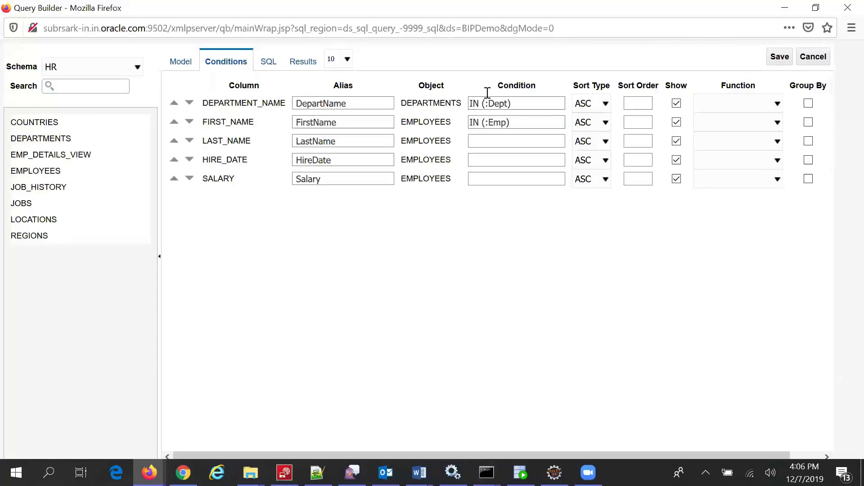
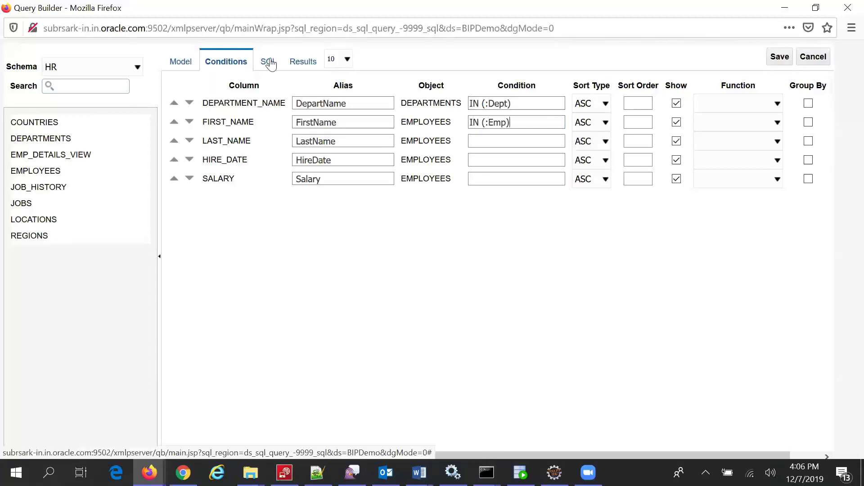
# Review the generated SQL and run the query with Sales for Dept and an employee's first name for Emp.
pyautogui.click(270, 63)
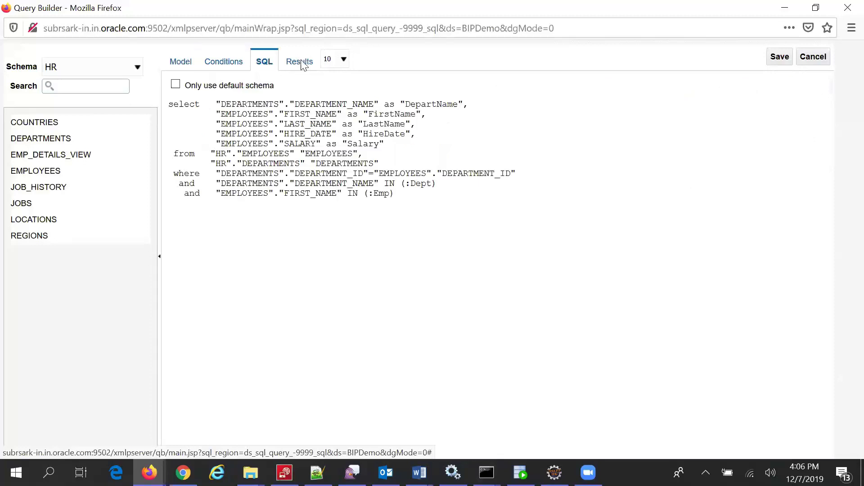
pyautogui.click(302, 63)
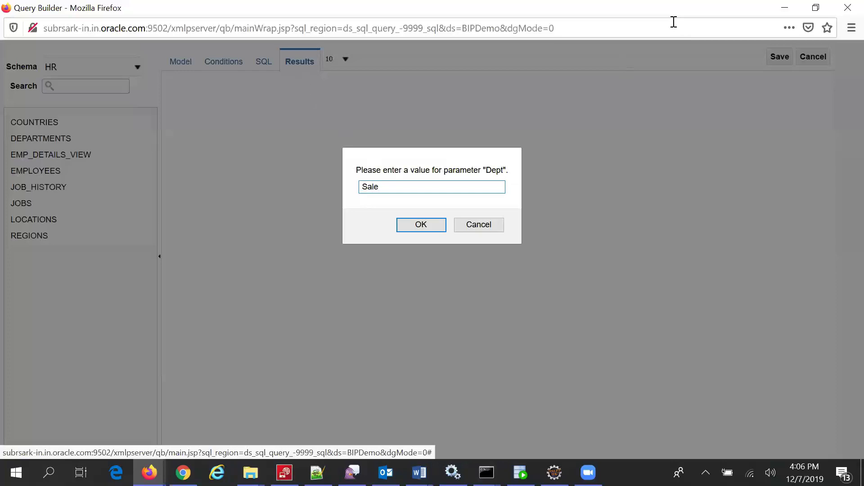
pyautogui.press('Return')
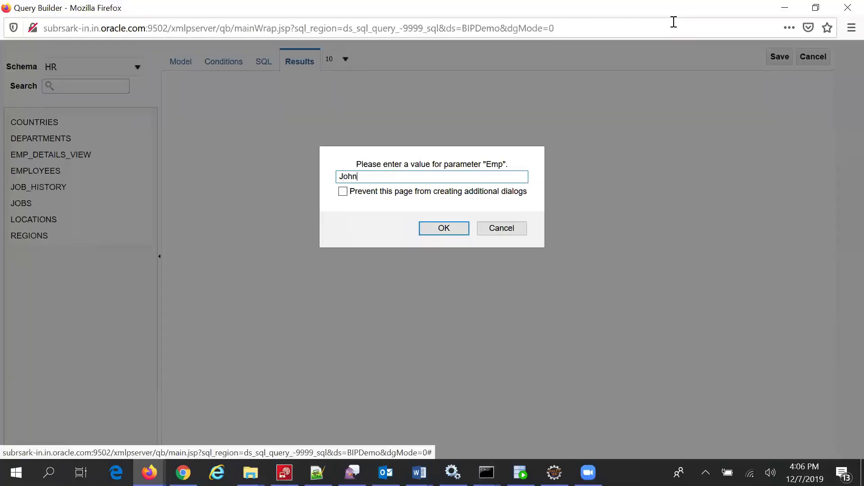
pyautogui.click(459, 228)
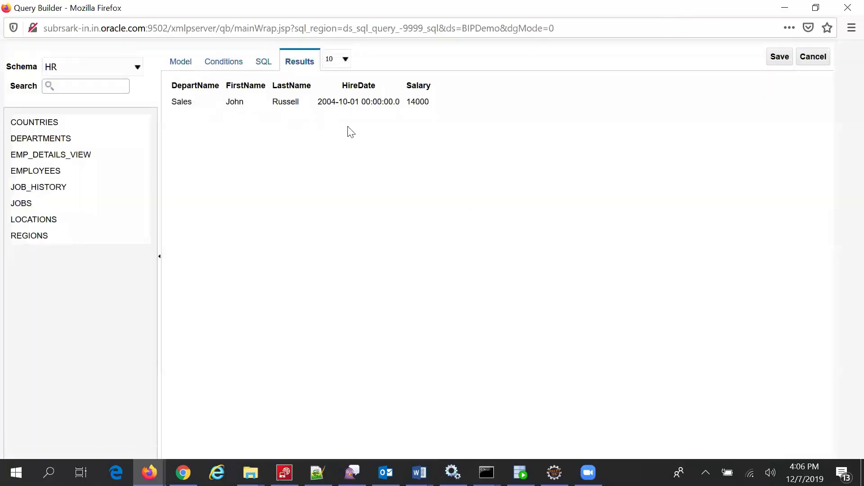
# Save the built query and create the data set from it with the name employees.
pyautogui.click(781, 58)
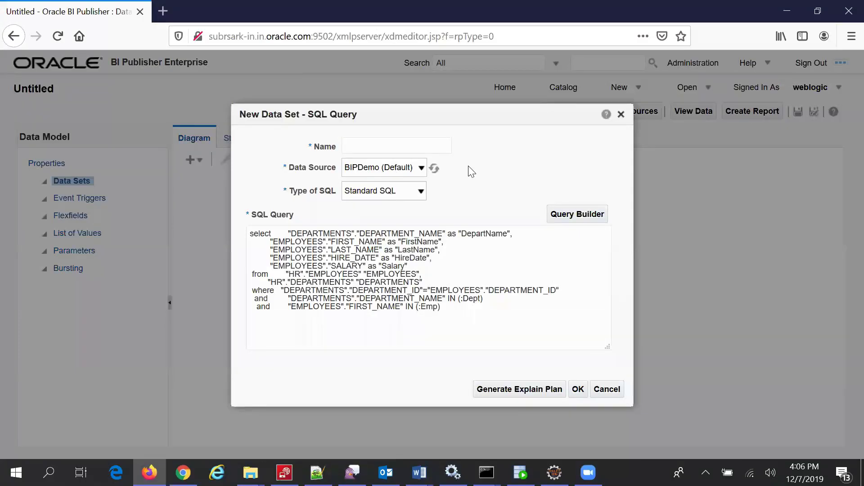
pyautogui.click(423, 147)
pyautogui.write('employees')
pyautogui.click(578, 389)
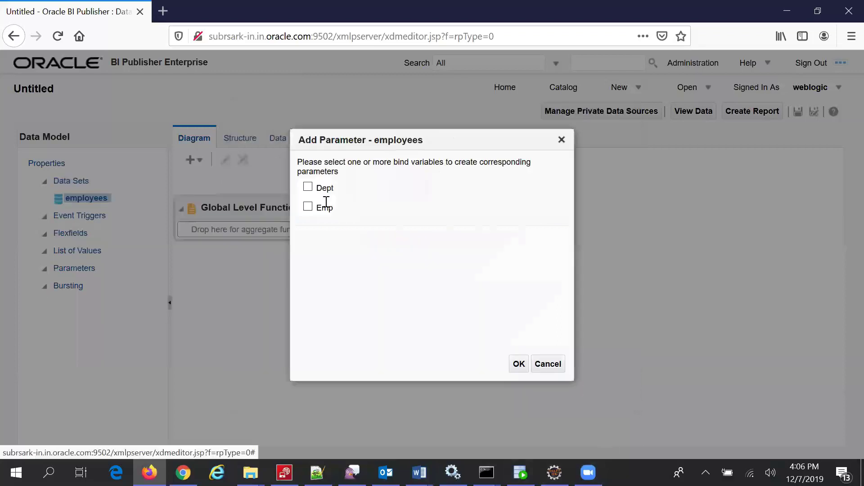
# Create parameters for both the Dept and Emp bind variables and enlarge the parameter settings area.
pyautogui.click(308, 187)
pyautogui.click(308, 206)
pyautogui.click(518, 364)
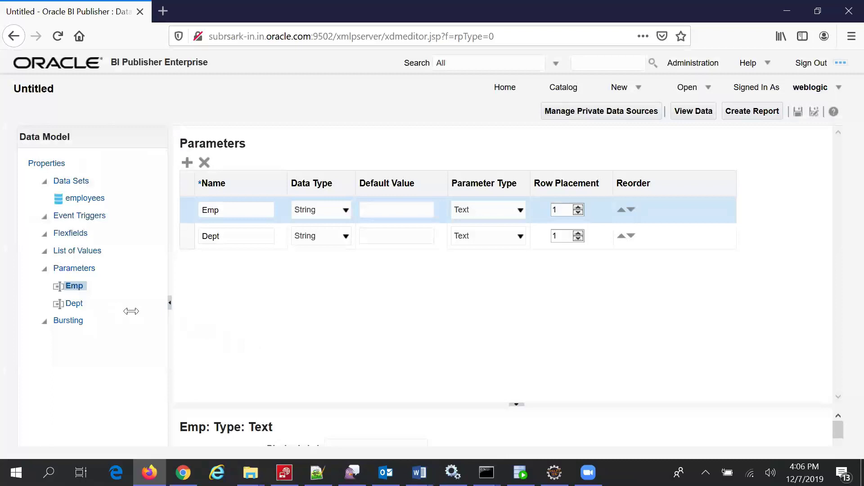
pyautogui.moveTo(460, 404); pyautogui.dragTo(444, 276)
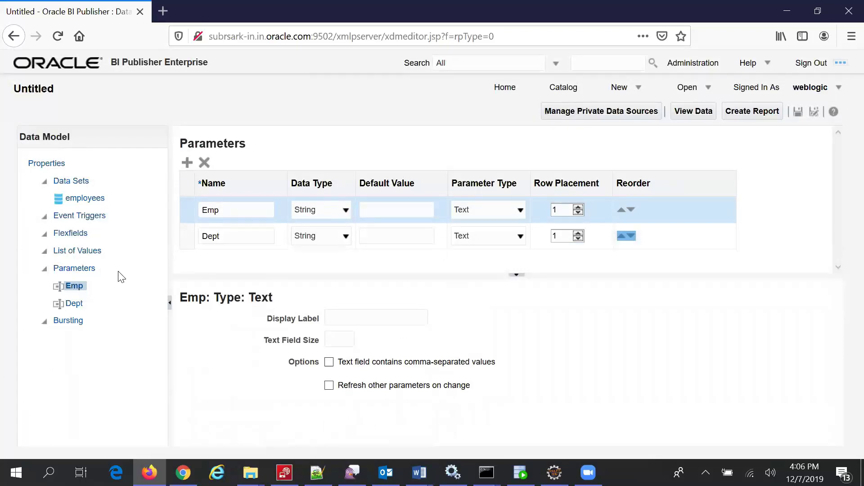
# Add a list of values named DeptName.
pyautogui.click(75, 253)
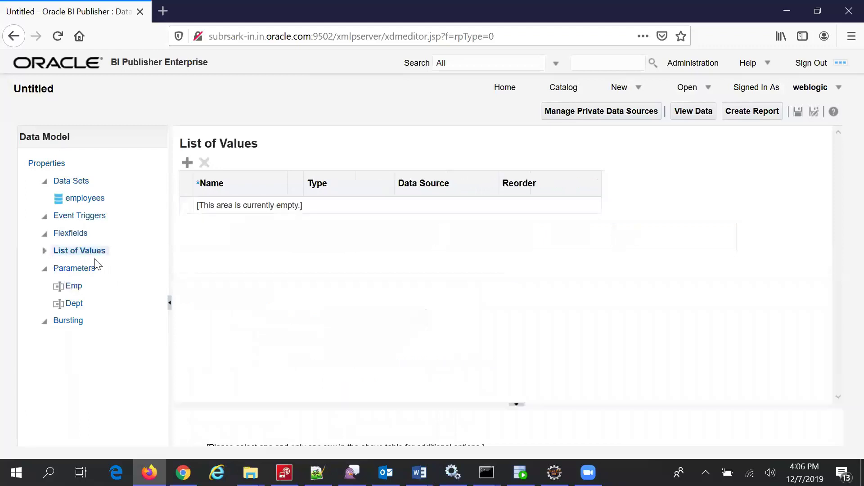
pyautogui.click(190, 164)
pyautogui.moveTo(276, 209); pyautogui.dragTo(157, 184)
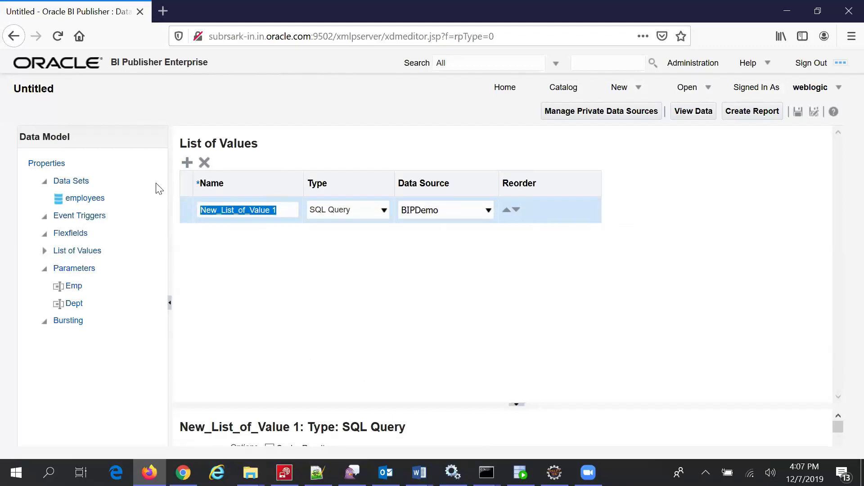
pyautogui.write('EM')
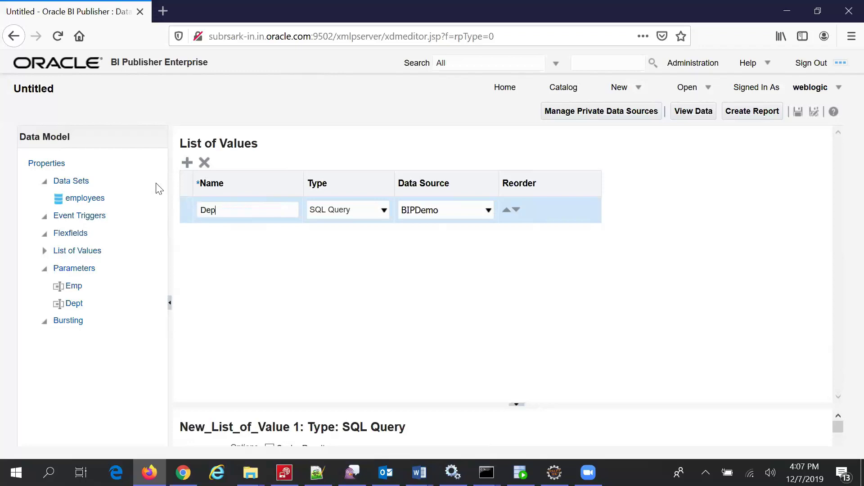
pyautogui.write('Name')
# Build the DeptName list's SQL query to select DEPARTMENT_NAME from the DEPARTMENTS table.
pyautogui.moveTo(392, 411); pyautogui.dragTo(395, 272)
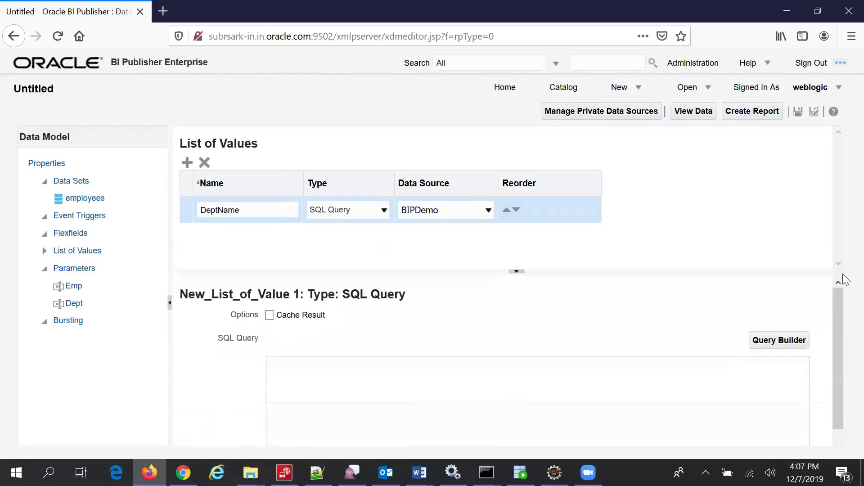
pyautogui.click(787, 345)
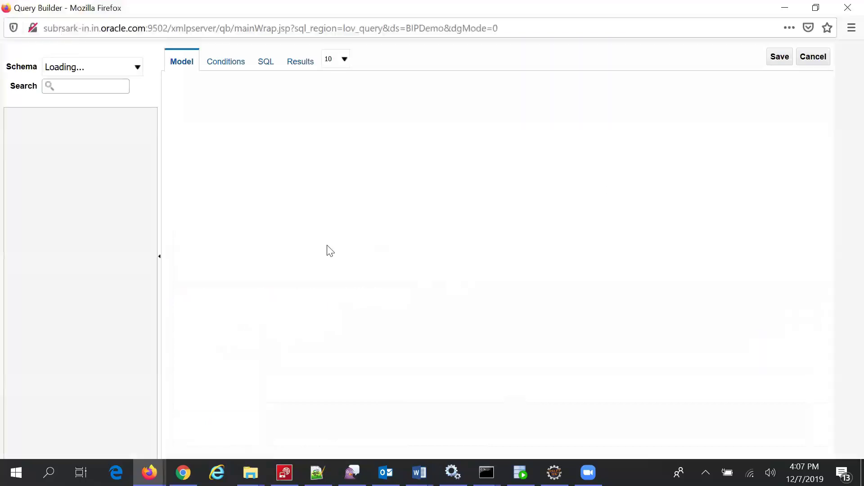
pyautogui.click(67, 140)
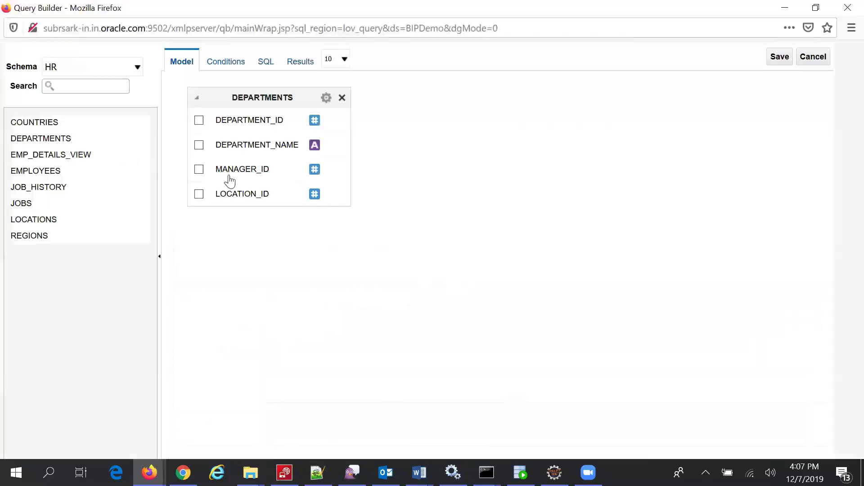
pyautogui.click(199, 145)
pyautogui.click(781, 61)
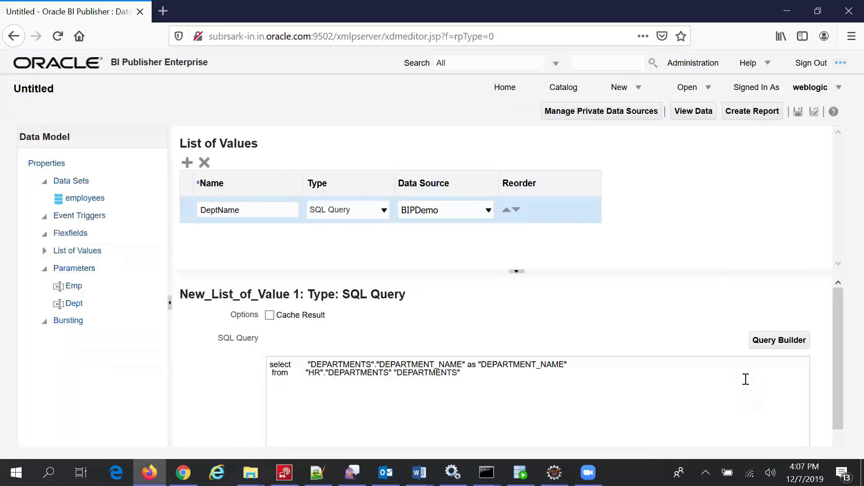
# Add a second list of values named EmpName.
pyautogui.click(100, 252)
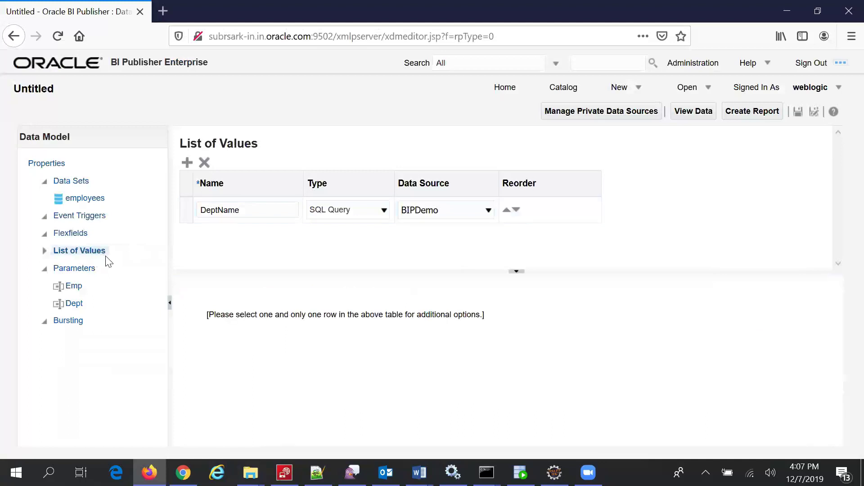
pyautogui.click(187, 162)
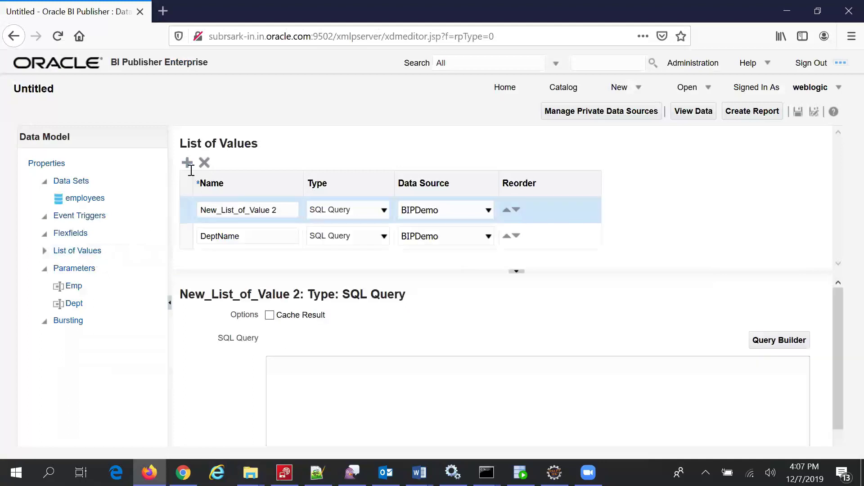
pyautogui.moveTo(293, 210); pyautogui.dragTo(160, 199)
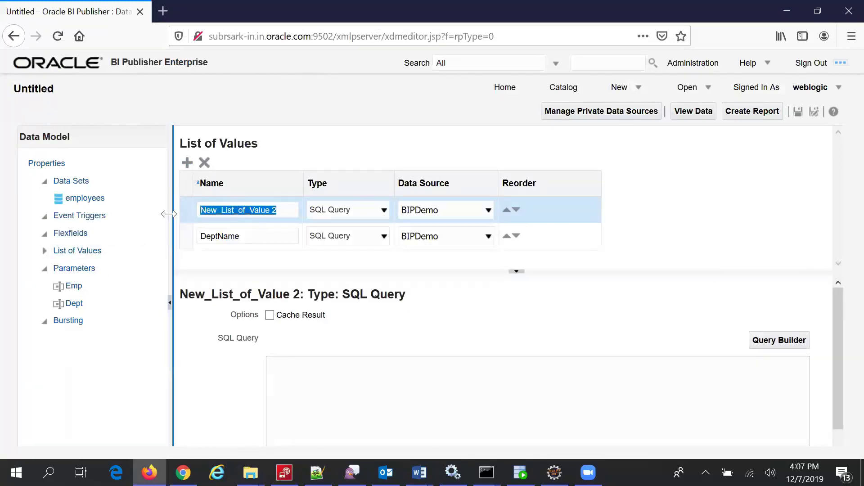
pyautogui.write('EmpName')
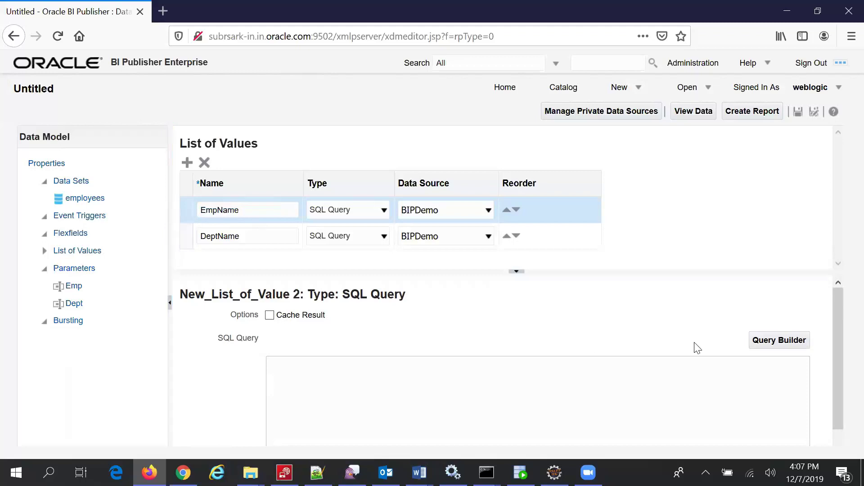
# Build the EmpName list's SQL query to select FIRST_NAME from the EMPLOYEES table.
pyautogui.click(768, 341)
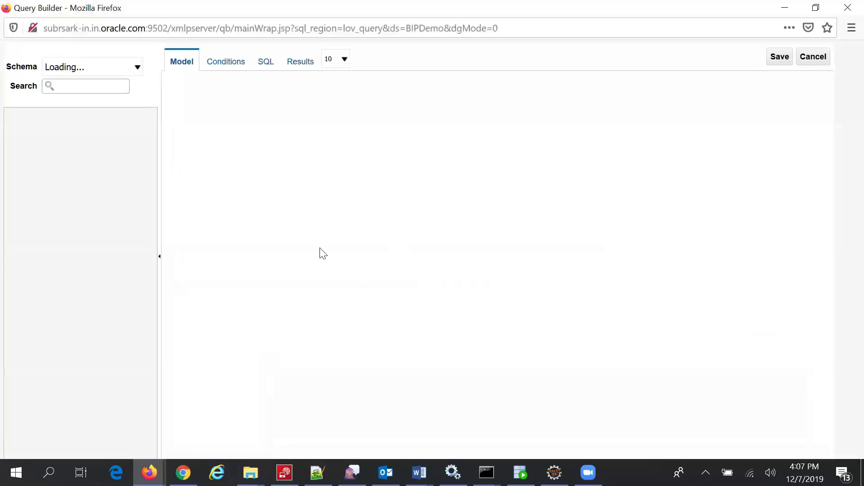
pyautogui.click(54, 173)
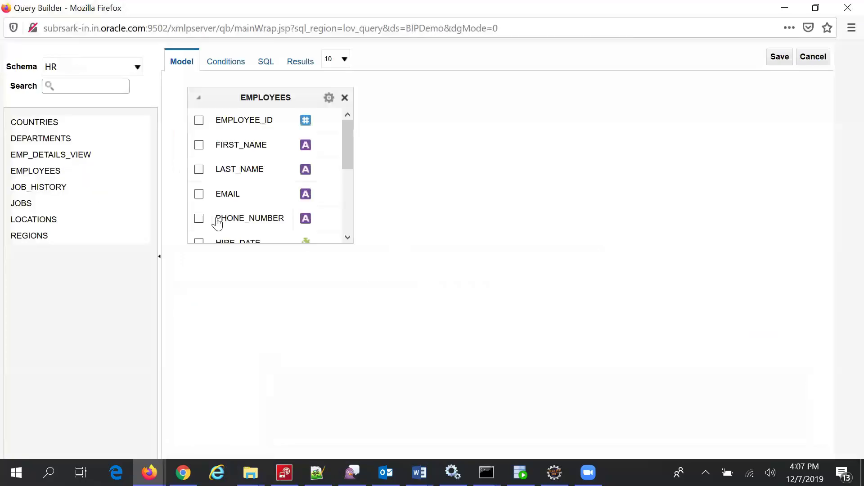
pyautogui.click(199, 146)
pyautogui.click(780, 58)
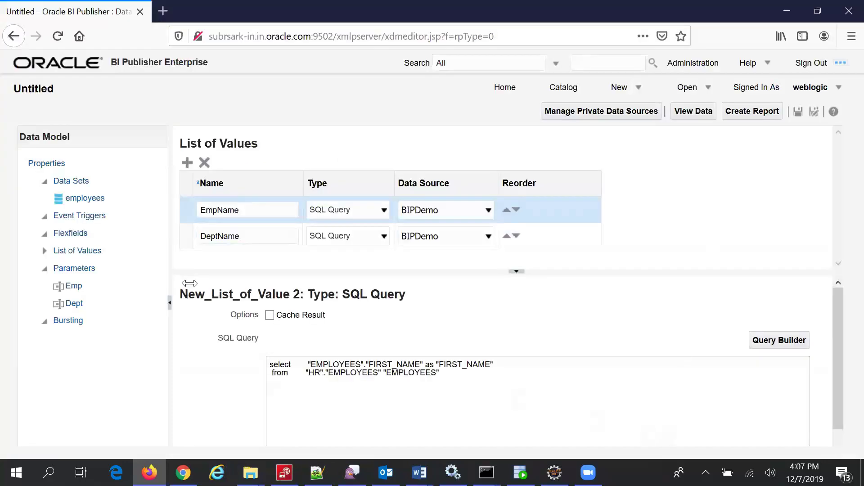
# Set the Emp parameter's default value to * and its parameter type to Menu.
pyautogui.click(79, 290)
pyautogui.click(396, 211)
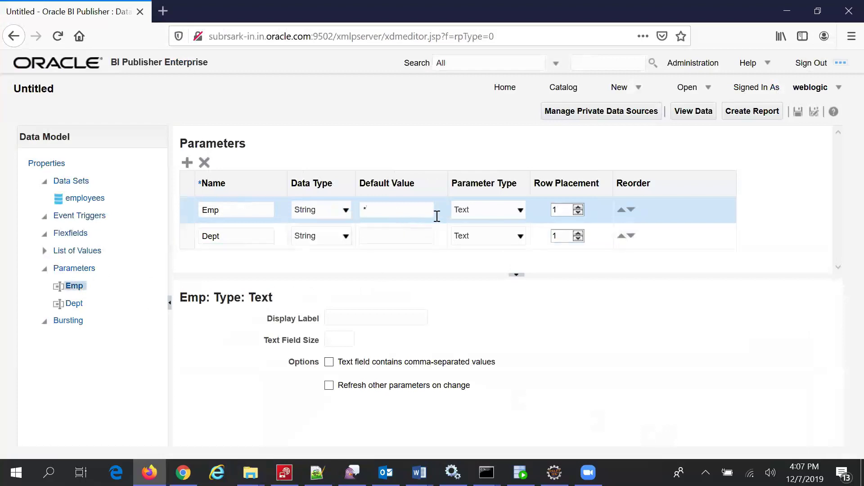
pyautogui.click(520, 211)
pyautogui.click(495, 243)
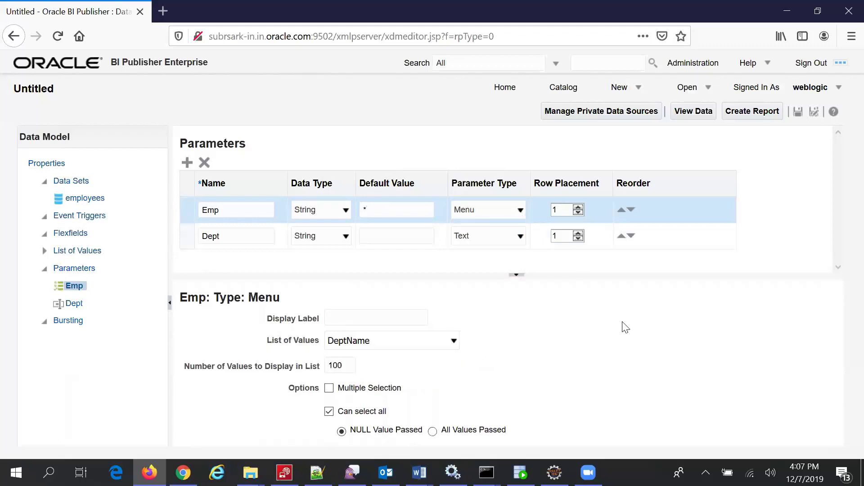
# Link the Emp parameter to the EmpName list, label it FirstName and pass all values when all are selected.
pyautogui.click(453, 341)
pyautogui.click(406, 375)
pyautogui.click(376, 318)
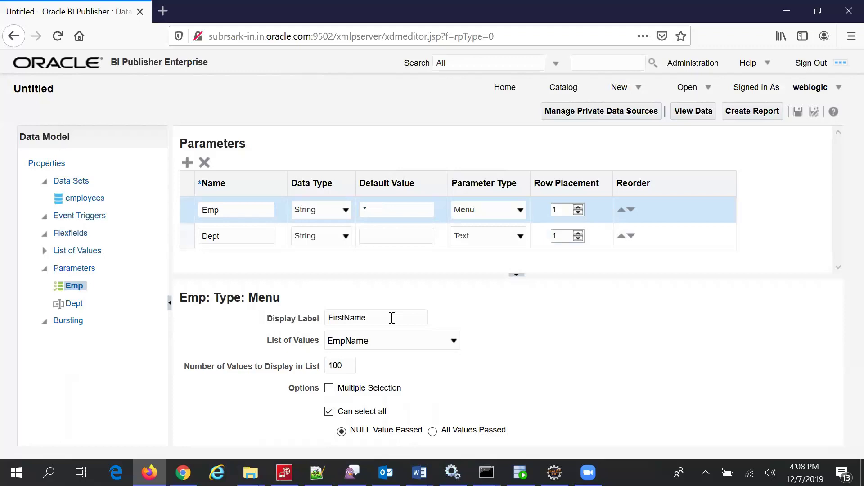
pyautogui.click(433, 431)
# Configure the Dept parameter as a Menu with default value *, display label DeptName and All Values Passed.
pyautogui.click(424, 243)
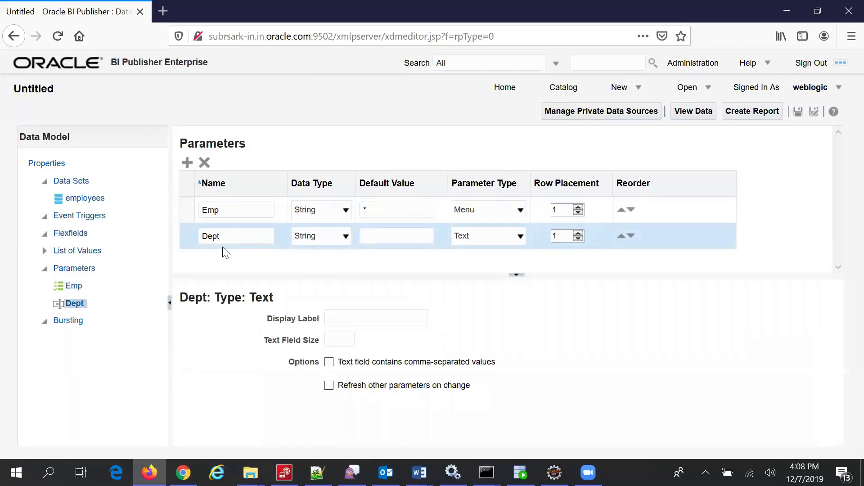
pyautogui.click(519, 236)
pyautogui.click(494, 269)
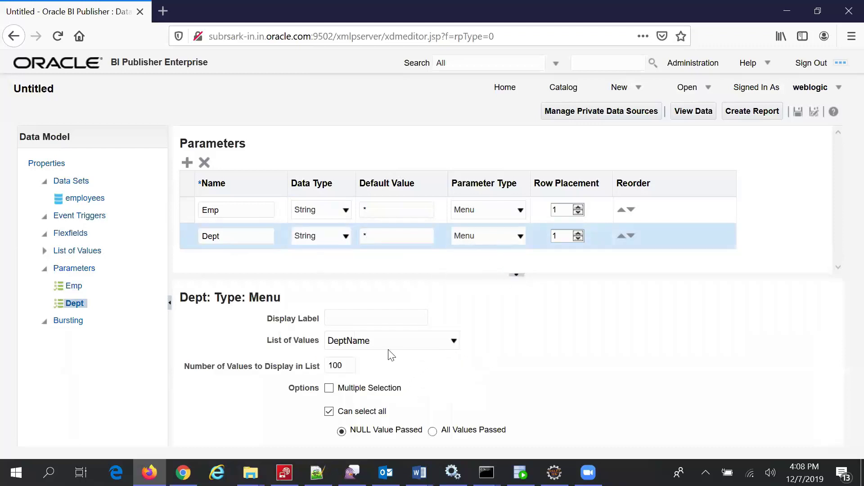
pyautogui.click(337, 317)
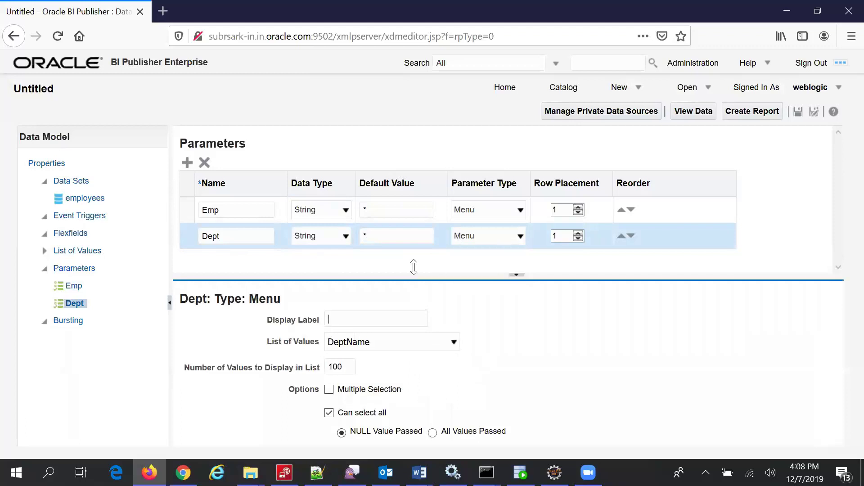
pyautogui.write('DeptName')
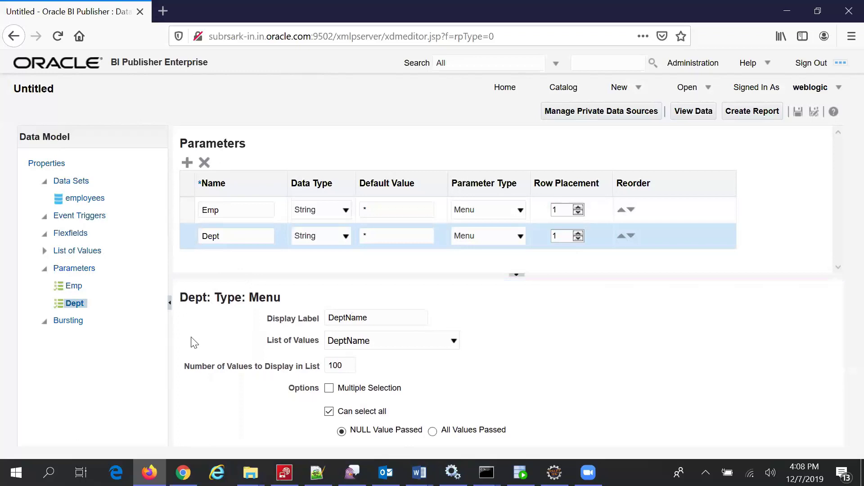
pyautogui.click(432, 431)
# Save the data model in the Learn folder as Salry Report Parameter.
pyautogui.click(798, 115)
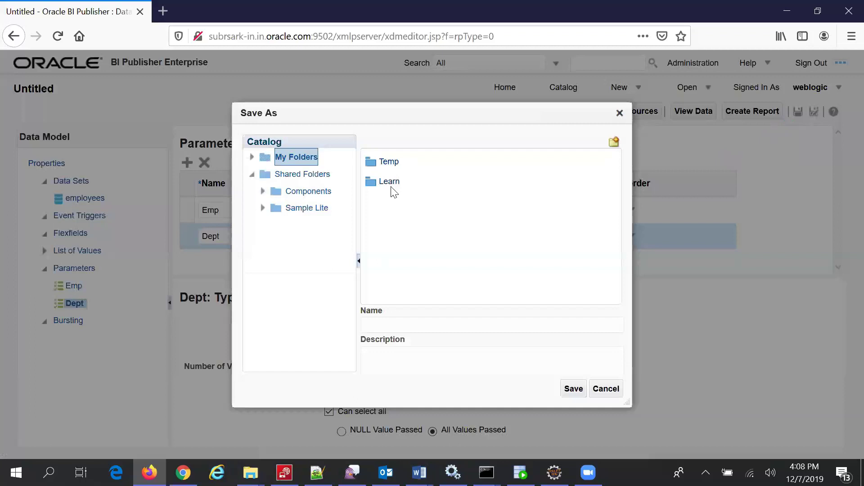
pyautogui.doubleClick(390, 181)
pyautogui.click(412, 327)
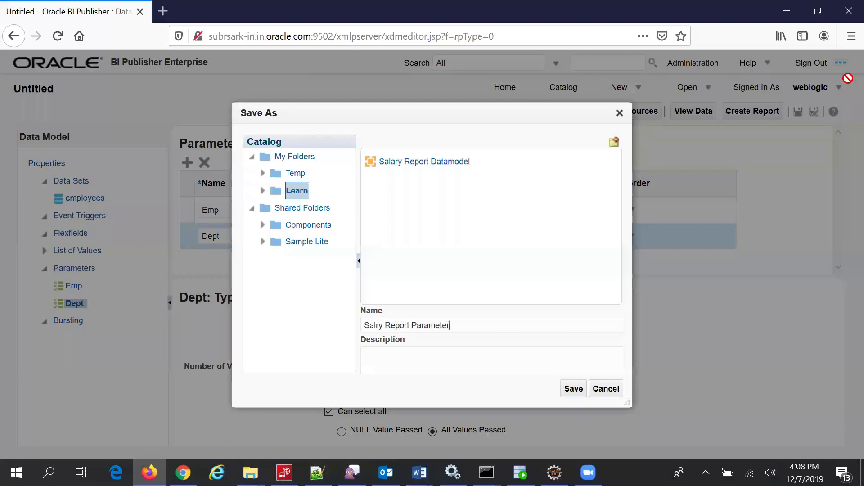
pyautogui.click(580, 396)
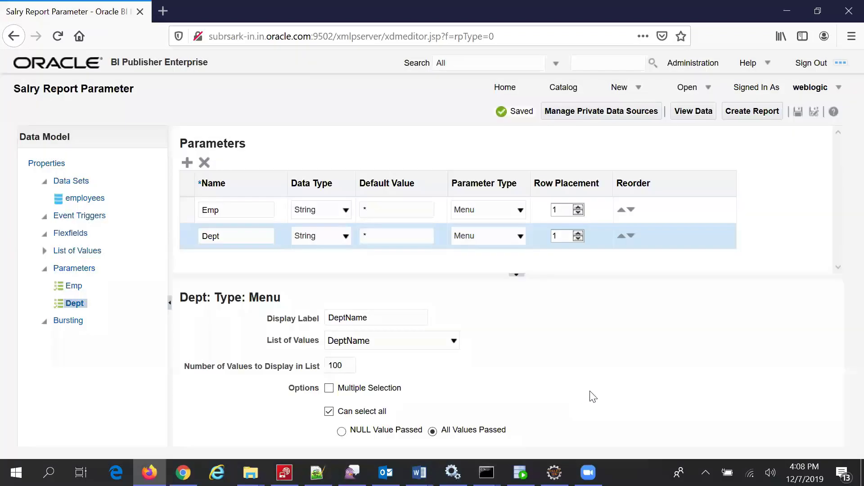
# Open the data model's data view and check the choices offered by the FirstName parameter.
pyautogui.click(688, 111)
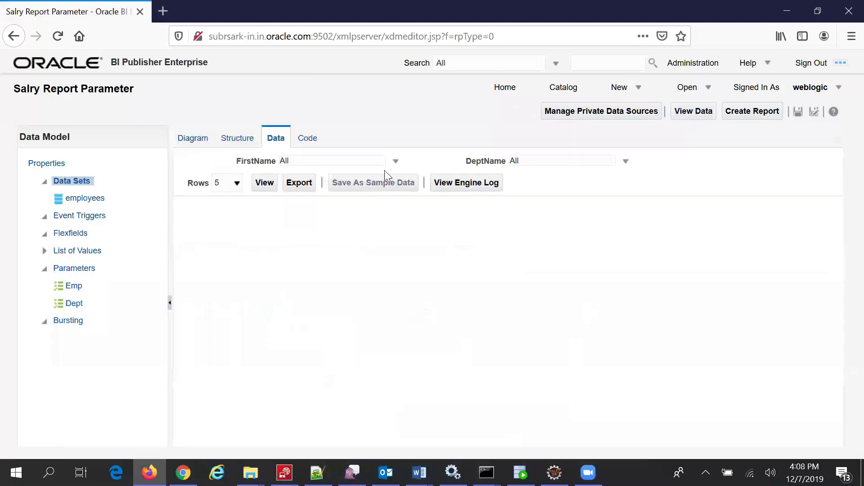
pyautogui.click(395, 162)
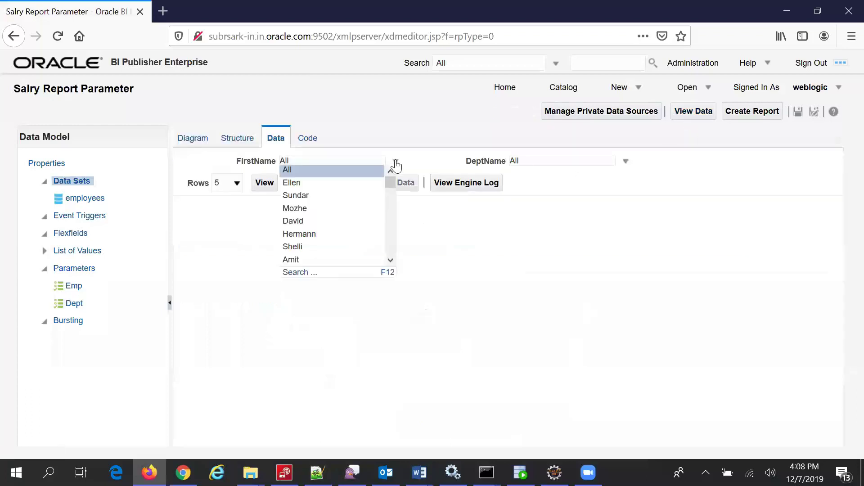
pyautogui.click(395, 162)
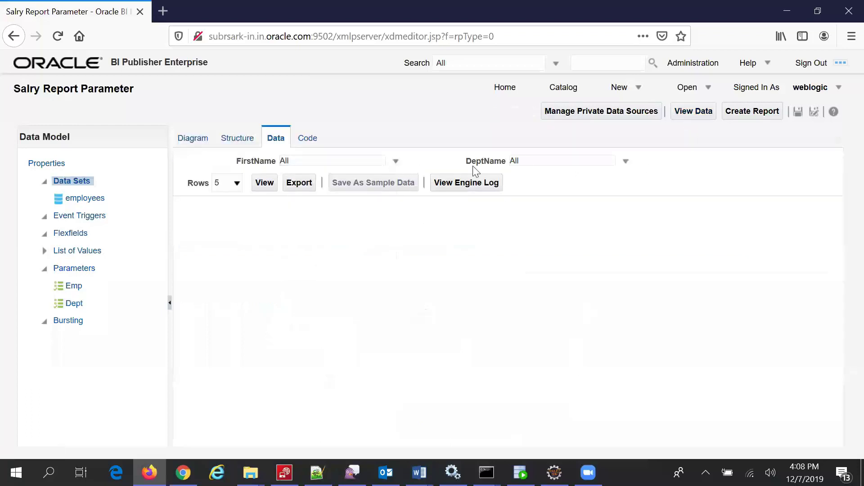
# Check the choices offered by the DeptName parameter, and view five rows of data with both parameters at All.
pyautogui.click(627, 162)
pyautogui.click(627, 162)
pyautogui.click(274, 188)
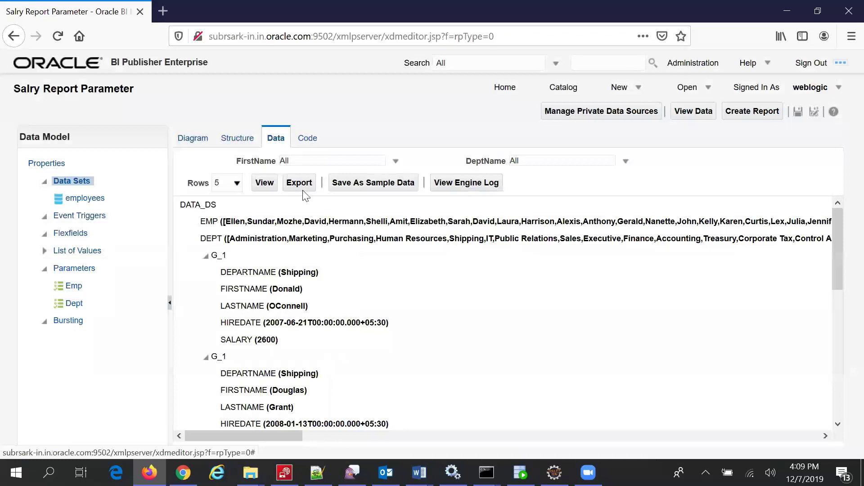
# Export the data as XML and save it as Salry Report Parameter_.xml in the C: drive's BIP folder.
pyautogui.click(303, 187)
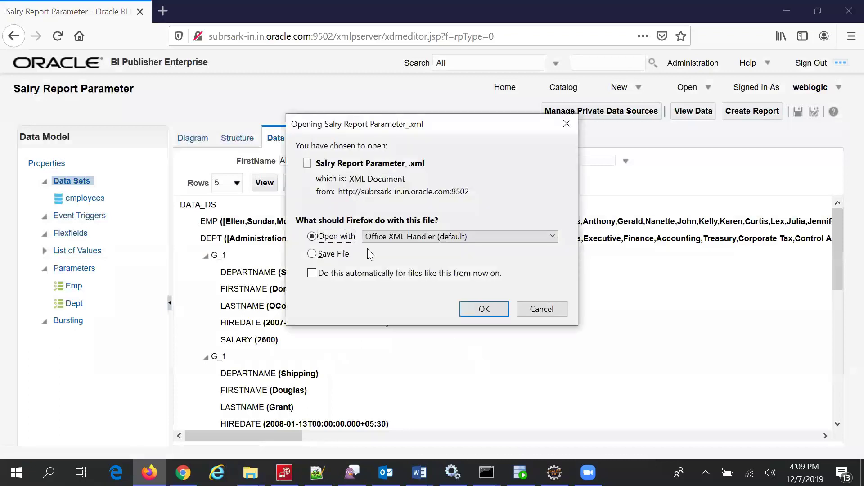
pyautogui.click(346, 256)
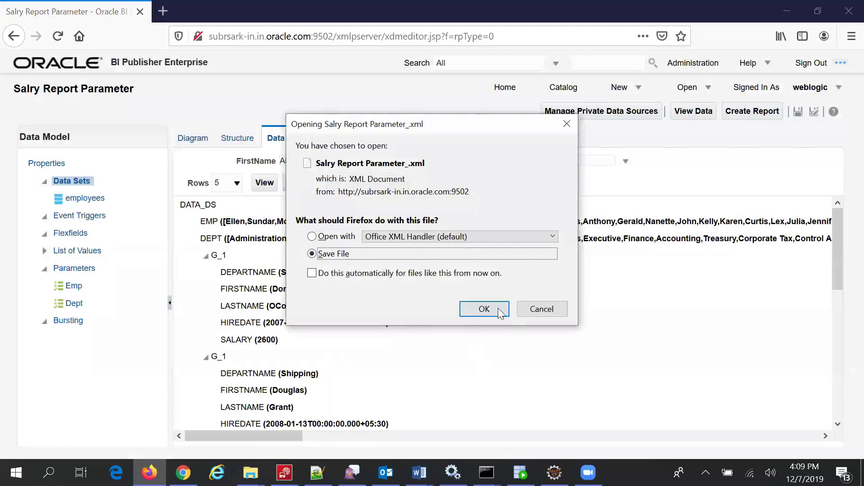
pyautogui.click(484, 309)
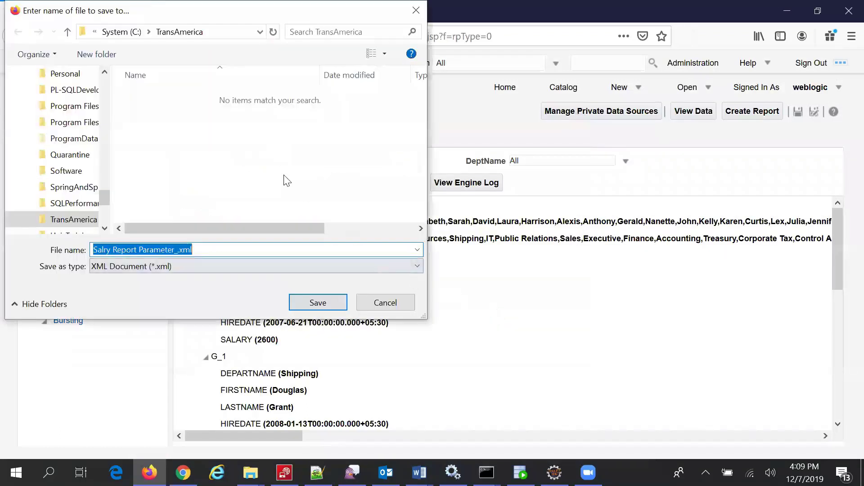
pyautogui.click(130, 32)
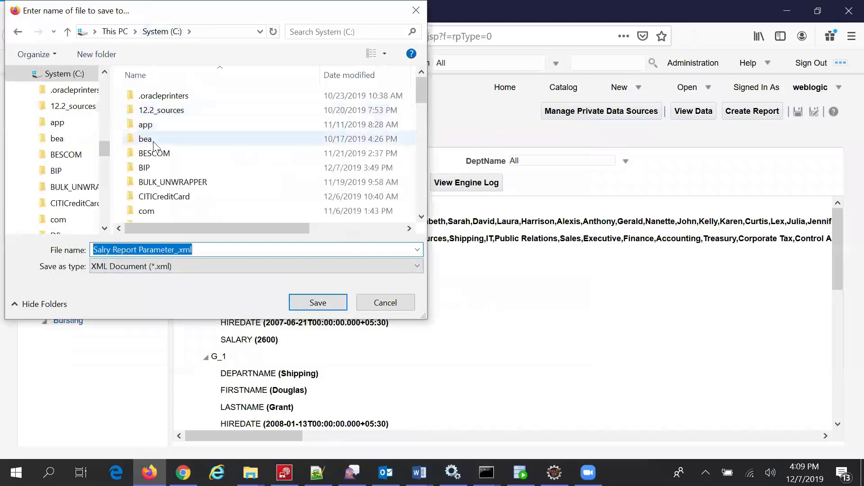
pyautogui.click(152, 169)
pyautogui.doubleClick(152, 169)
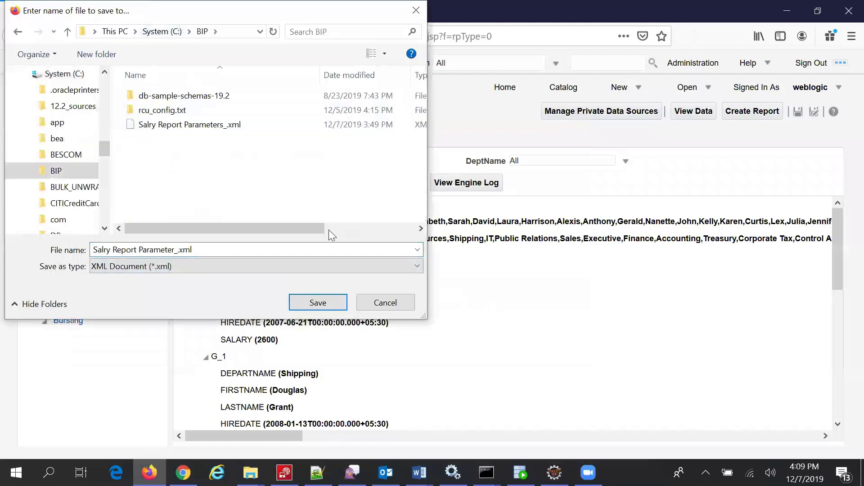
pyautogui.click(330, 305)
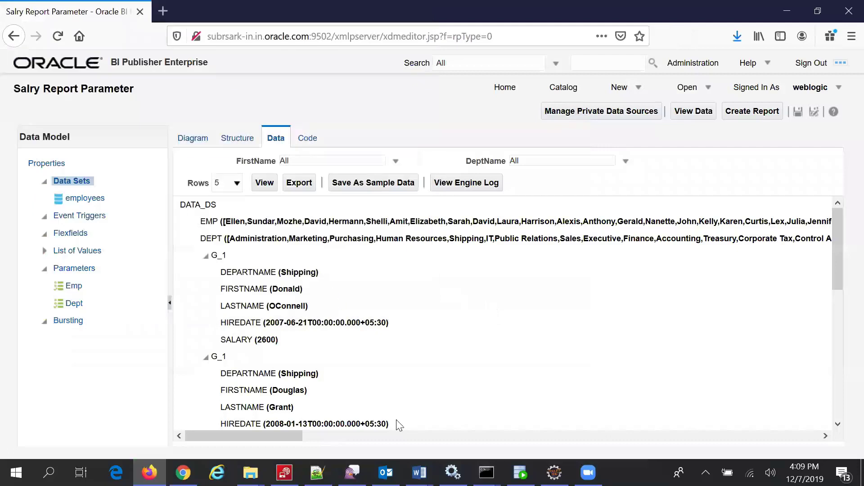
# In File Explorer, sort the C:\BIP folder by date modified and delete the older Salry Report Parameters_.xml.
pyautogui.moveTo(249, 470)
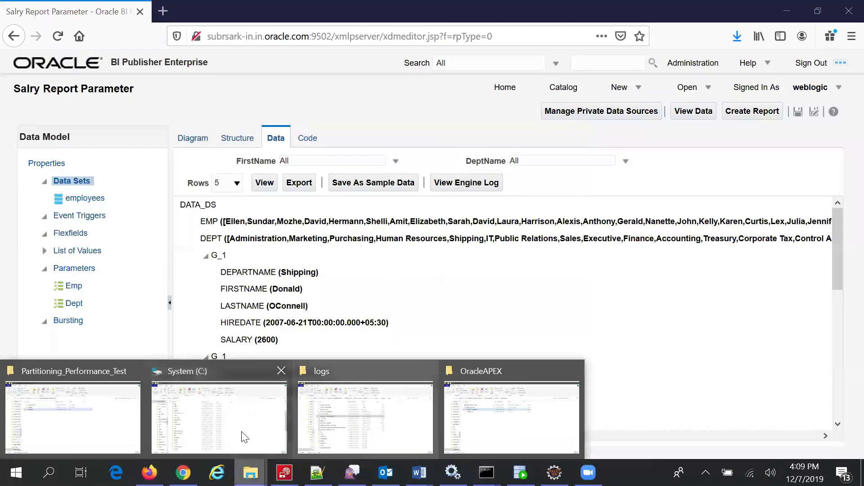
pyautogui.click(219, 408)
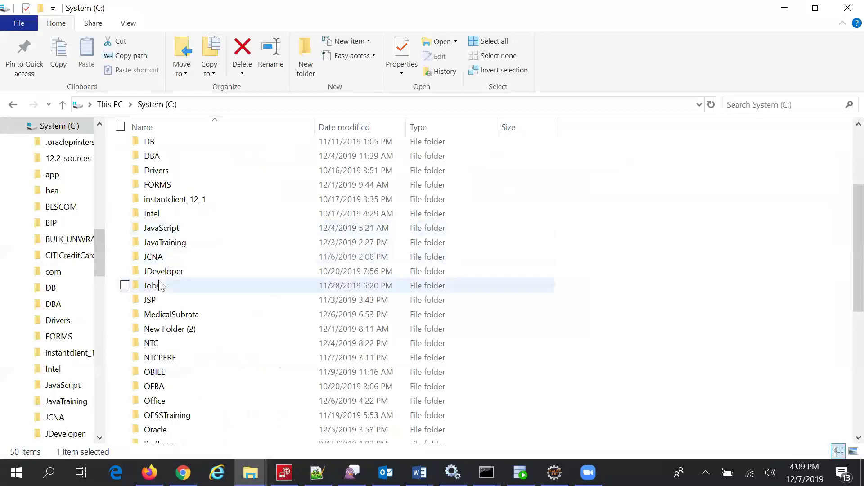
pyautogui.scroll(3, 199, 236)
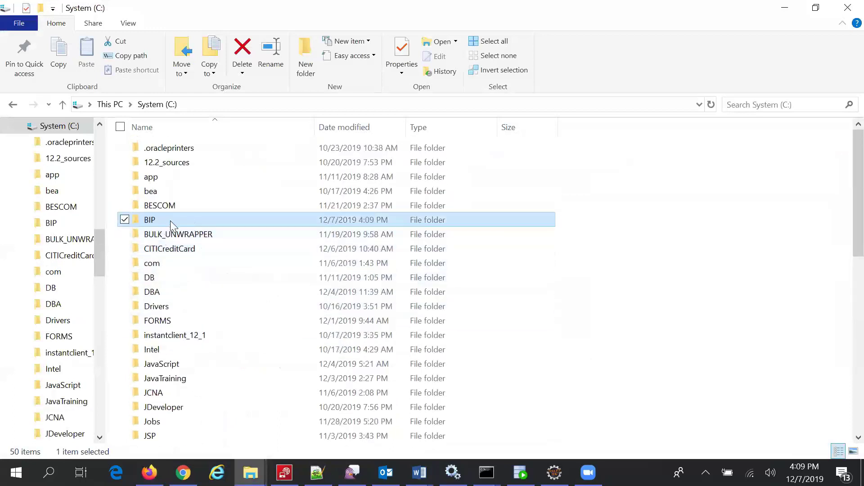
pyautogui.doubleClick(171, 222)
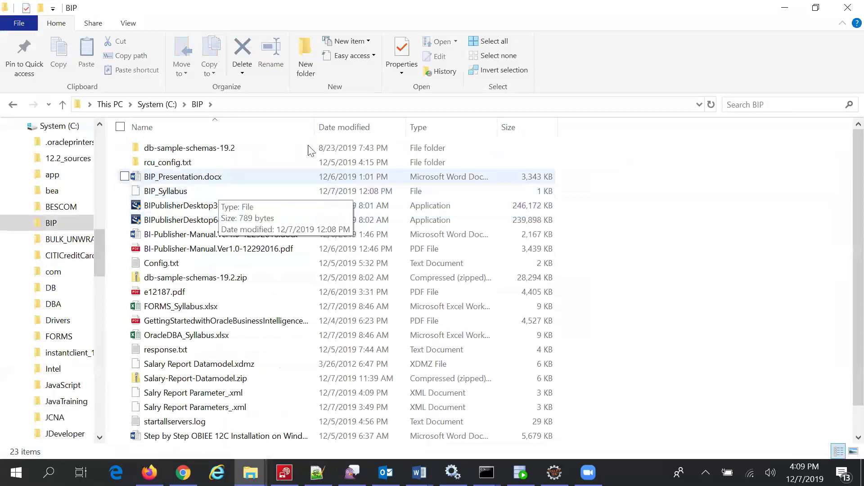
pyautogui.click(341, 129)
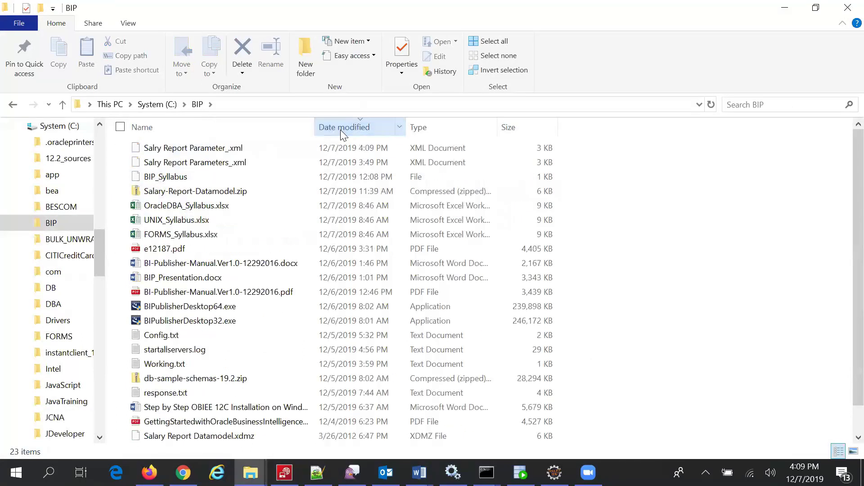
pyautogui.click(257, 167)
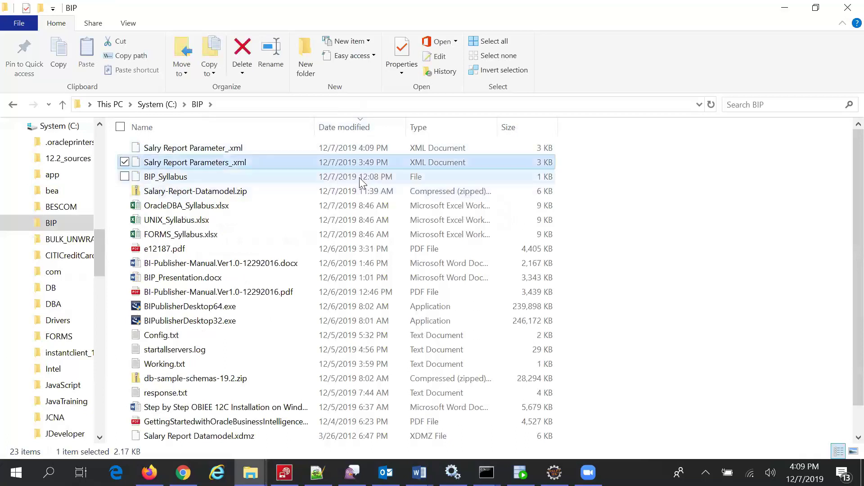
pyautogui.press('Delete')
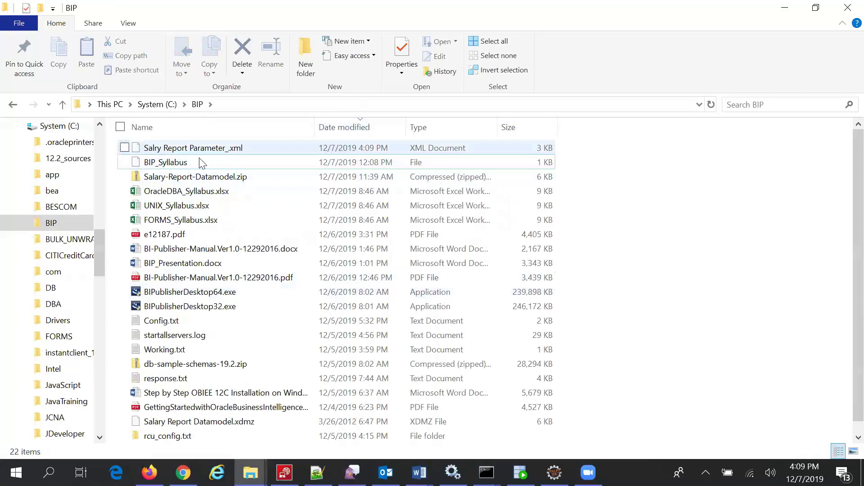
pyautogui.click(159, 153)
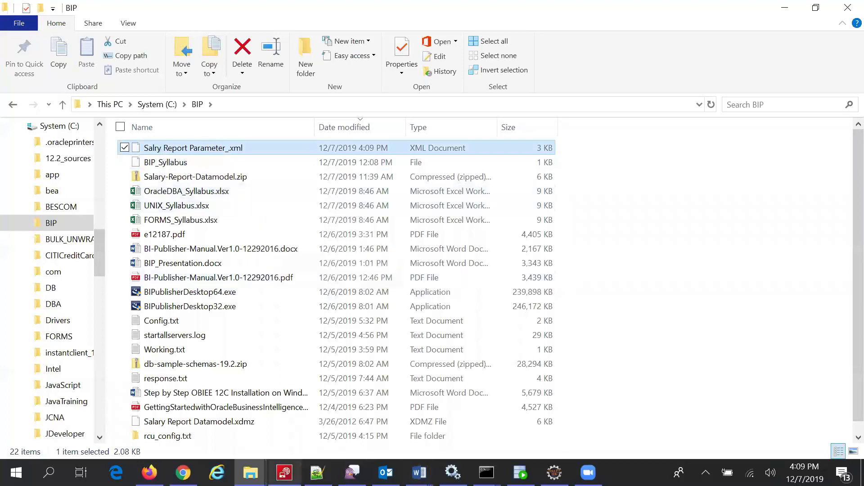
# Switch back to Firefox and start a sample data upload in the data model's attachment properties.
pyautogui.click(149, 473)
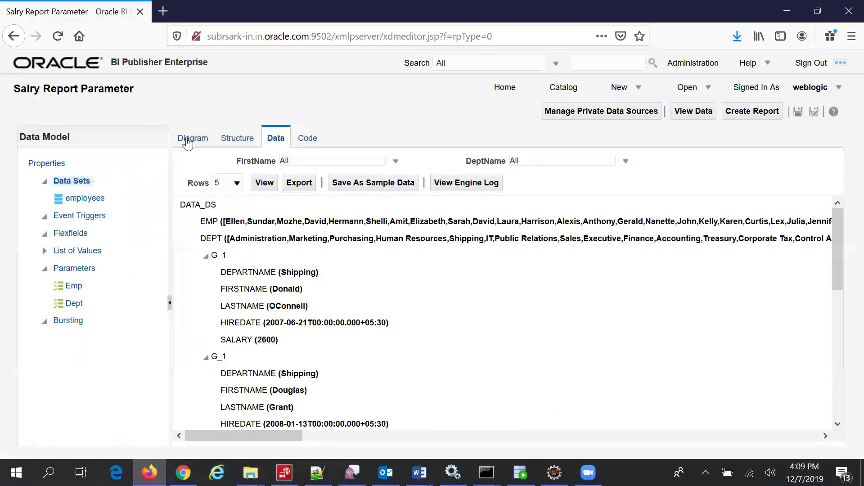
pyautogui.click(47, 163)
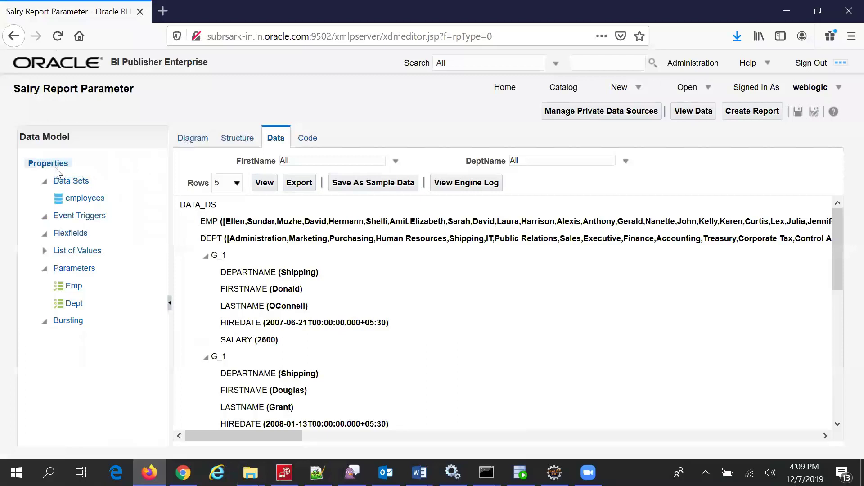
pyautogui.scroll(-4, 605, 366)
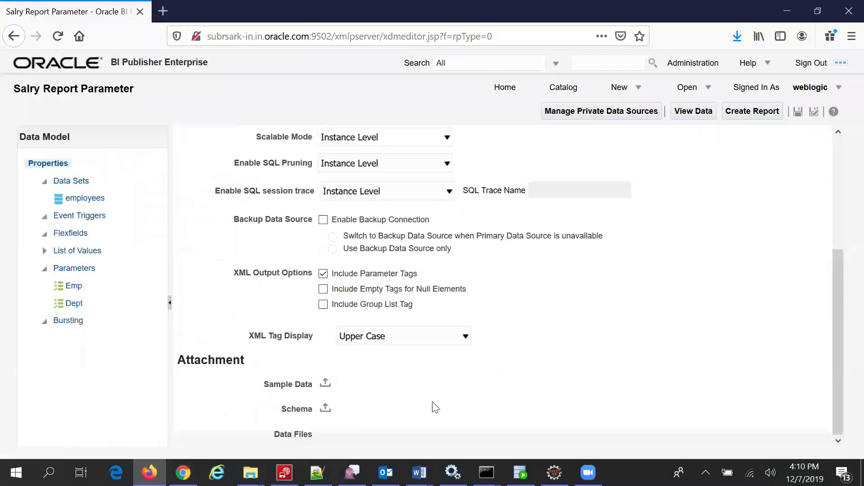
pyautogui.click(325, 384)
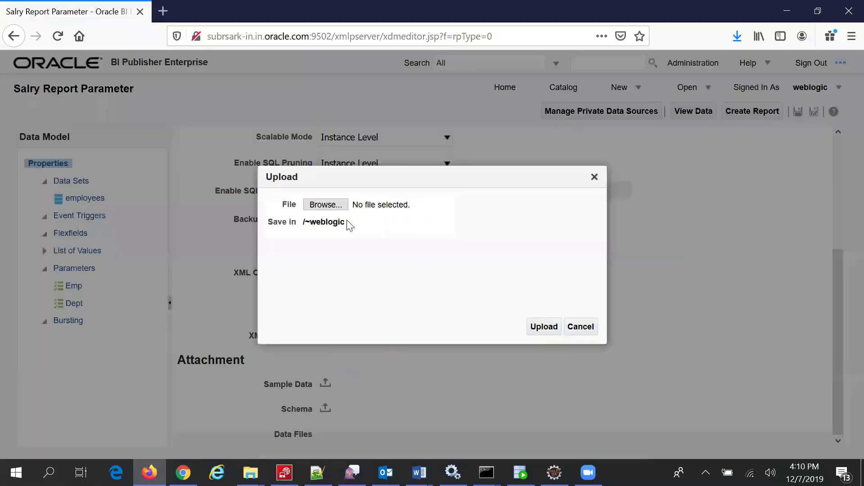
# Browse to the BIP folder on the C: drive for the sample data file.
pyautogui.click(337, 205)
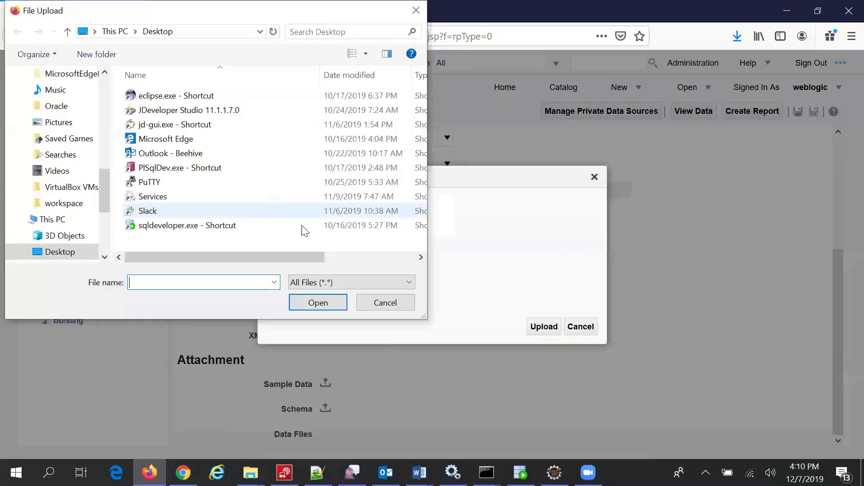
pyautogui.click(108, 33)
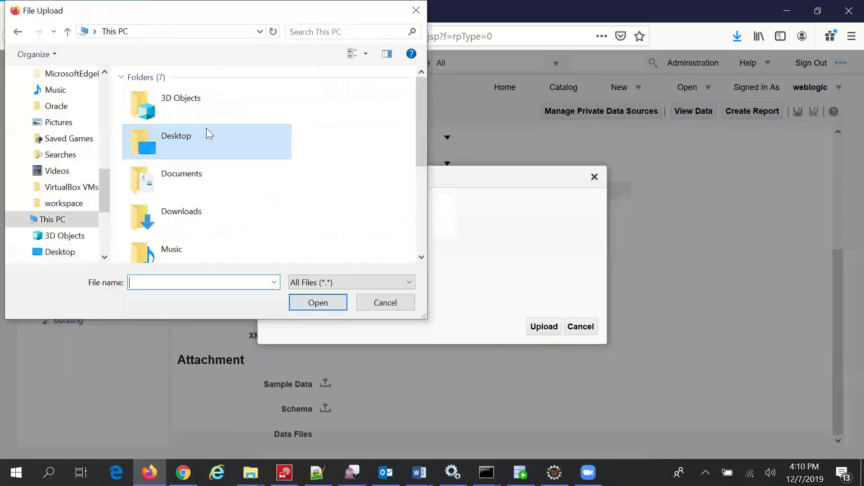
pyautogui.scroll(-5, 206, 128)
pyautogui.doubleClick(213, 206)
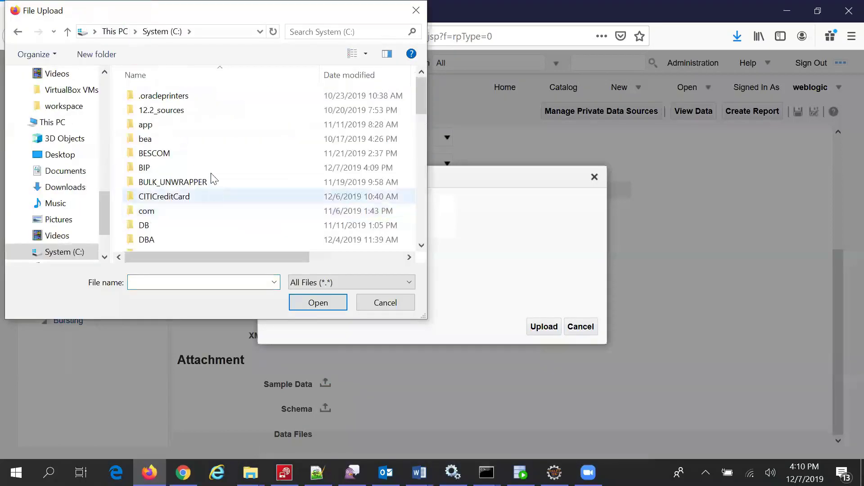
pyautogui.scroll(-5, 210, 166)
pyautogui.scroll(-3, 210, 168)
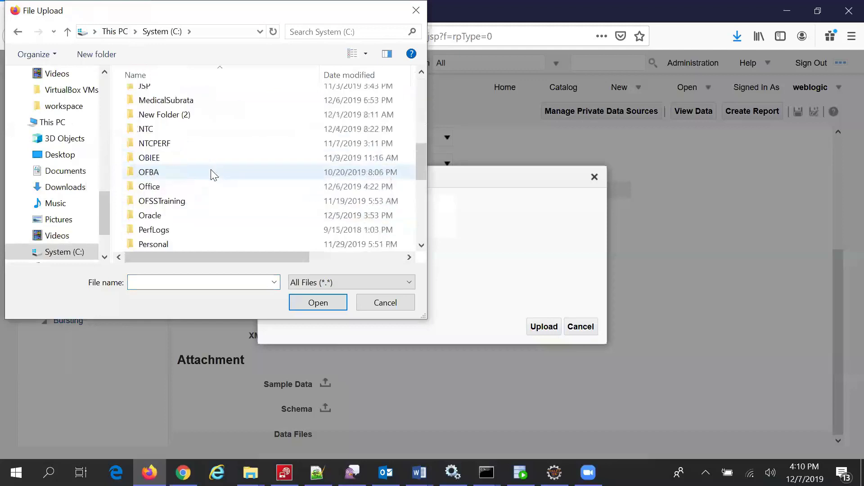
pyautogui.scroll(3, 210, 170)
pyautogui.scroll(3, 210, 170)
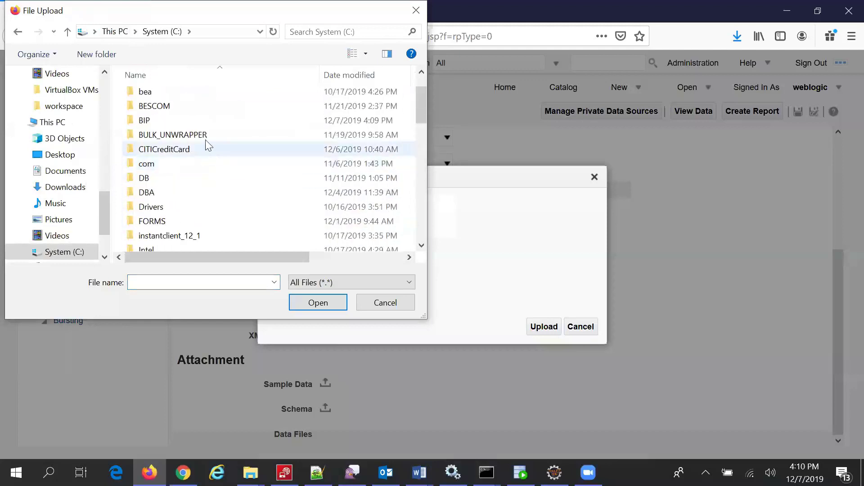
pyautogui.click(213, 119)
pyautogui.doubleClick(215, 120)
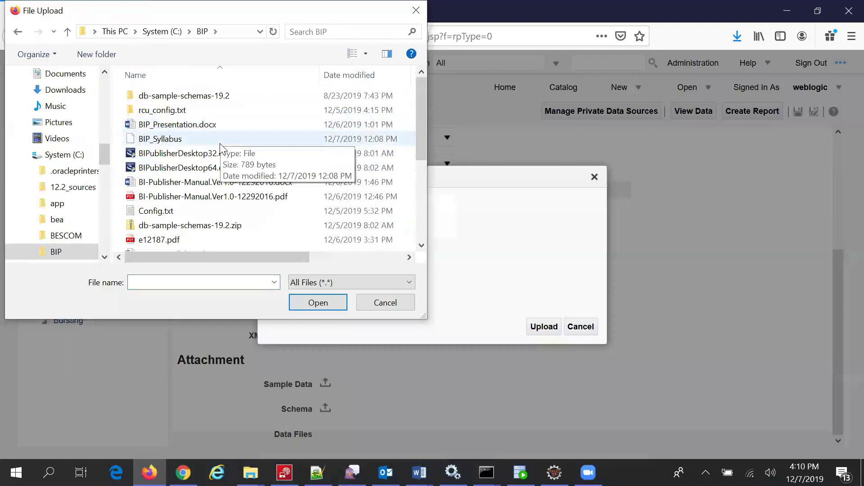
# Sort the files by date modified and upload Salry Report Parameter_.xml as the data model's sample data.
pyautogui.click(330, 81)
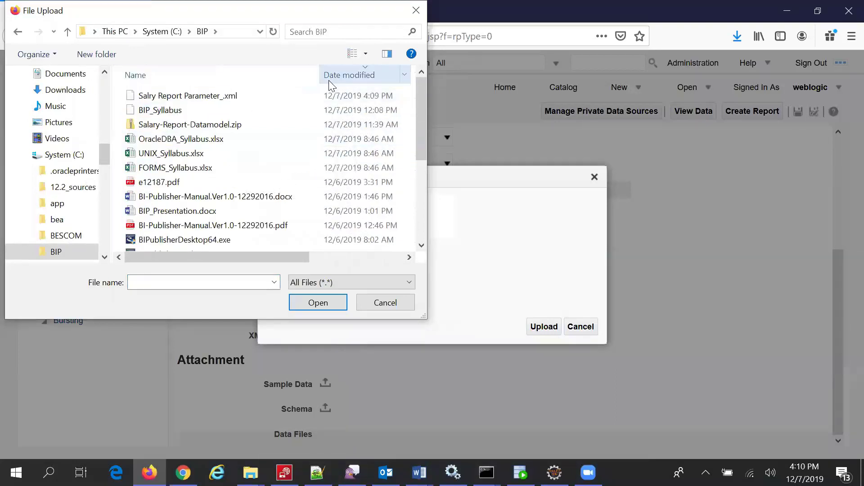
pyautogui.click(230, 97)
pyautogui.click(318, 303)
pyautogui.click(533, 327)
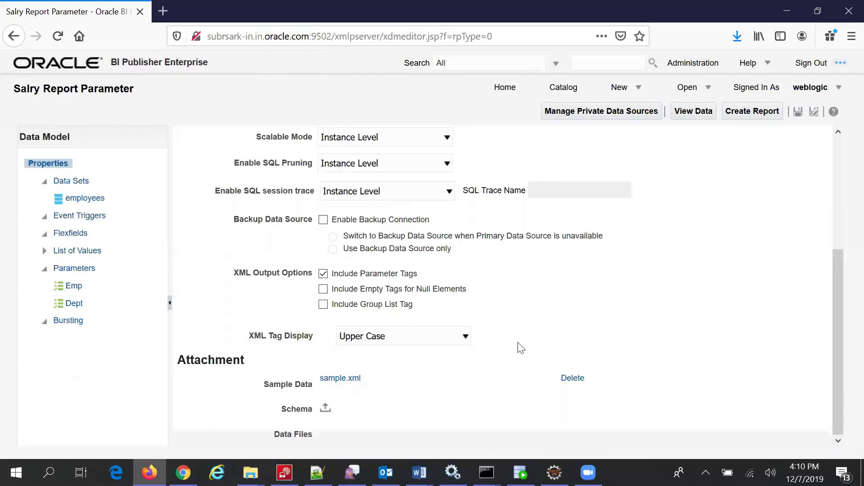
# Review the data model's properties and save the data model with its sample data attachment.
pyautogui.scroll(4, 521, 347)
pyautogui.scroll(-4, 527, 349)
pyautogui.click(798, 111)
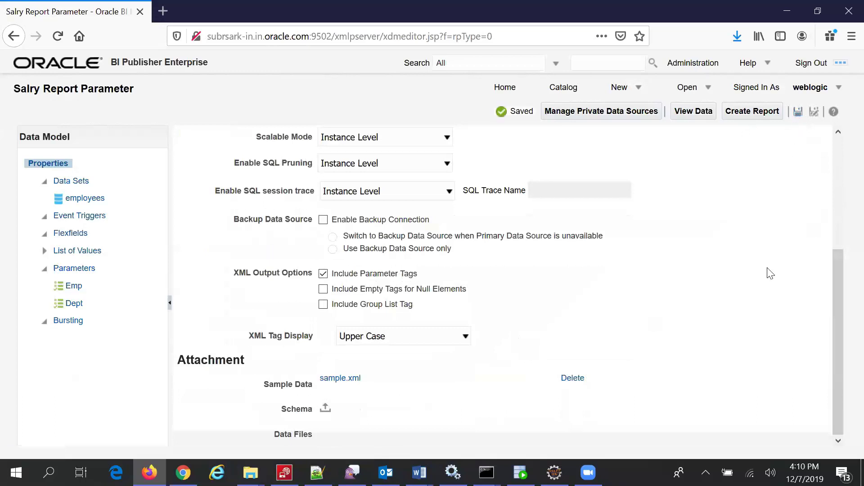